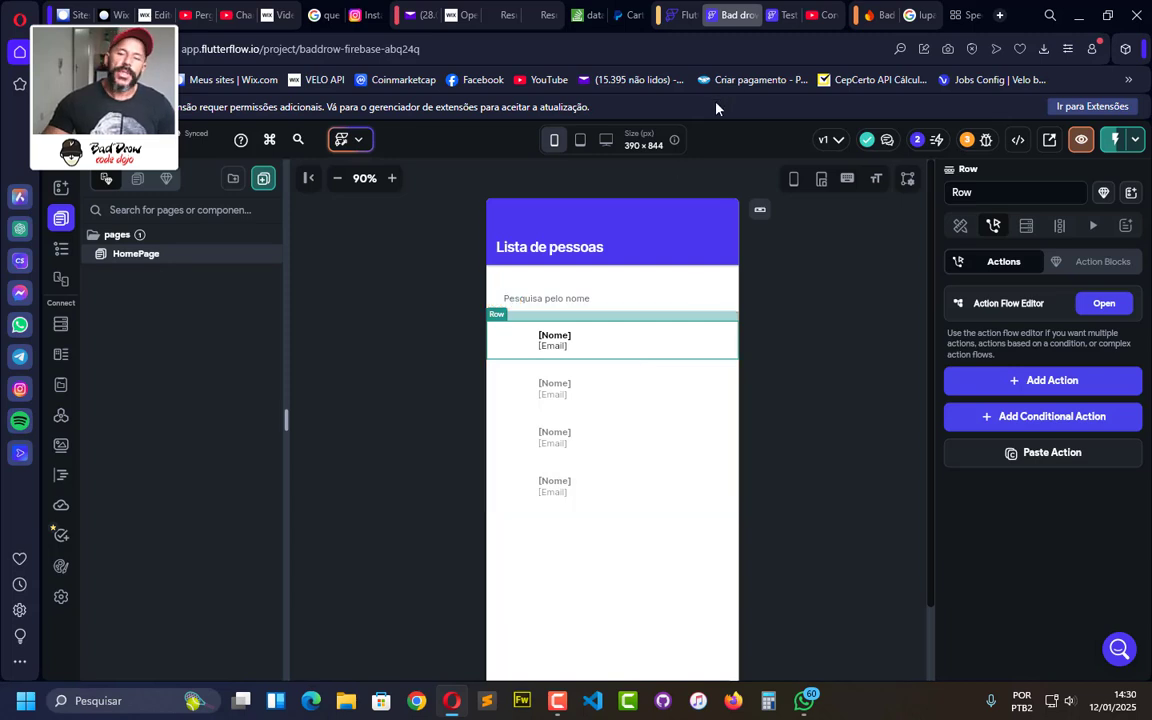
# Add an On Tap action to the first row of the people list on HomePage and browse the available action types
pyautogui.click(614, 444)
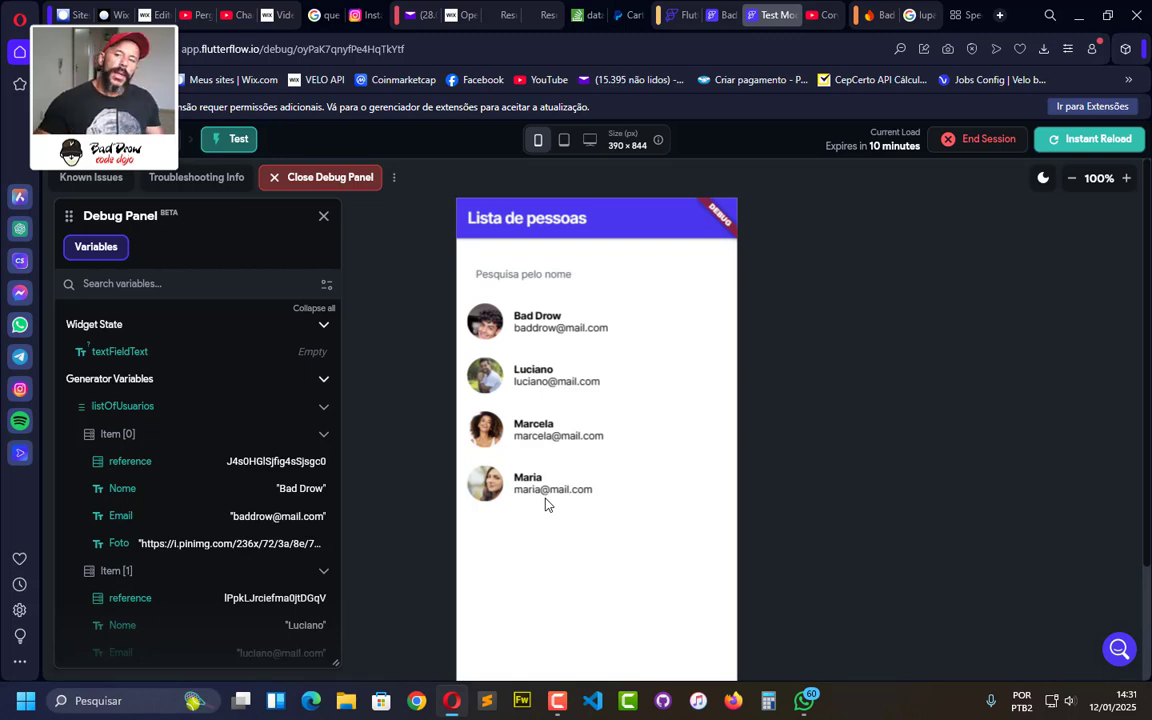
pyautogui.click(728, 14)
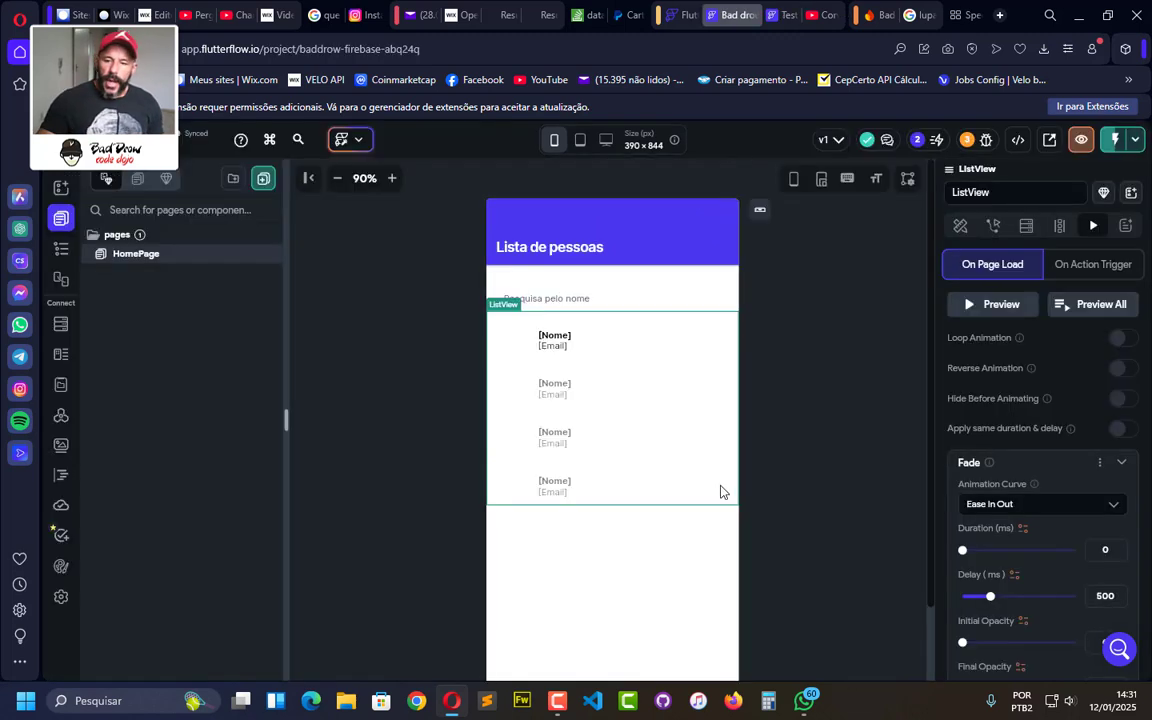
pyautogui.click(635, 340)
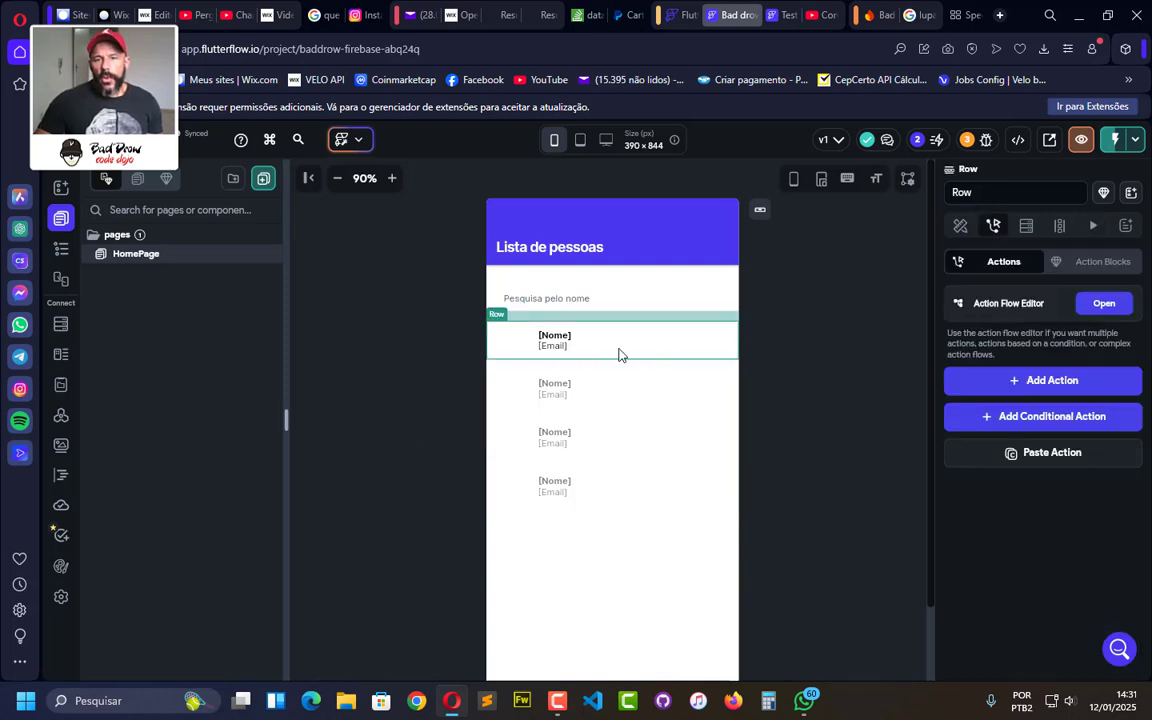
pyautogui.click(1071, 388)
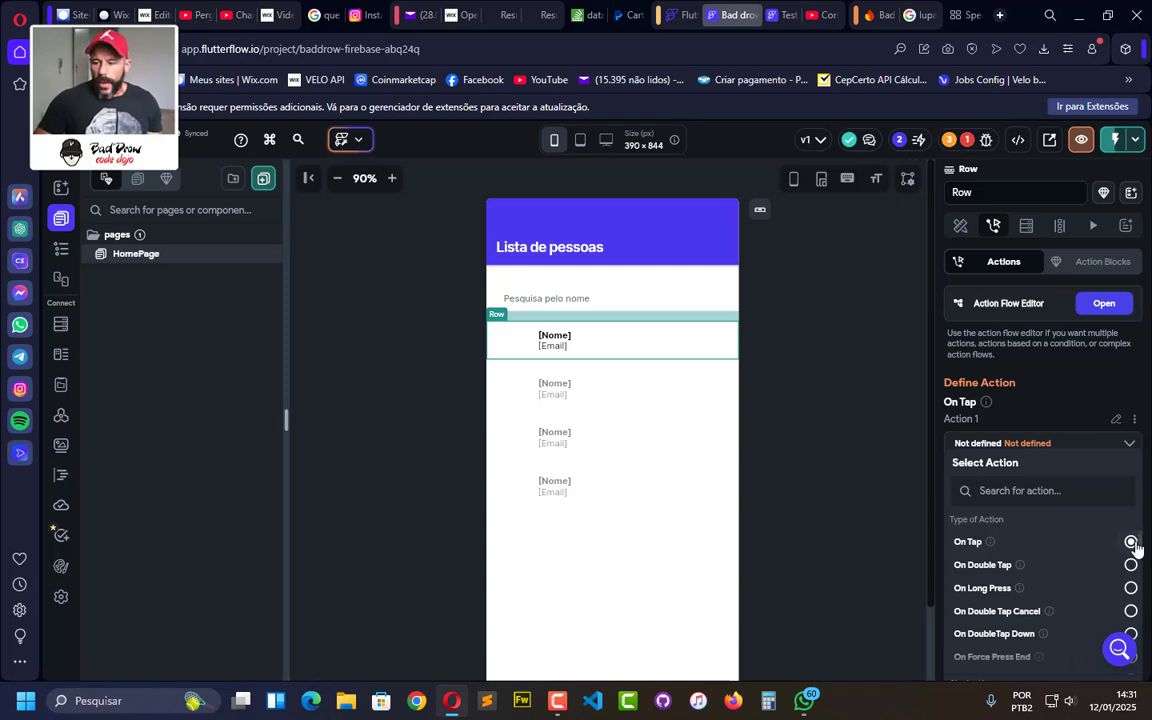
pyautogui.scroll(-4, 1080, 400)
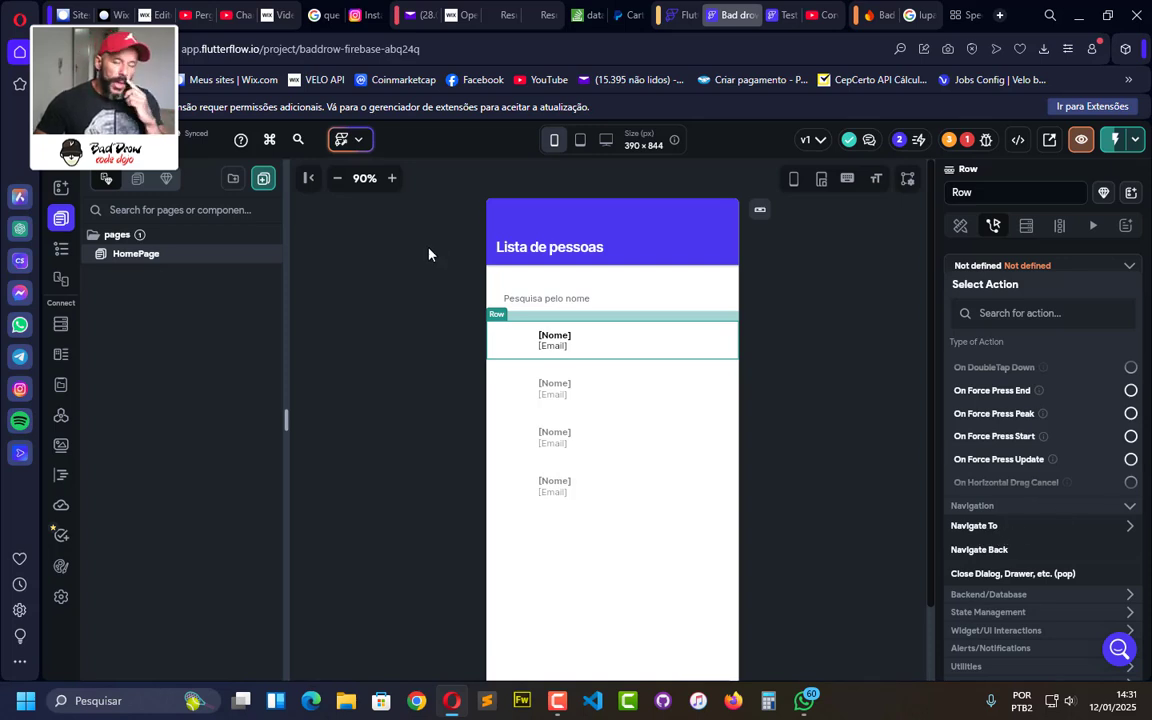
# Create a new blank page named SingleItem
pyautogui.click(60, 190)
pyautogui.click(60, 218)
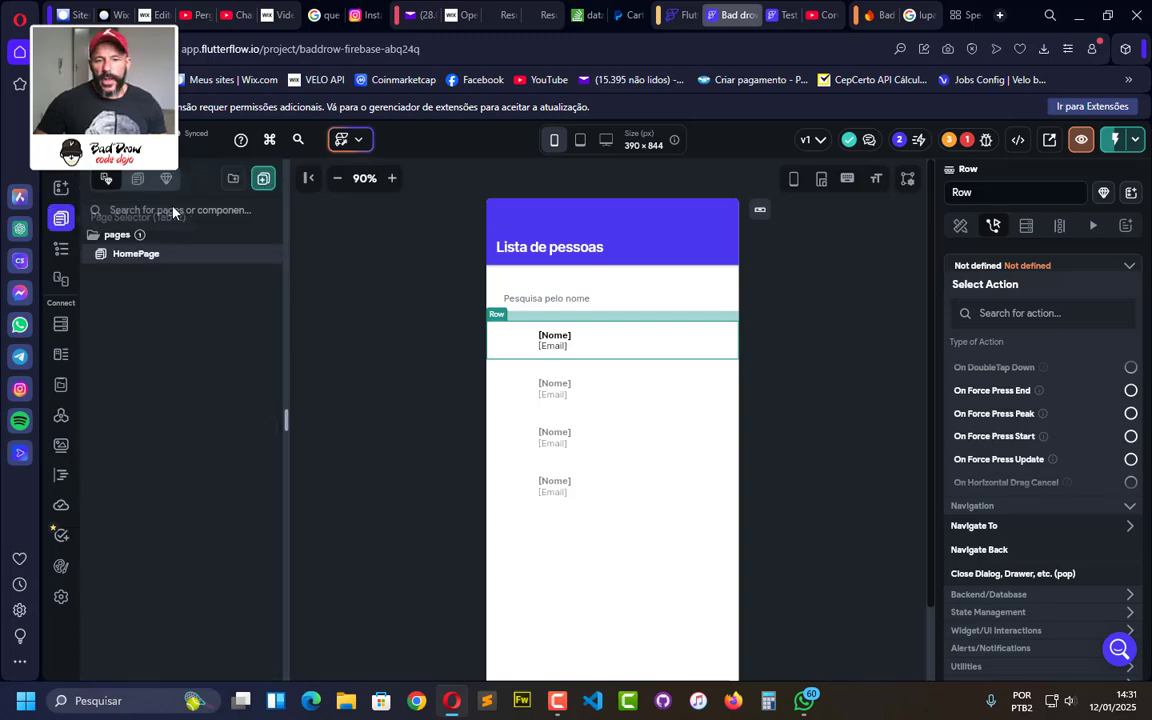
pyautogui.click(264, 179)
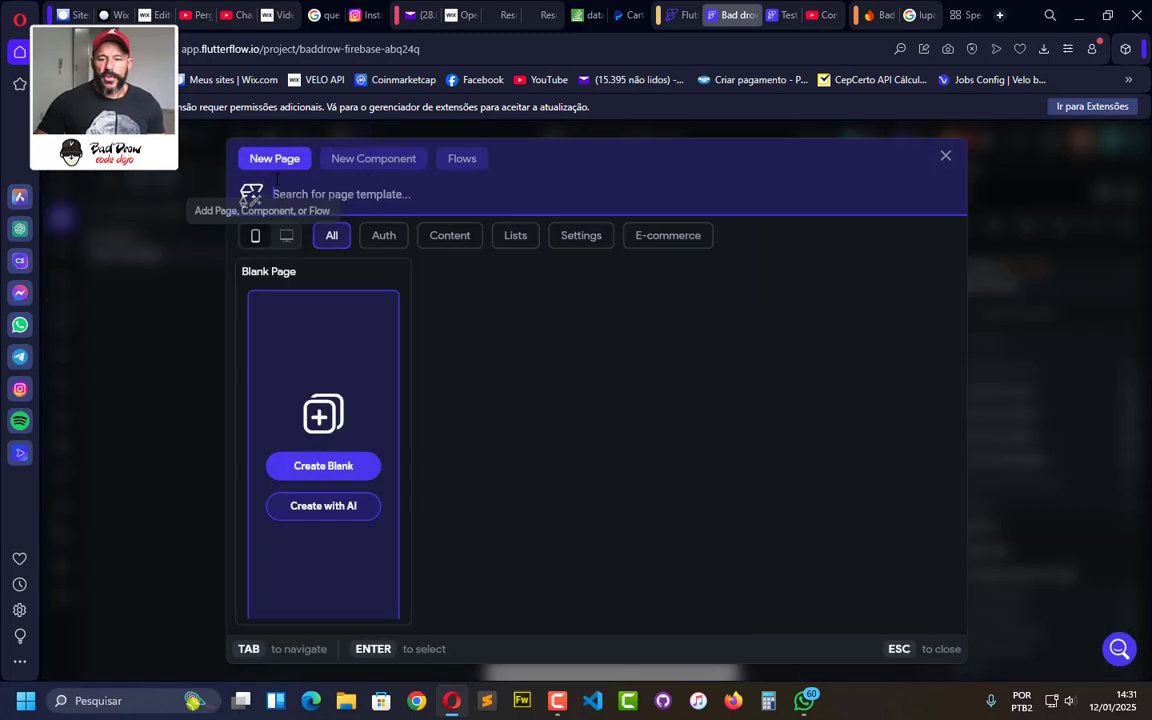
pyautogui.click(355, 468)
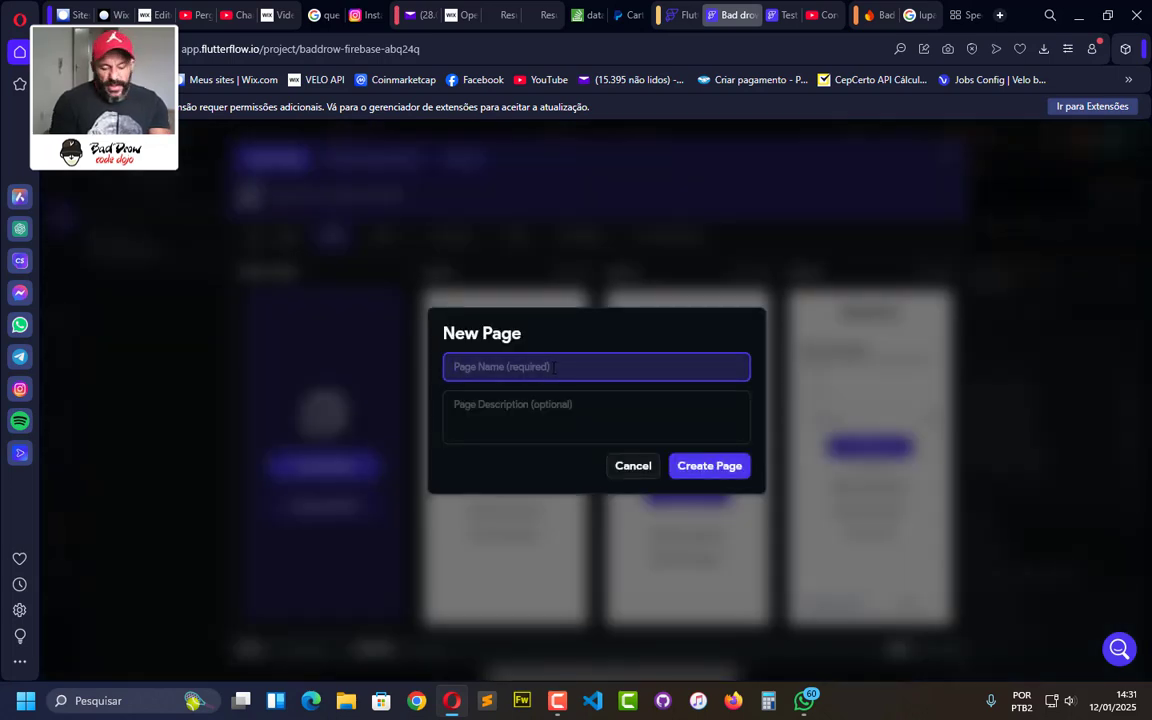
pyautogui.write('Sint')
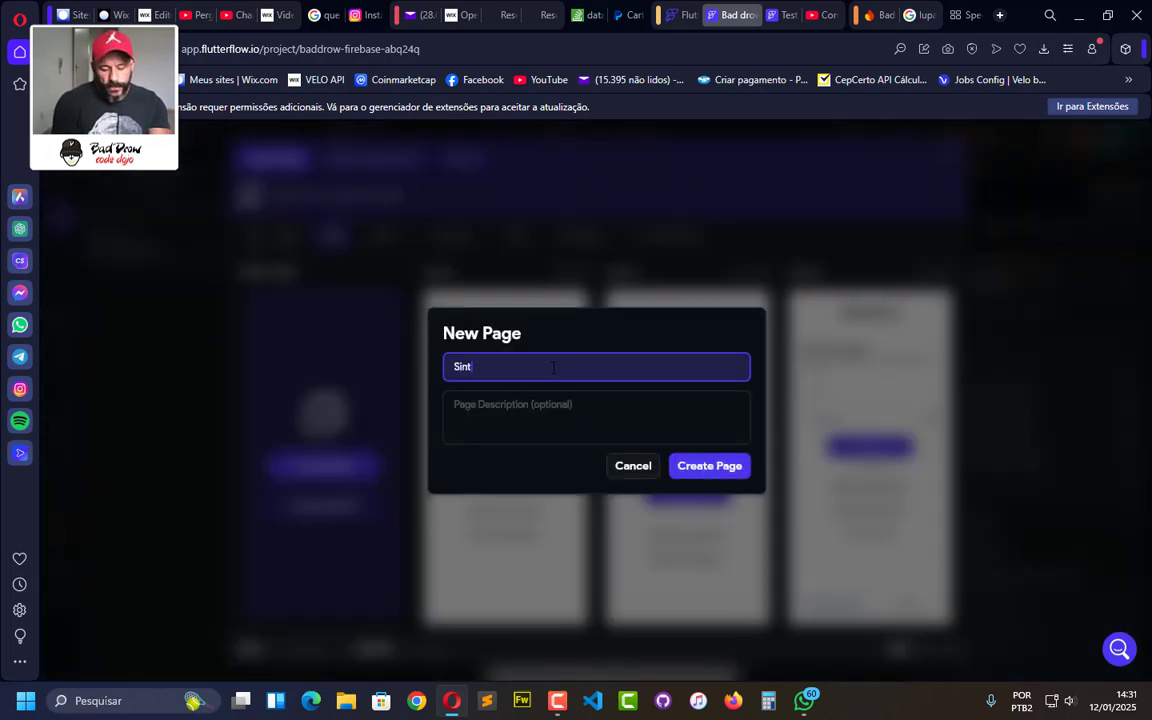
pyautogui.press('BackSpace')
pyautogui.write('gleItem')
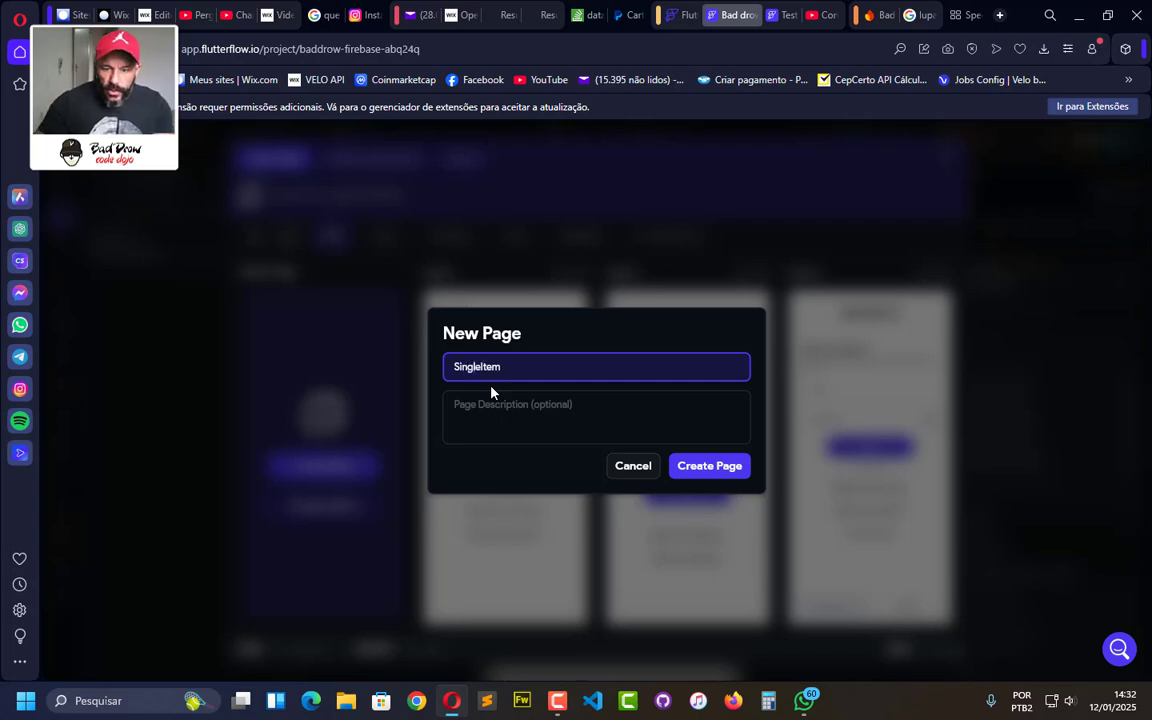
pyautogui.click(699, 474)
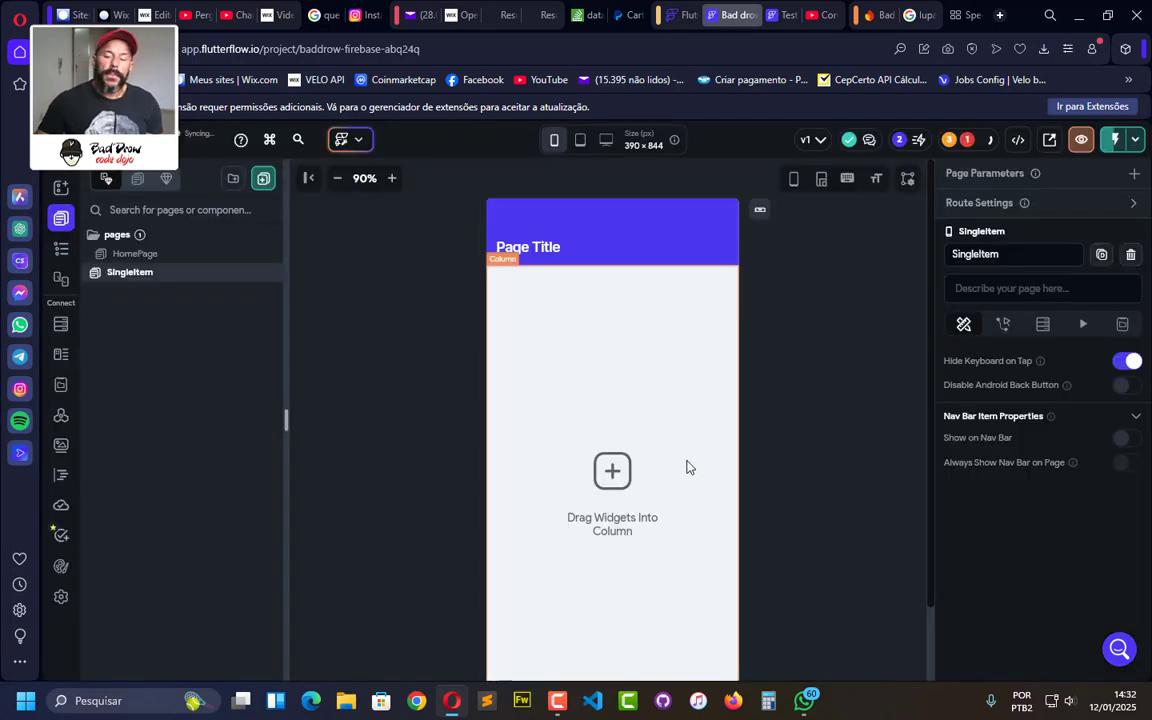
# Add two Row widgets, one below the other, to the SingleItem page's empty column
pyautogui.click(652, 350)
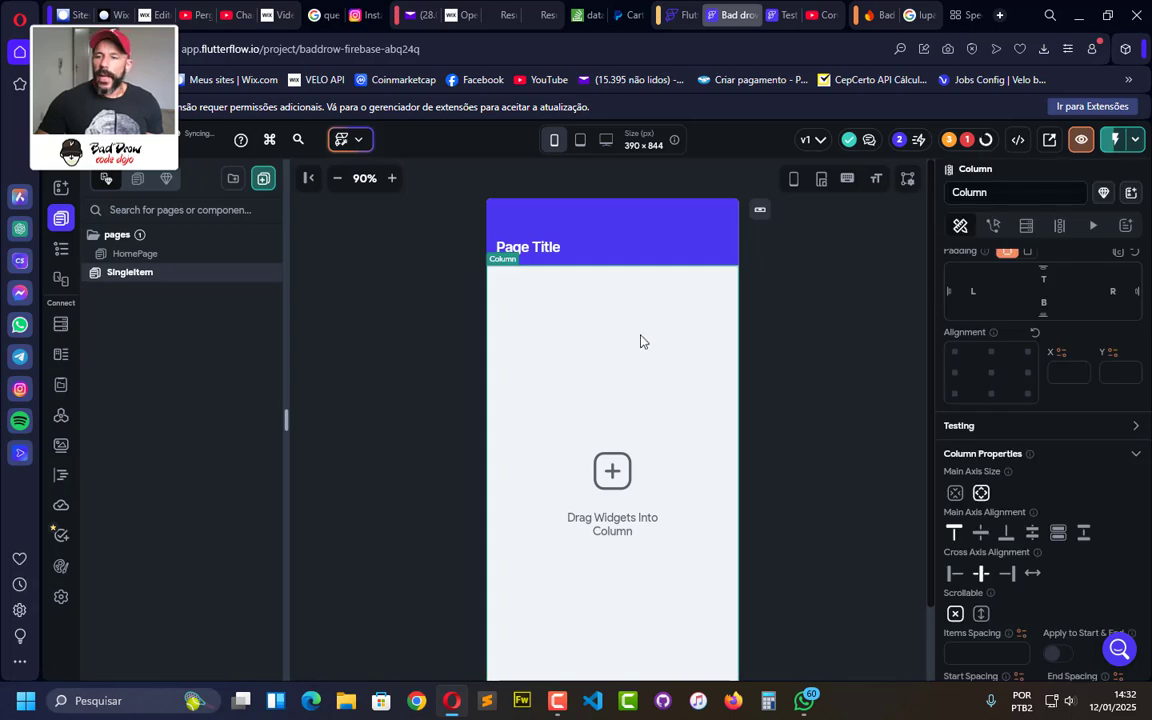
pyautogui.click(560, 252)
pyautogui.click(669, 420)
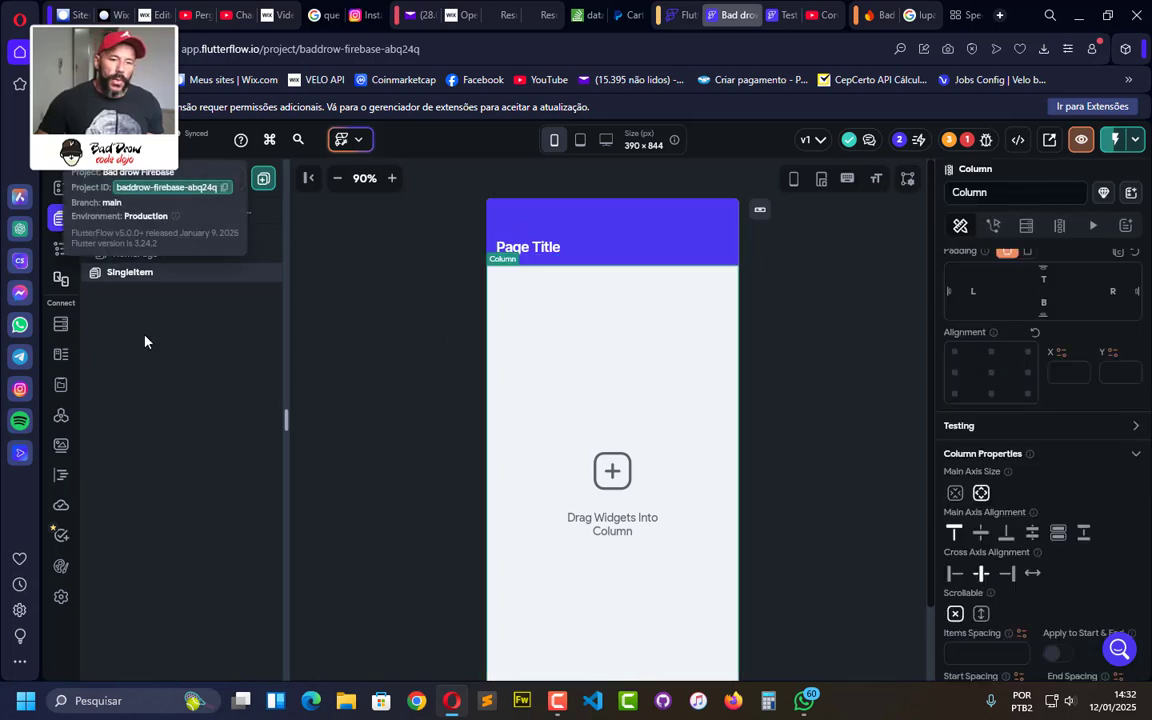
pyautogui.click(61, 187)
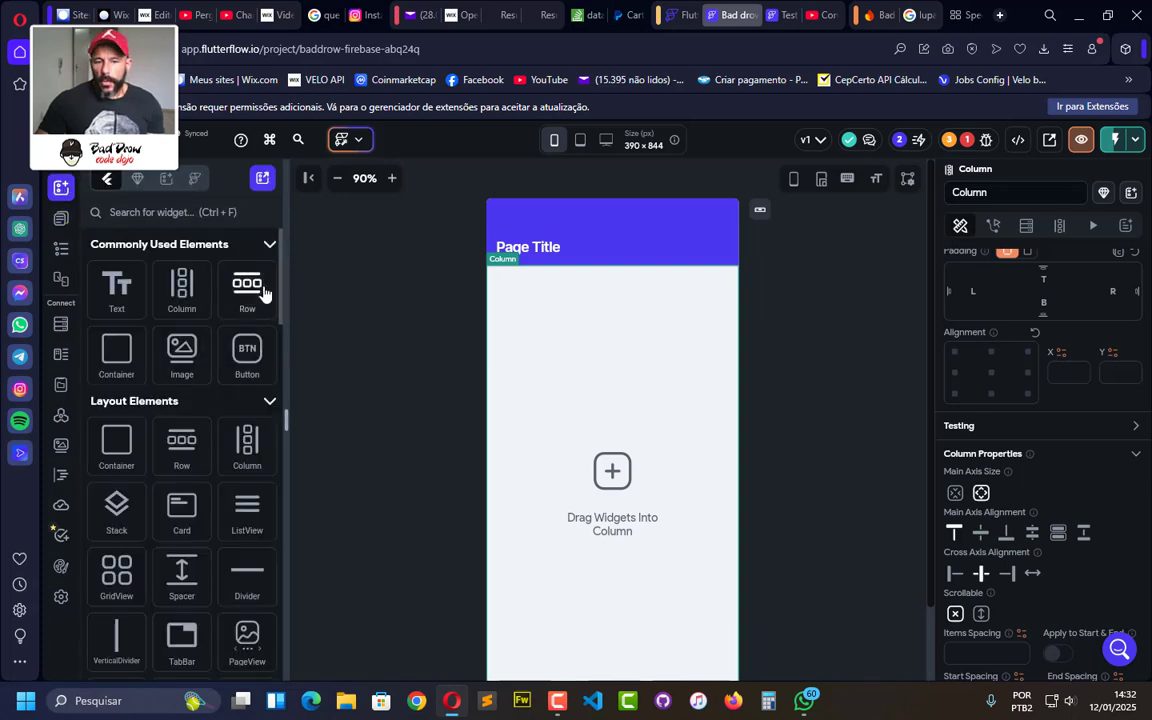
pyautogui.moveTo(263, 288); pyautogui.dragTo(562, 474)
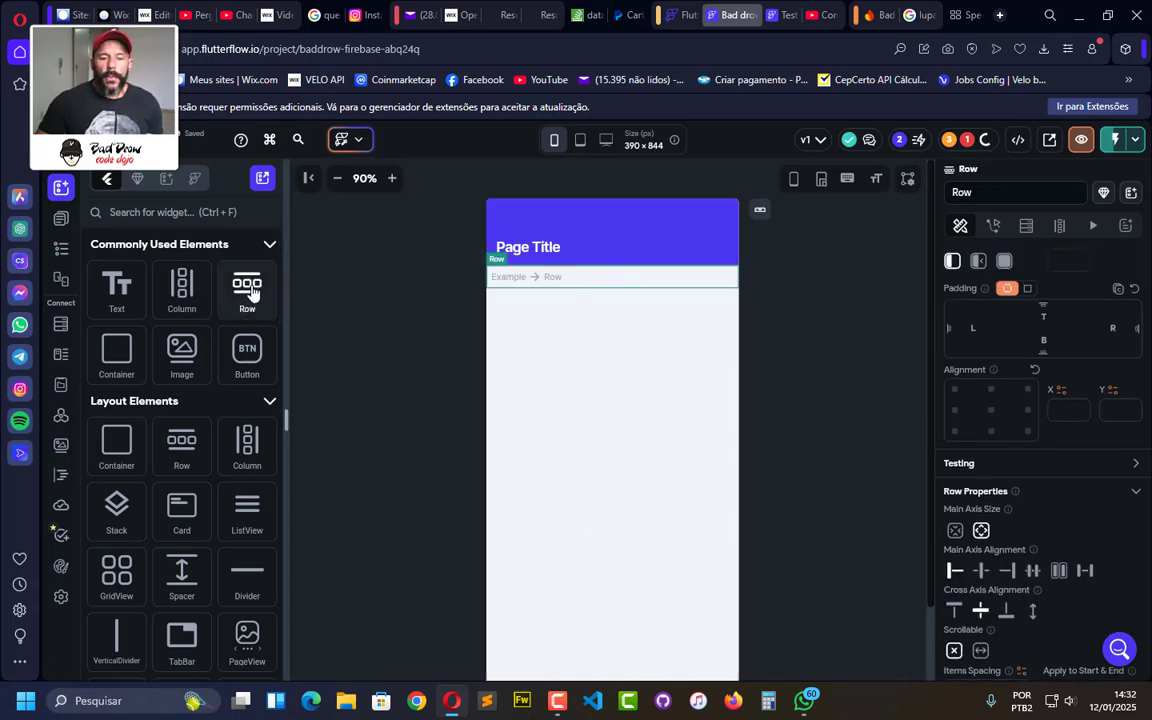
pyautogui.moveTo(252, 290); pyautogui.dragTo(583, 453)
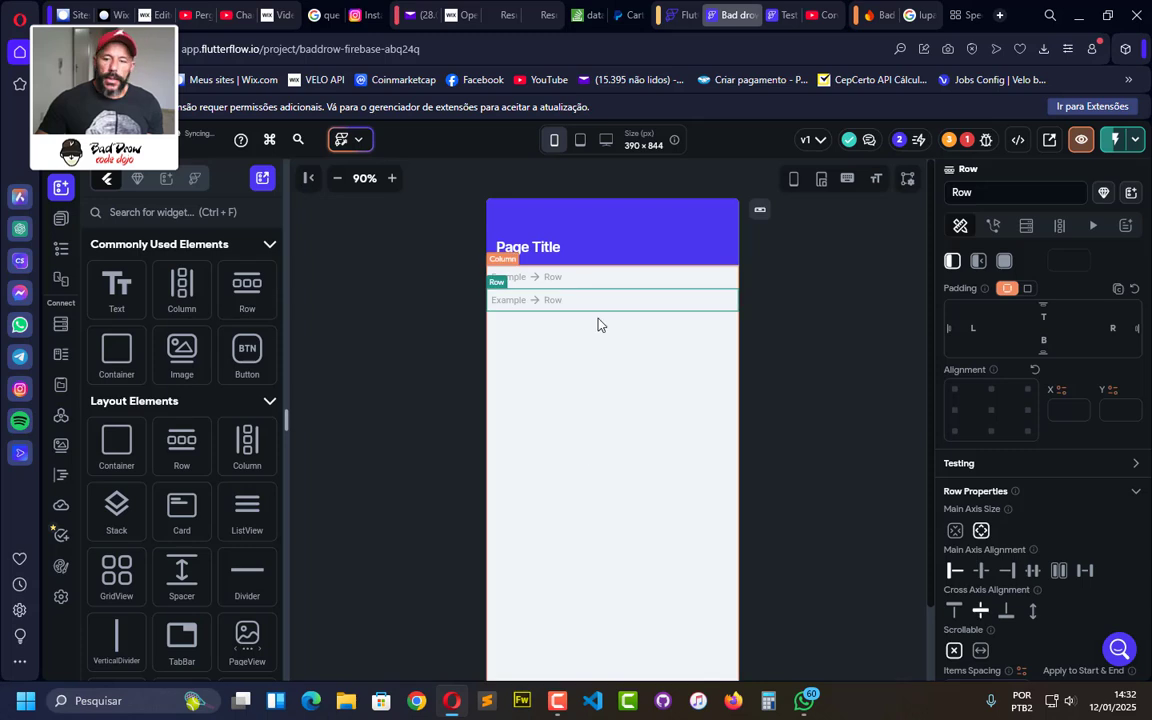
# Set the upper row's top padding to 50
pyautogui.click(573, 280)
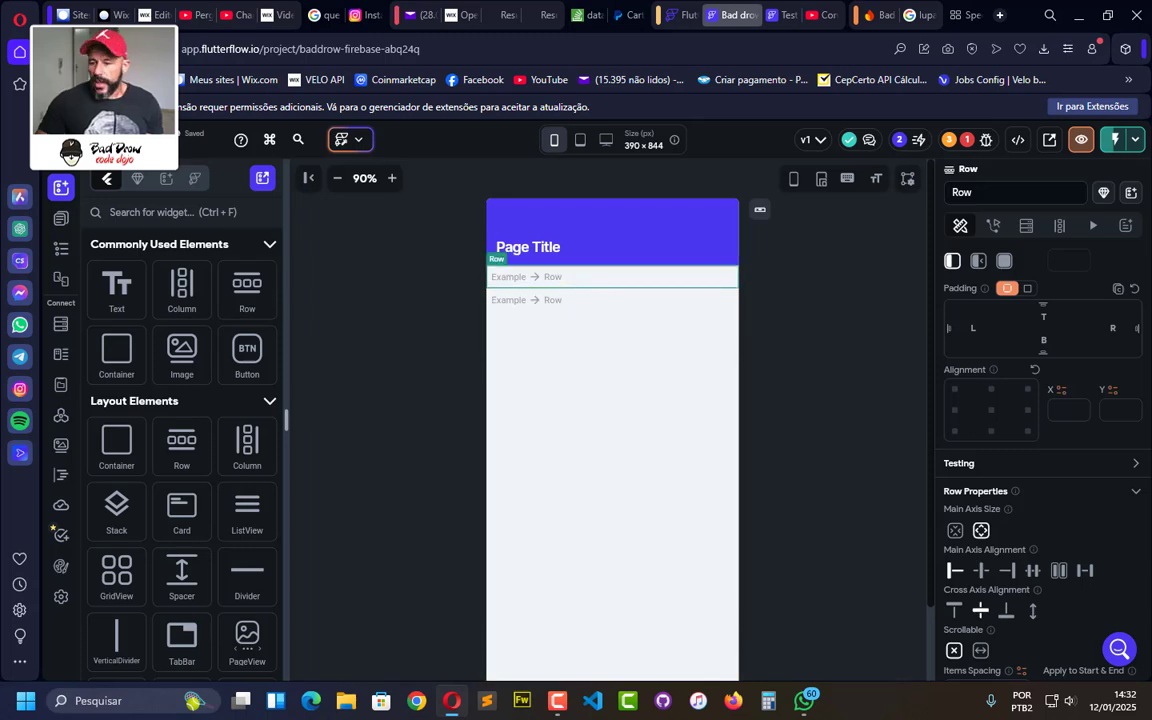
pyautogui.click(1043, 308)
pyautogui.press('Escape')
pyautogui.click(1043, 317)
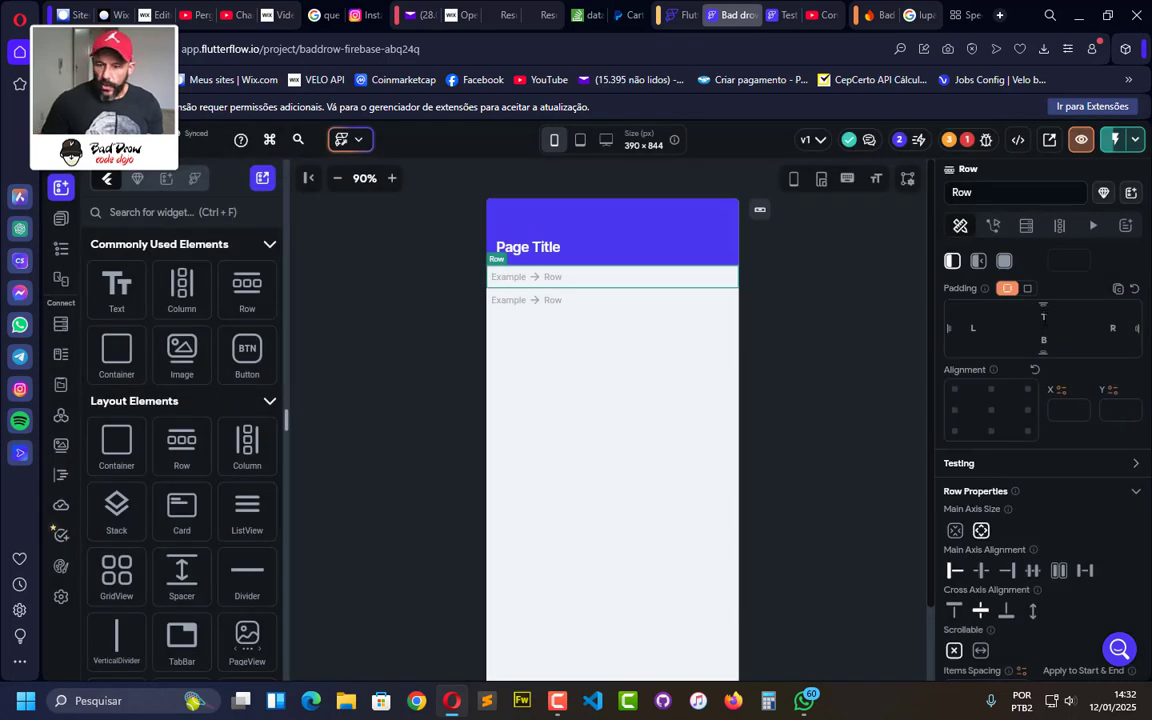
pyautogui.write('50')
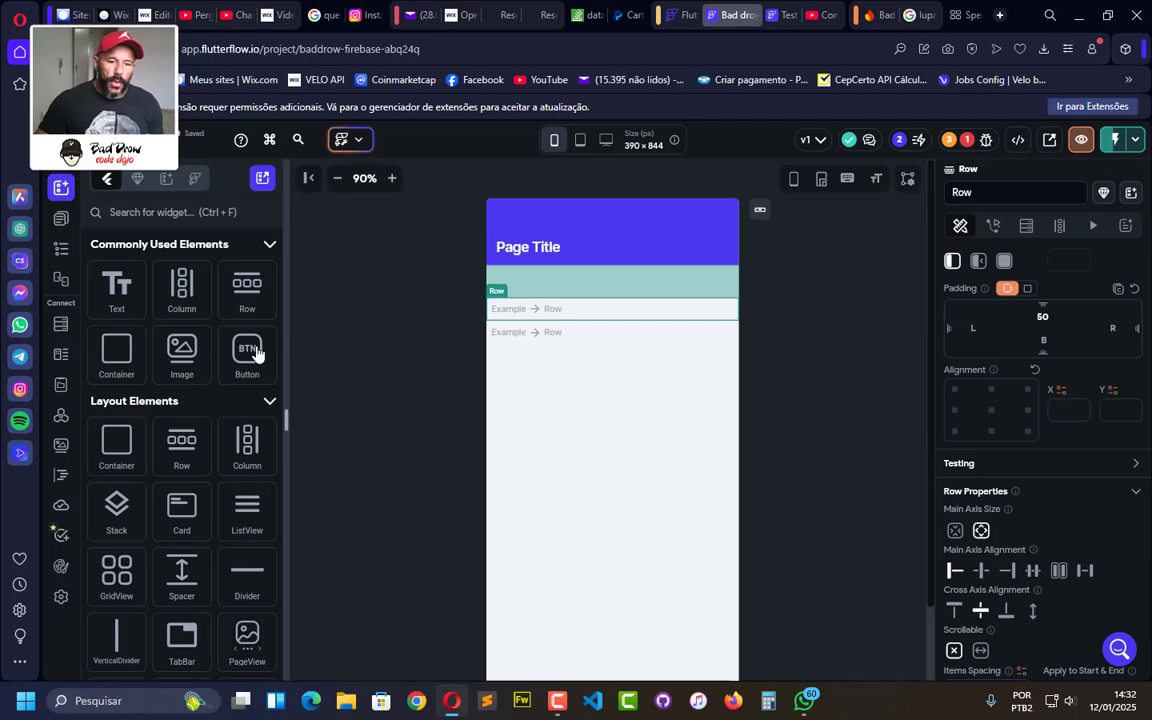
# Place a CircleImage widget in the upper row and center it with the row's main axis alignment
pyautogui.click(178, 212)
pyautogui.write('i')
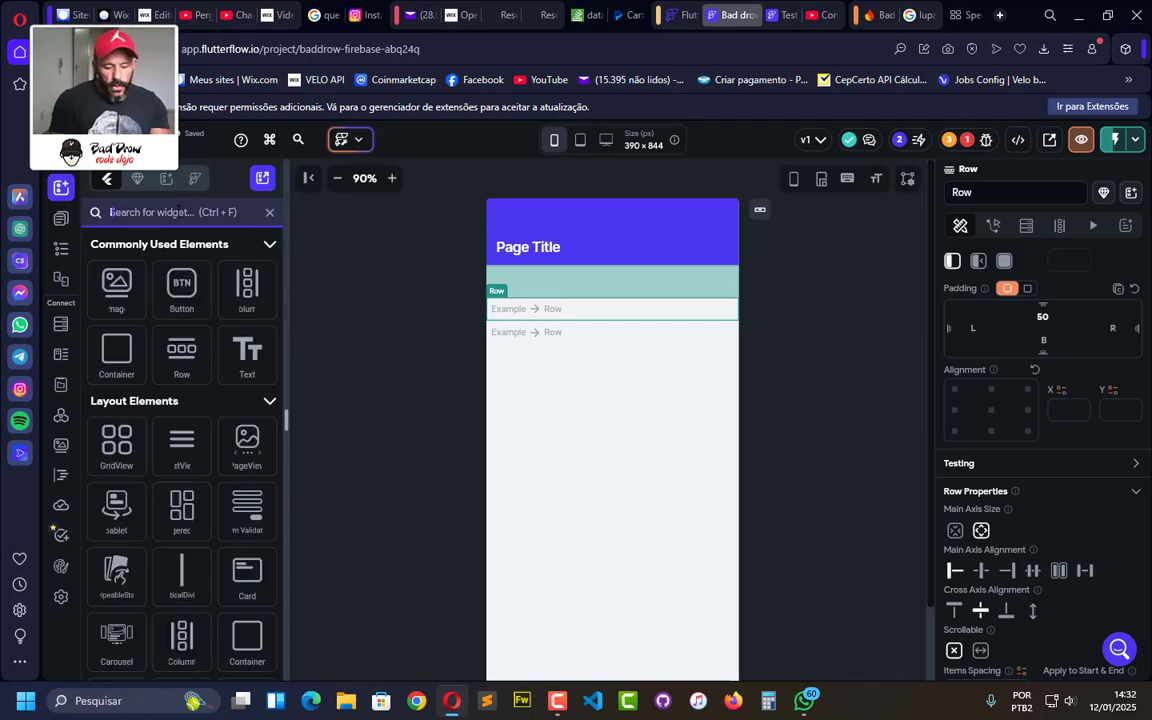
pyautogui.write('mage')
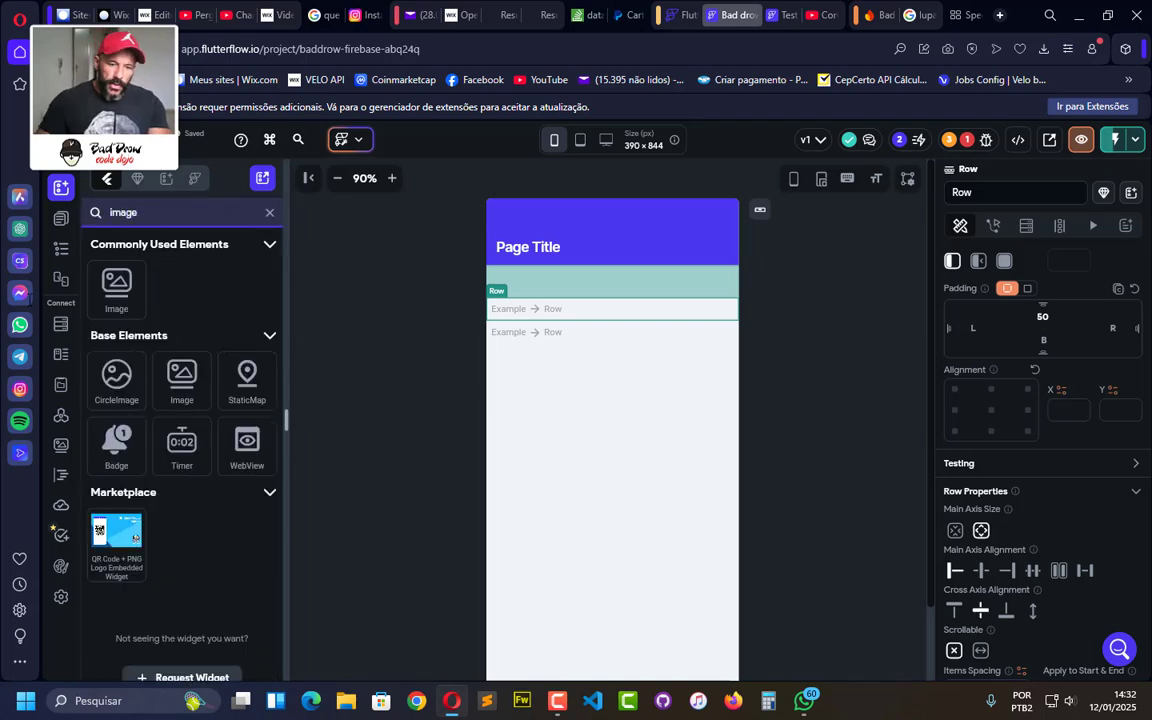
pyautogui.moveTo(107, 385); pyautogui.dragTo(623, 318)
pyautogui.click(679, 375)
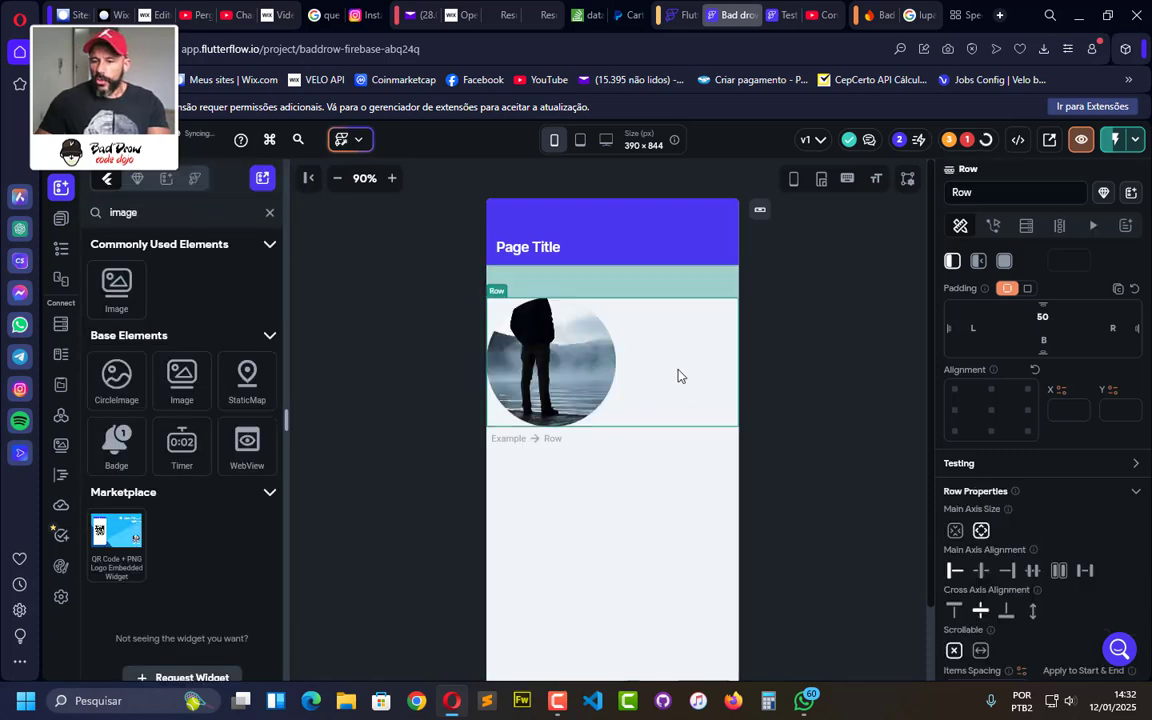
pyautogui.click(980, 570)
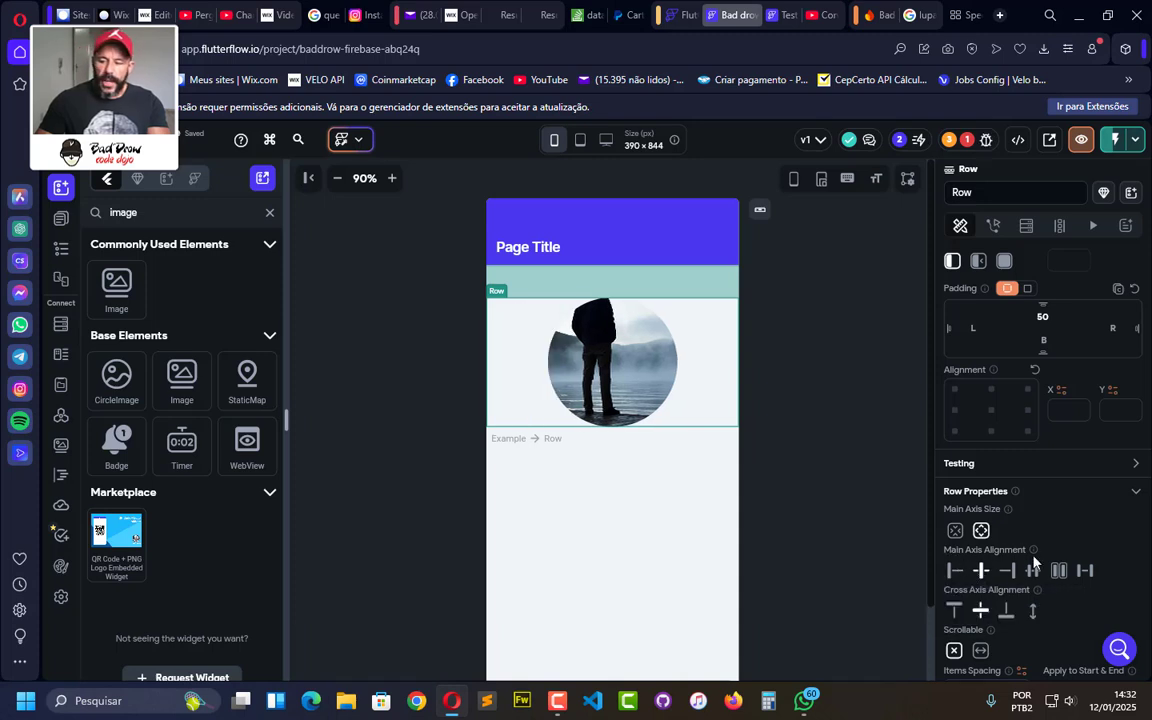
# Place two Text widgets side by side in the row below the circular image
pyautogui.click(578, 443)
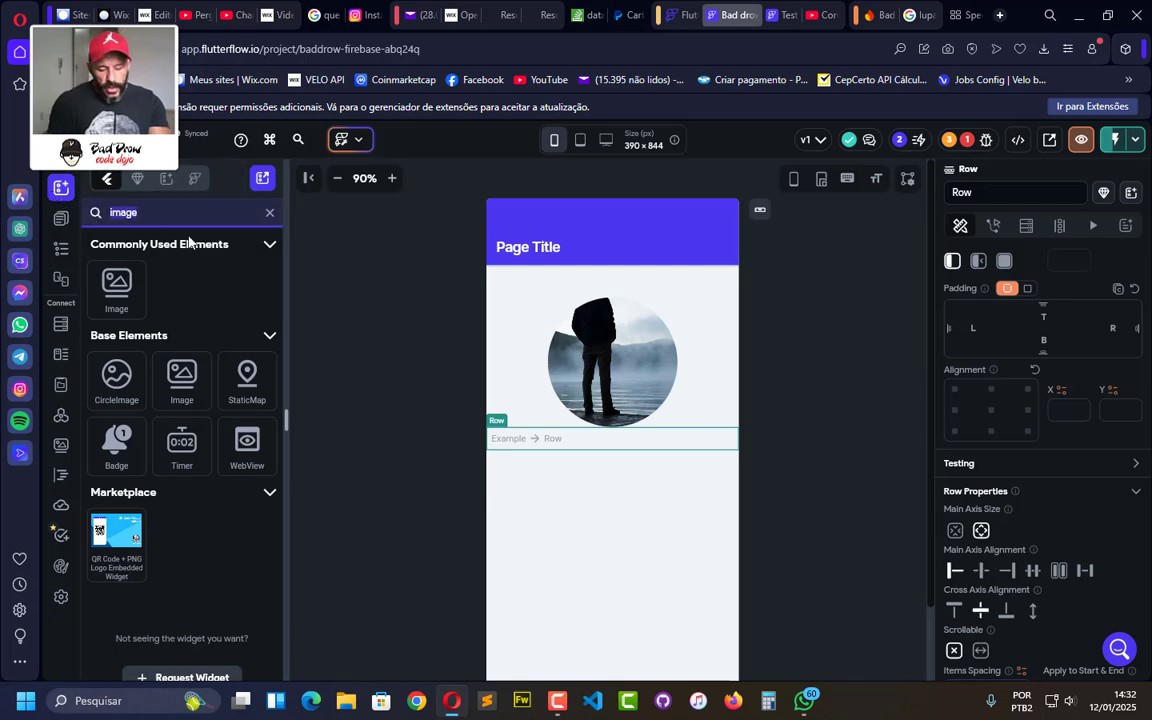
pyautogui.write('te')
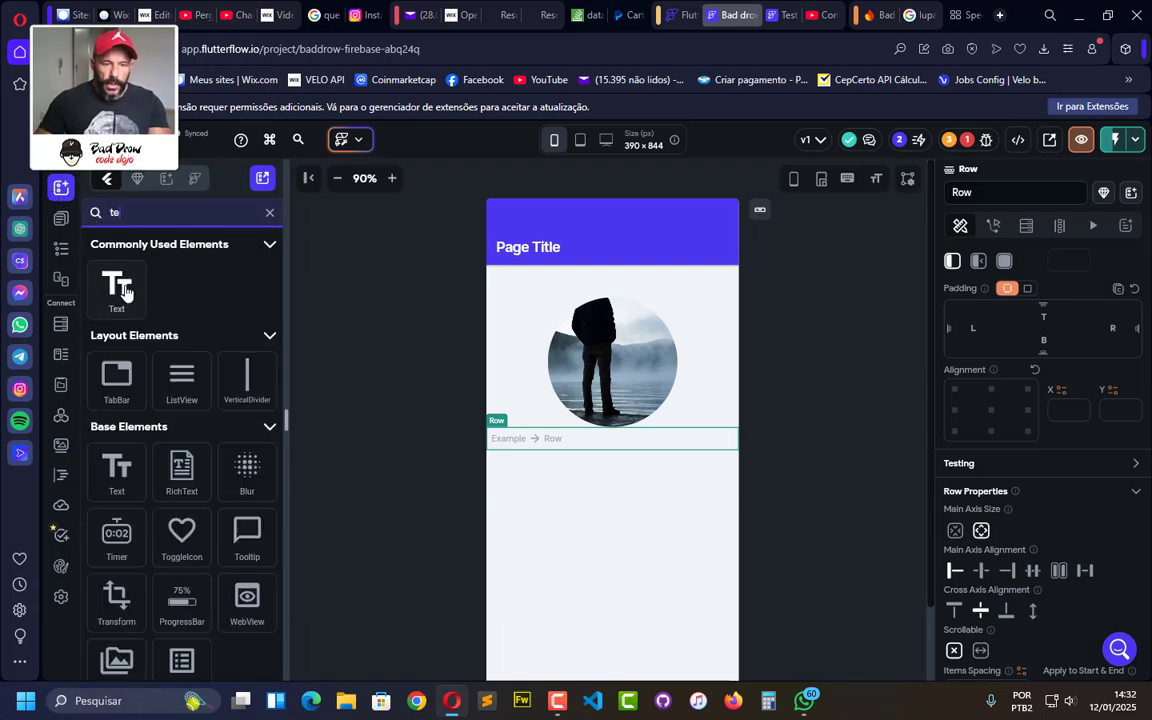
pyautogui.moveTo(116, 285); pyautogui.dragTo(599, 450)
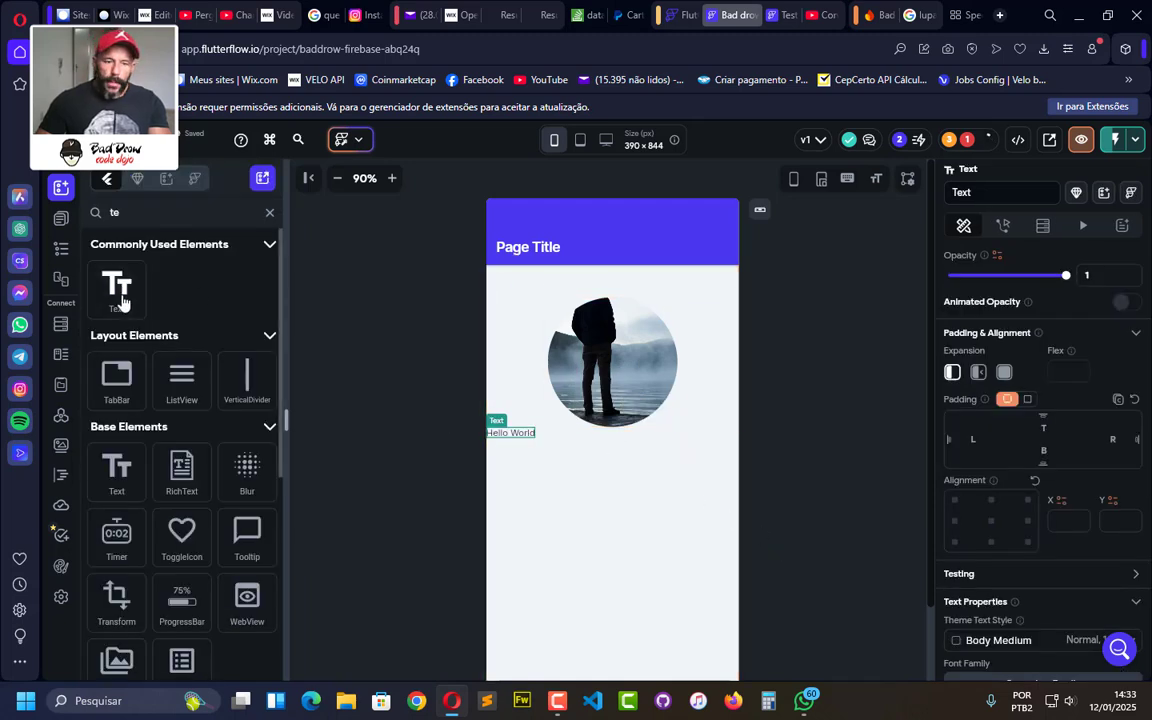
pyautogui.moveTo(116, 285); pyautogui.dragTo(536, 440)
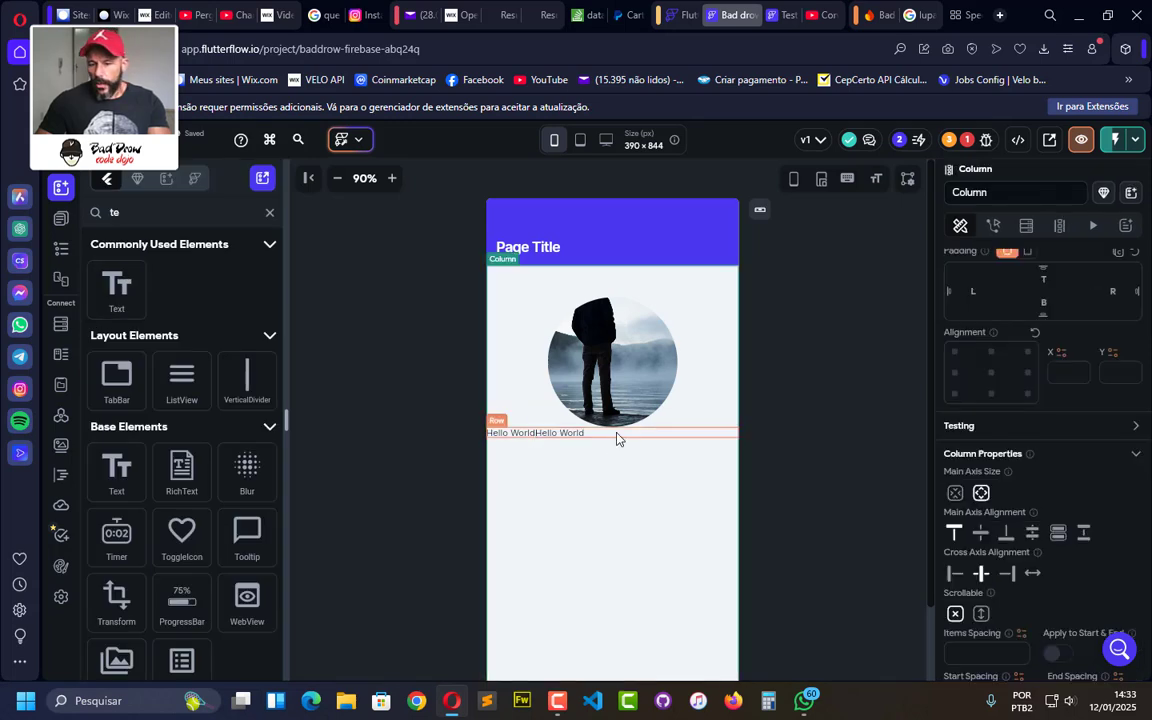
# Center the two texts in their row by setting its main axis alignment to center
pyautogui.click(617, 437)
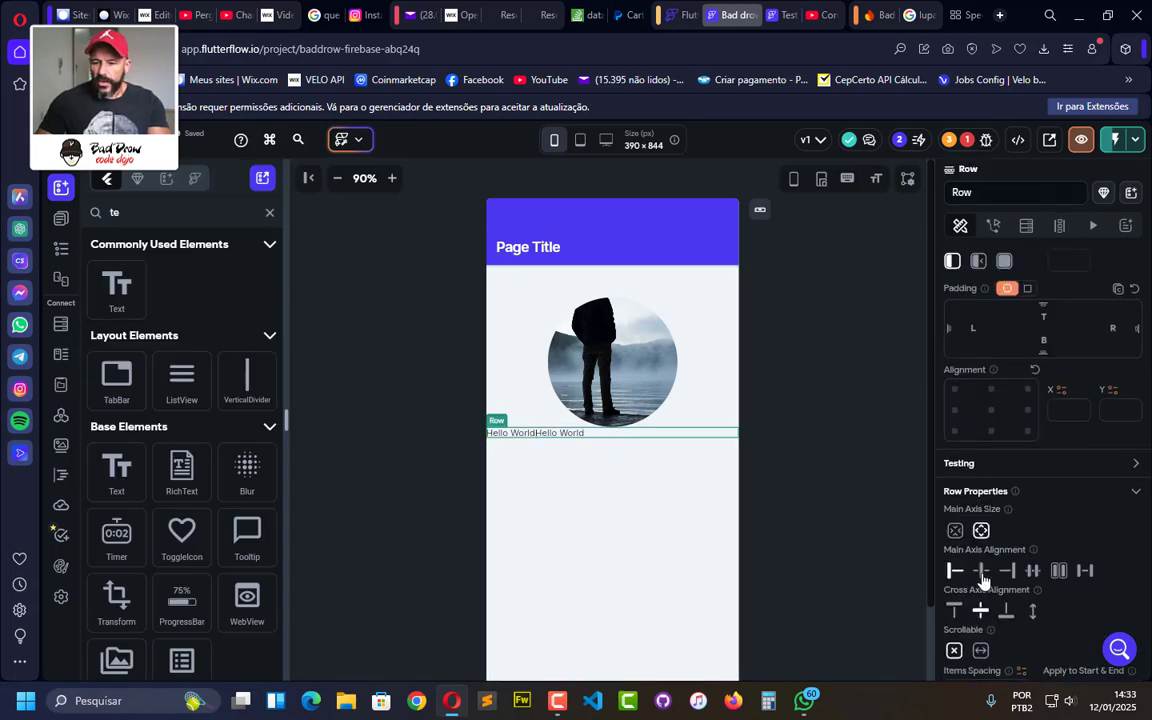
pyautogui.click(983, 578)
pyautogui.click(614, 436)
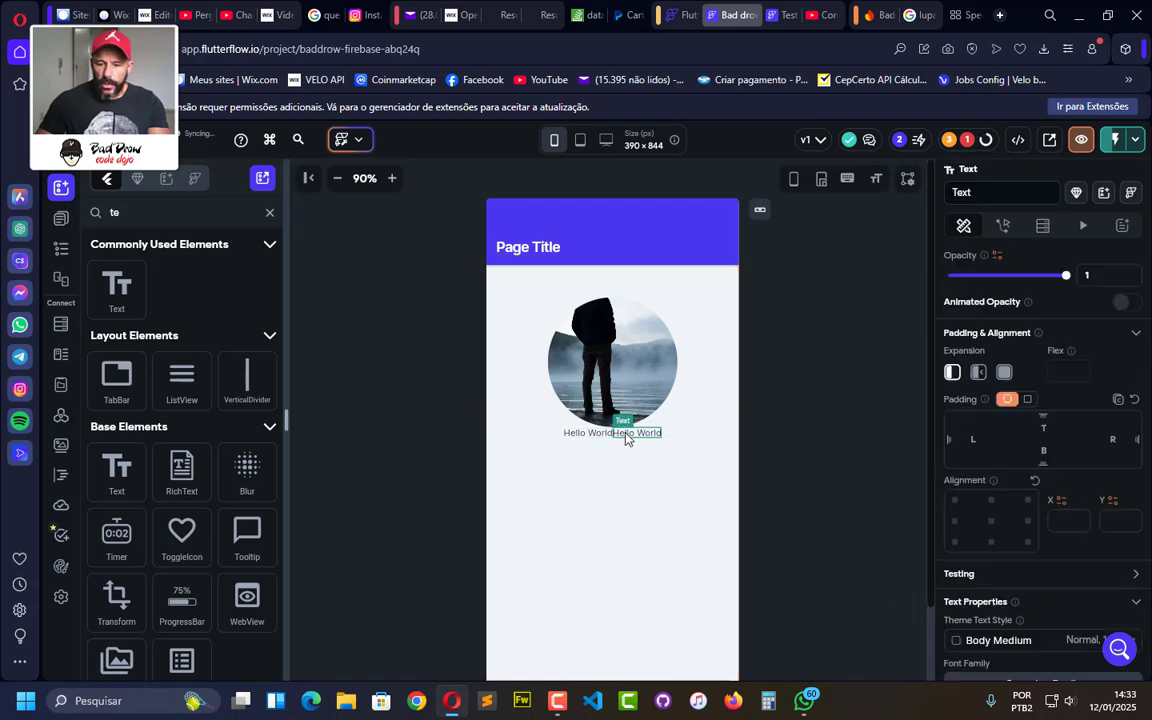
pyautogui.moveTo(614, 436); pyautogui.dragTo(589, 444)
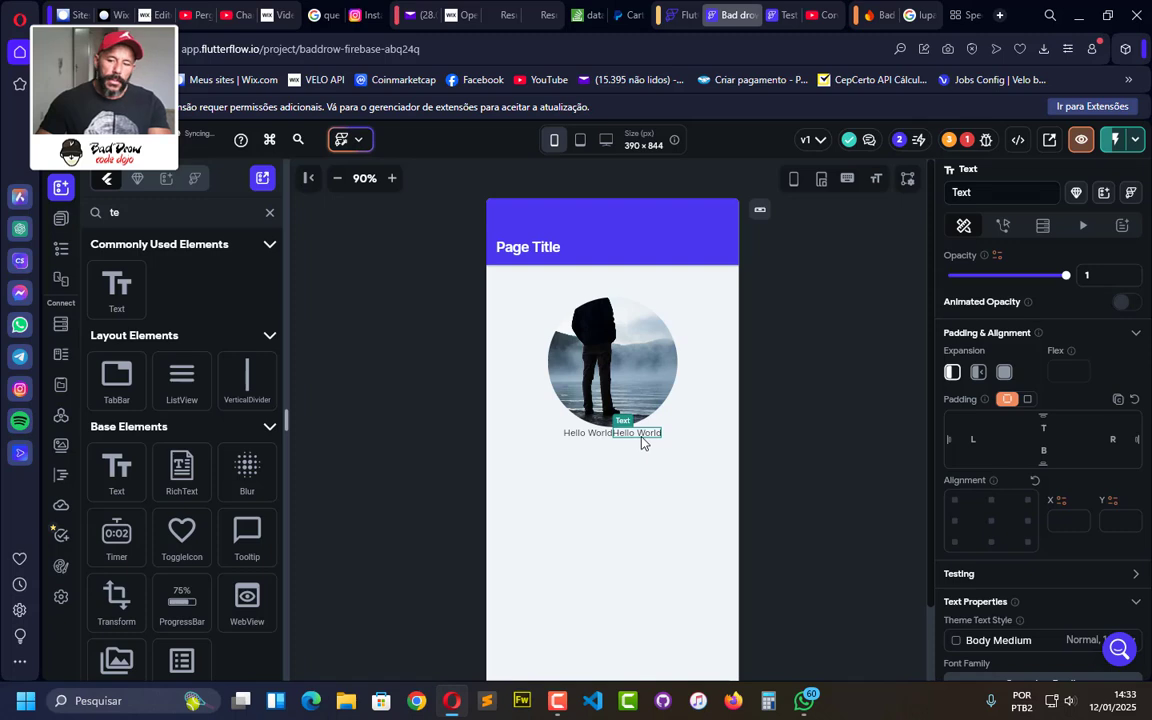
# Format the first text below the image with font weight 700 - Bold and font size 18
pyautogui.click(603, 436)
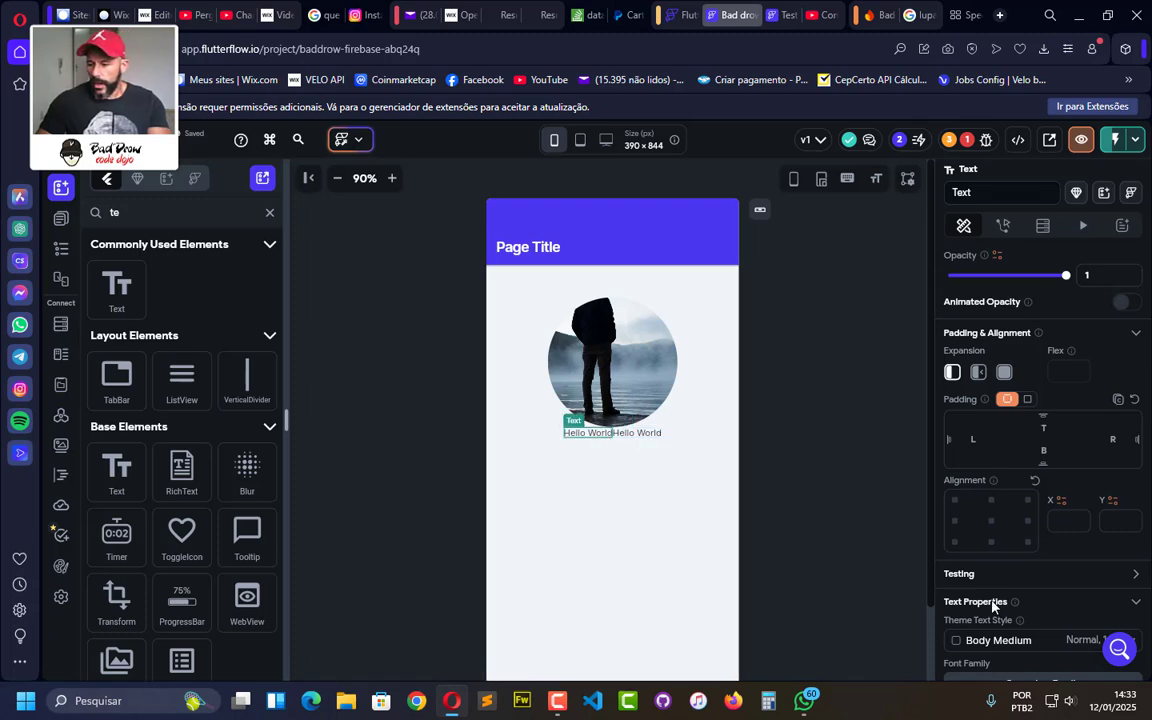
pyautogui.scroll(-2, 1040, 540)
pyautogui.click(1043, 548)
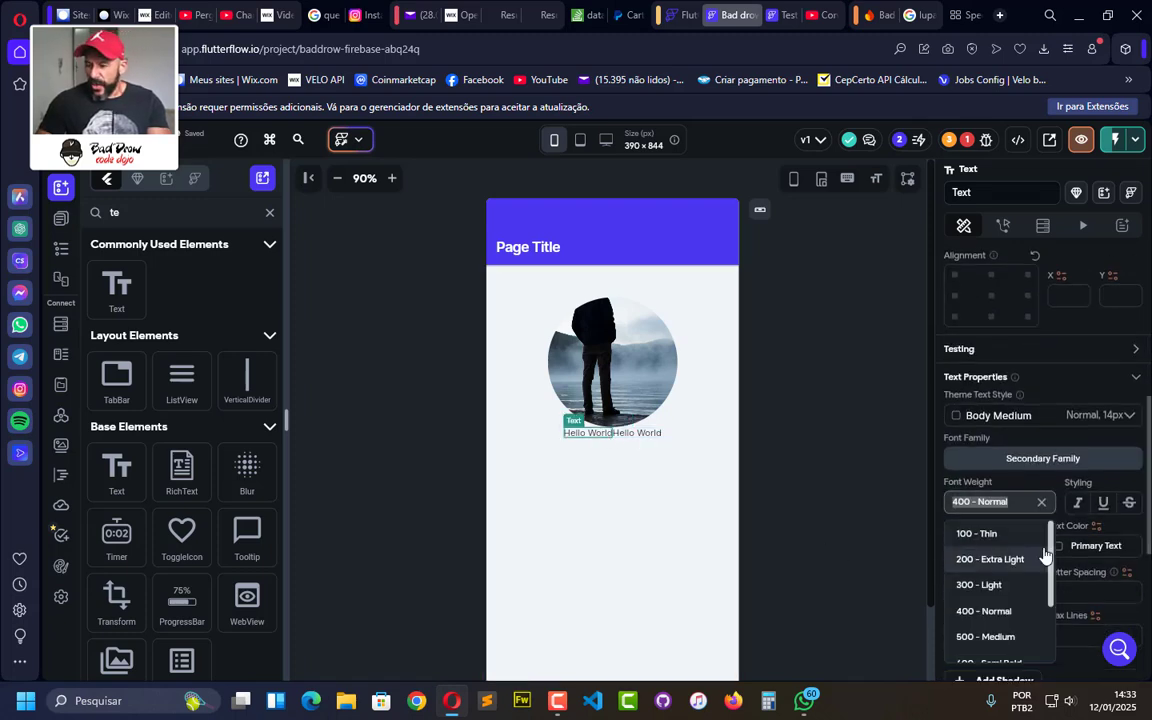
pyautogui.scroll(-3, 985, 610)
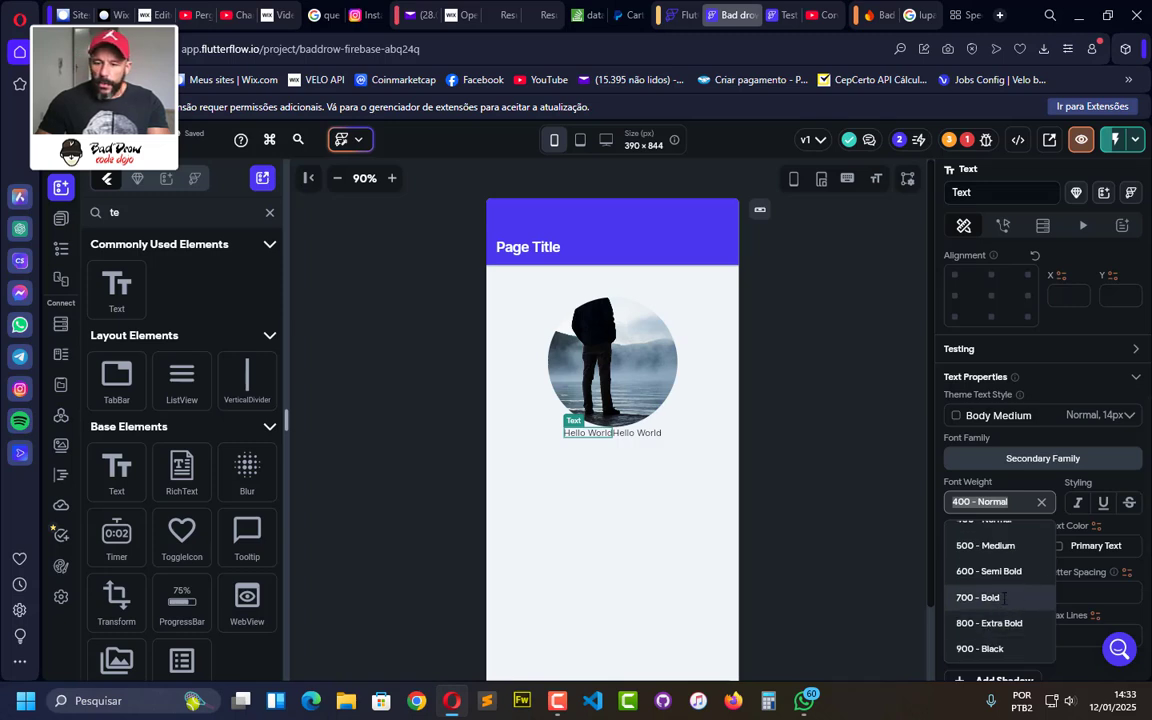
pyautogui.click(1003, 598)
pyautogui.click(988, 546)
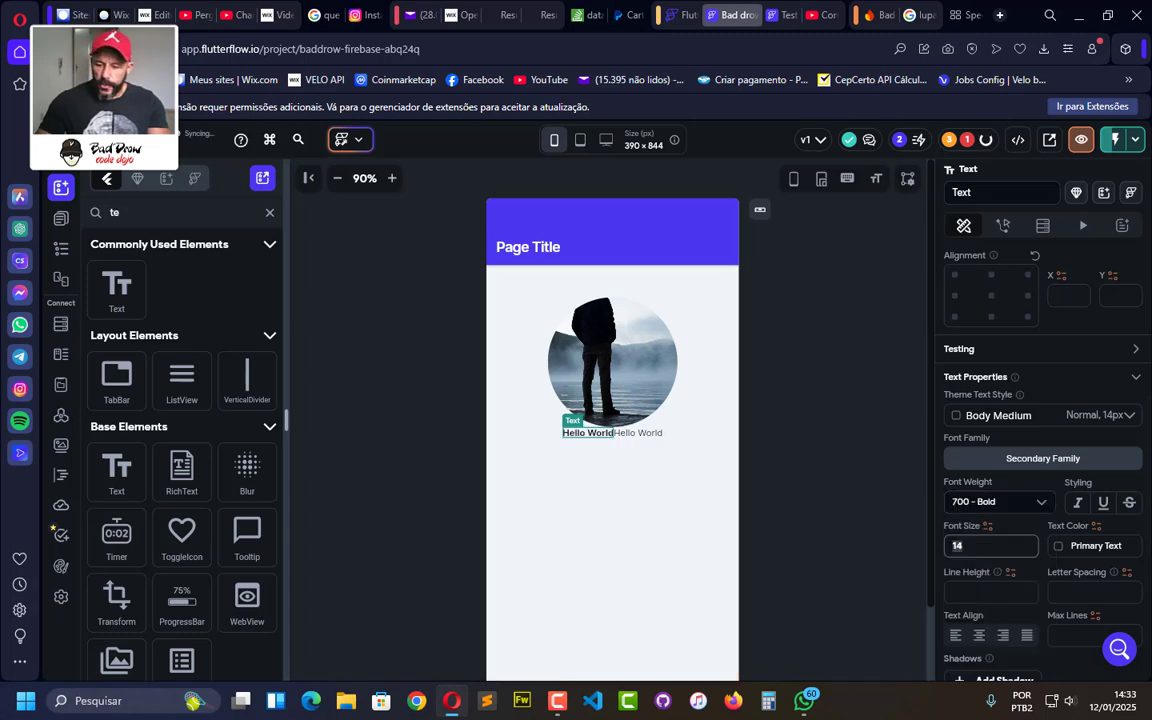
pyautogui.write('18')
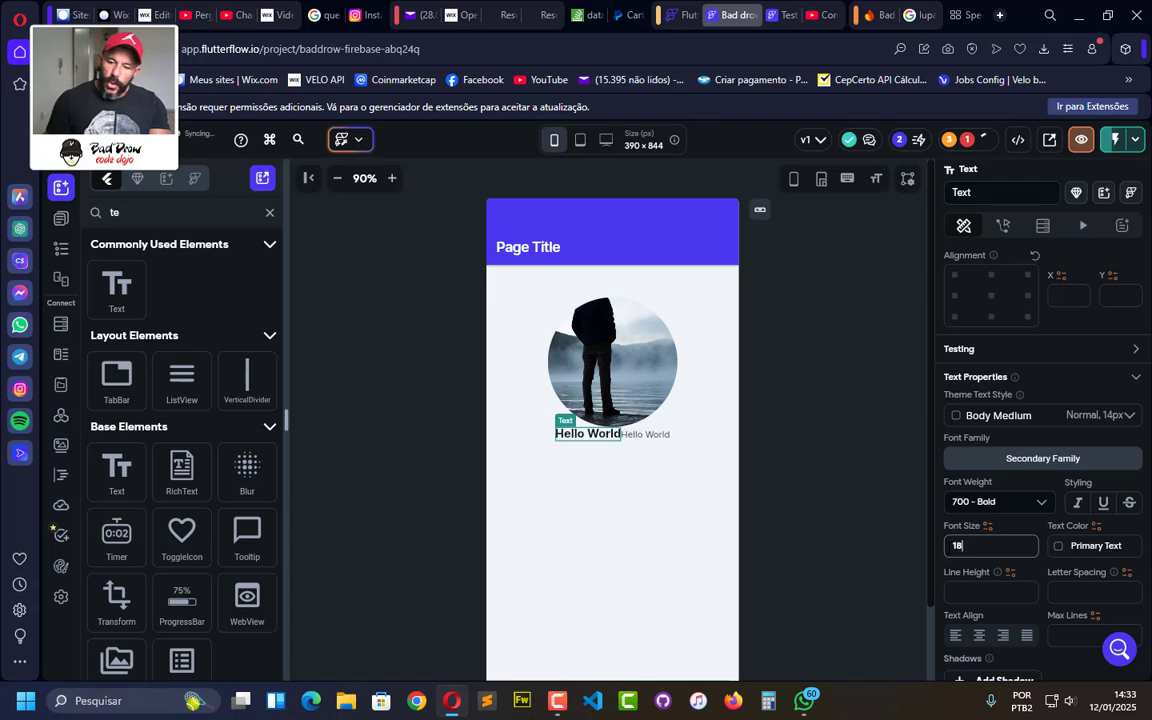
# Set the top padding of the row holding the two texts to 15
pyautogui.click(695, 438)
pyautogui.click(600, 436)
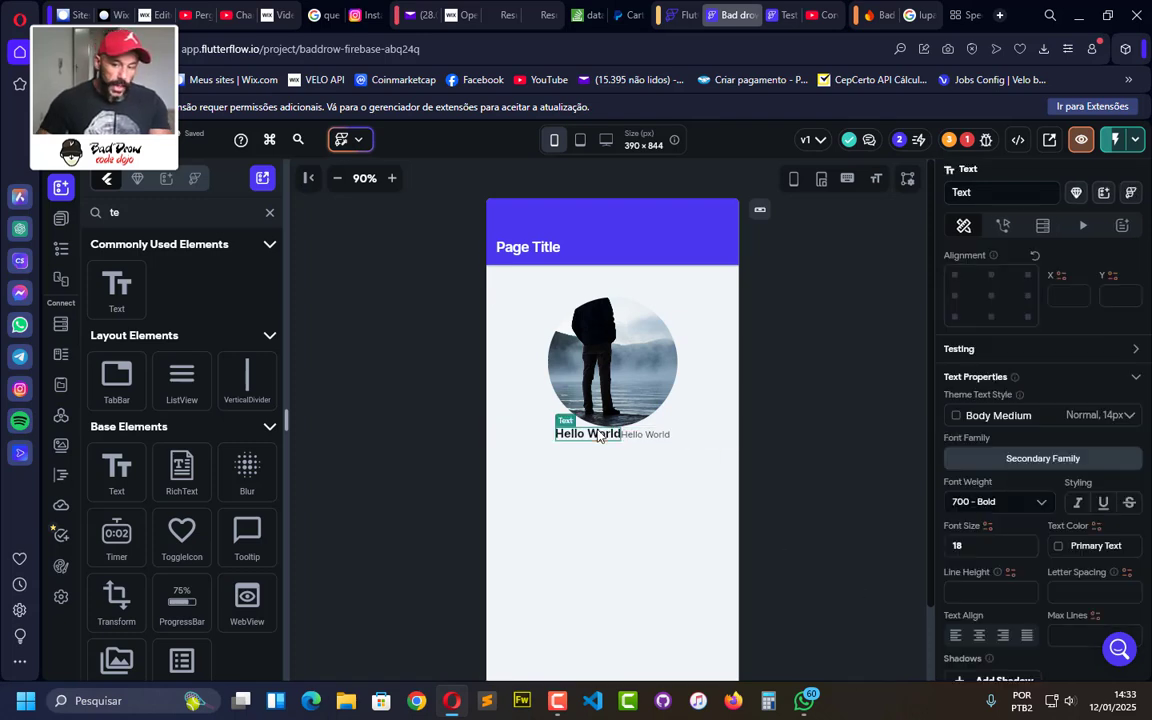
pyautogui.click(695, 438)
pyautogui.scroll(4, 1010, 390)
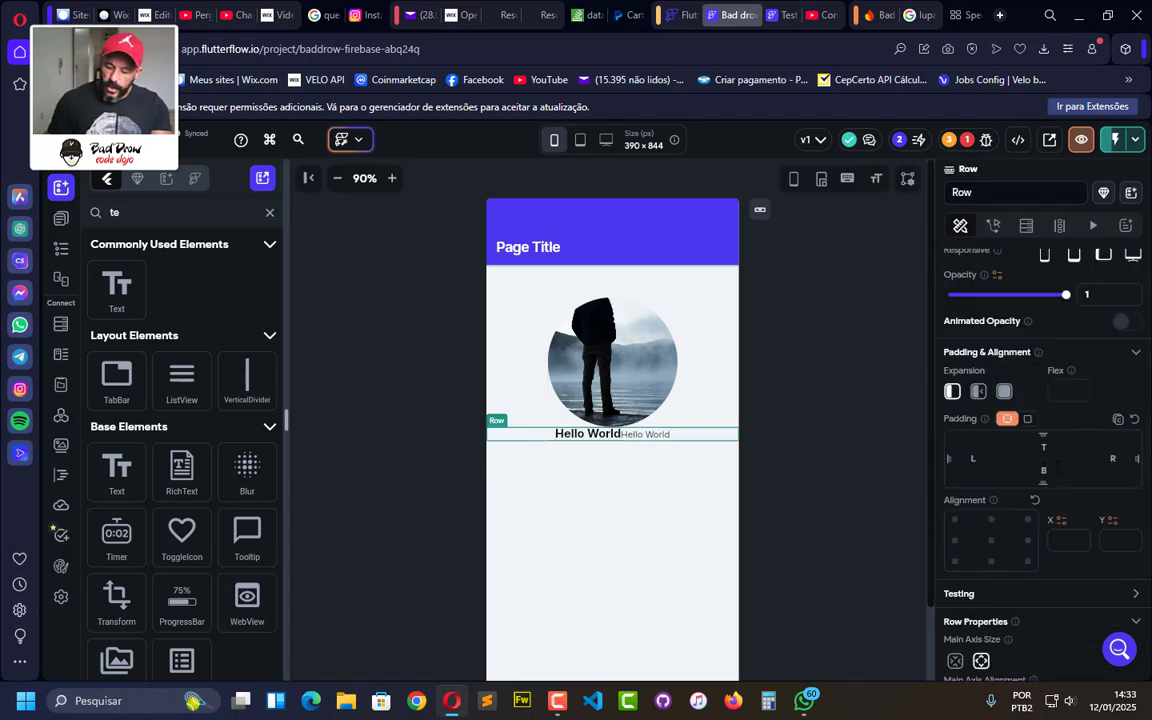
pyautogui.click(1043, 447)
pyautogui.write('15')
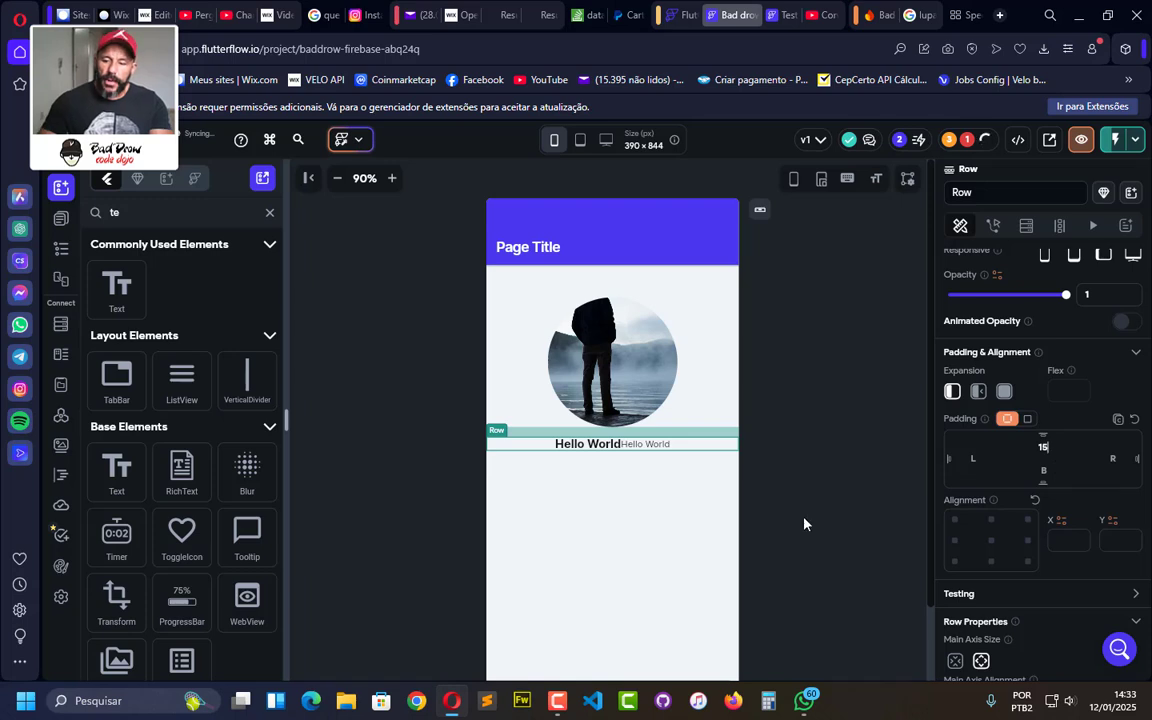
# Remove the smaller second text from the row below the image, leaving only the bold text
pyautogui.moveTo(655, 447); pyautogui.dragTo(603, 453)
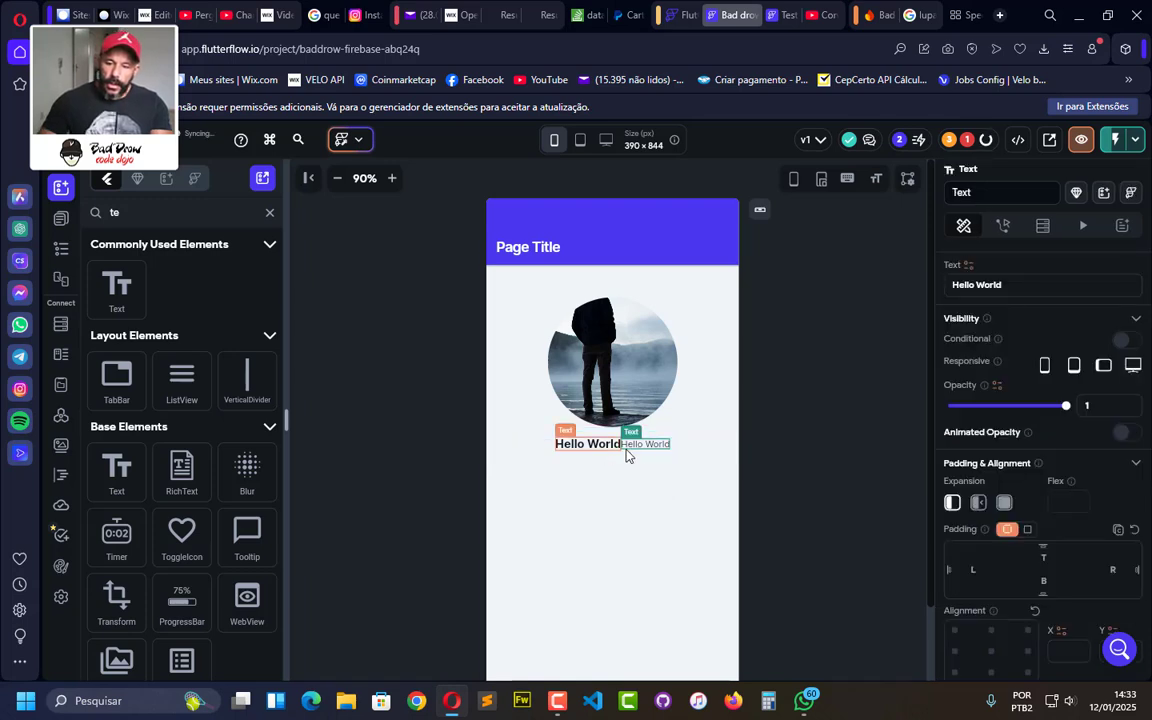
pyautogui.click(690, 448)
pyautogui.scroll(-3, 955, 526)
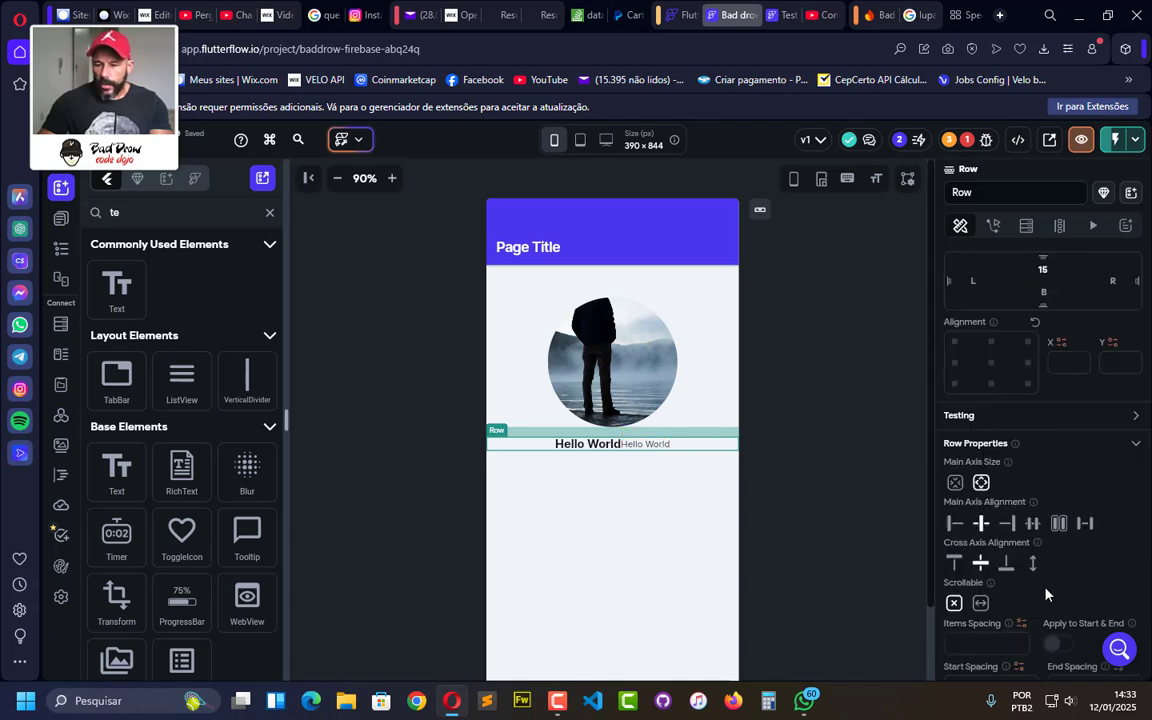
pyautogui.click(646, 446)
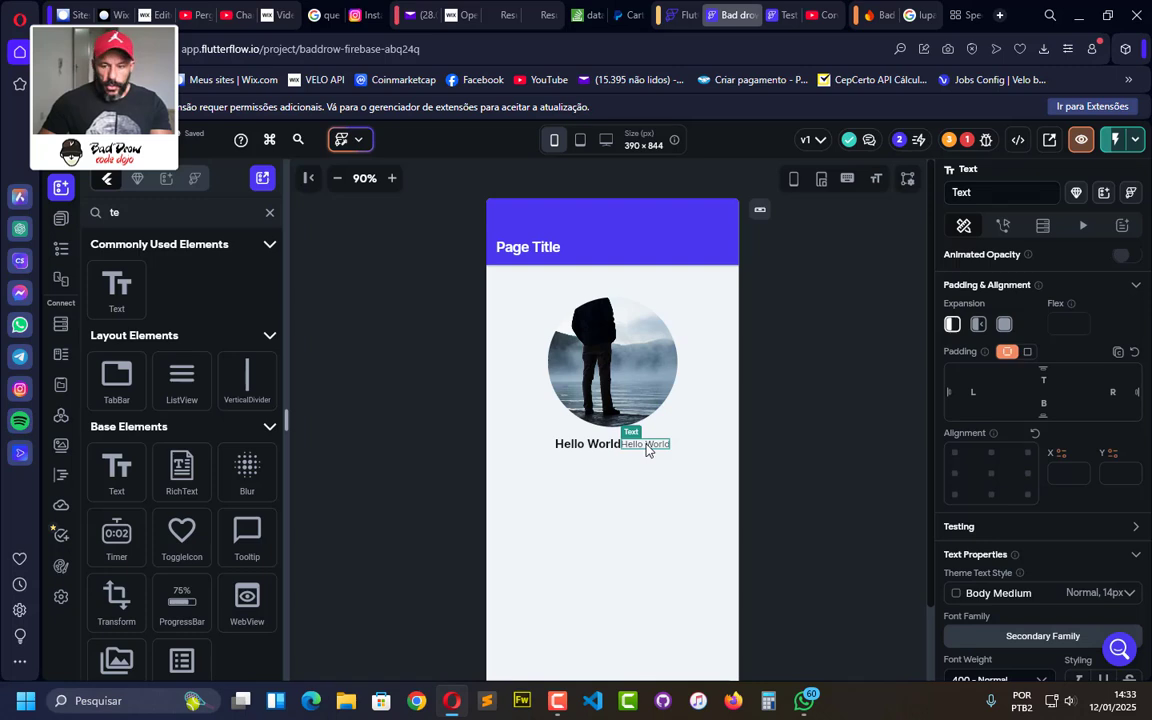
pyautogui.hotkey('ctrl', 'x')
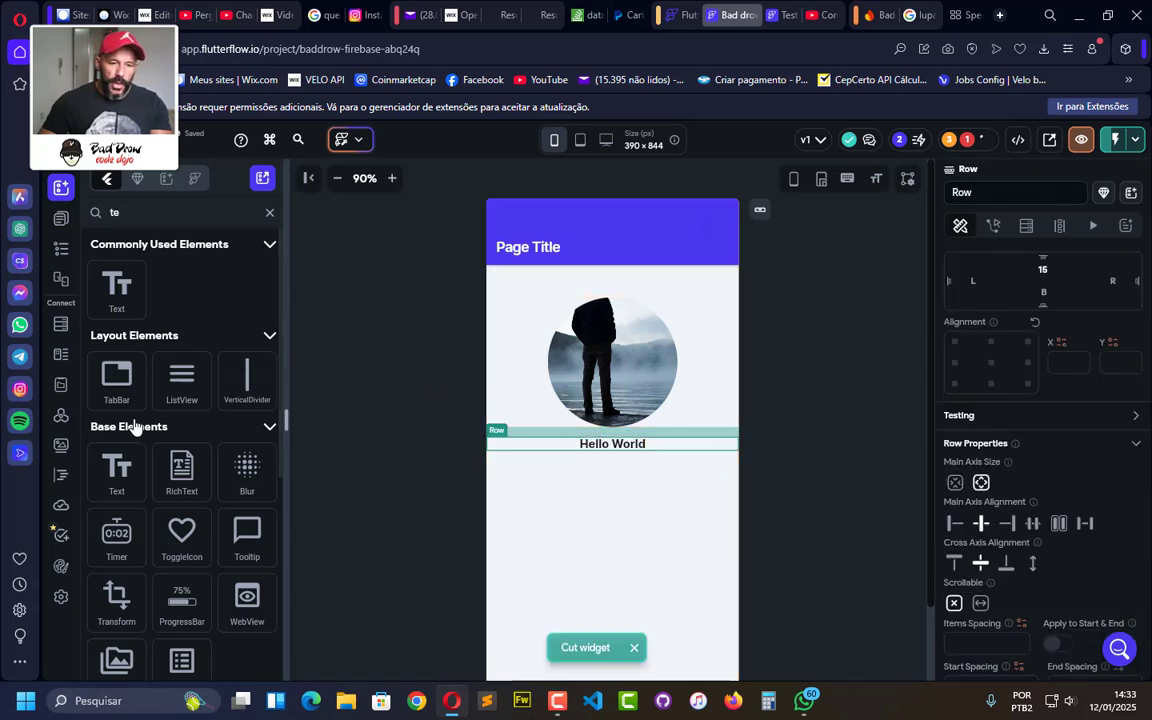
pyautogui.moveTo(130, 305); pyautogui.dragTo(598, 450)
pyautogui.press('Delete')
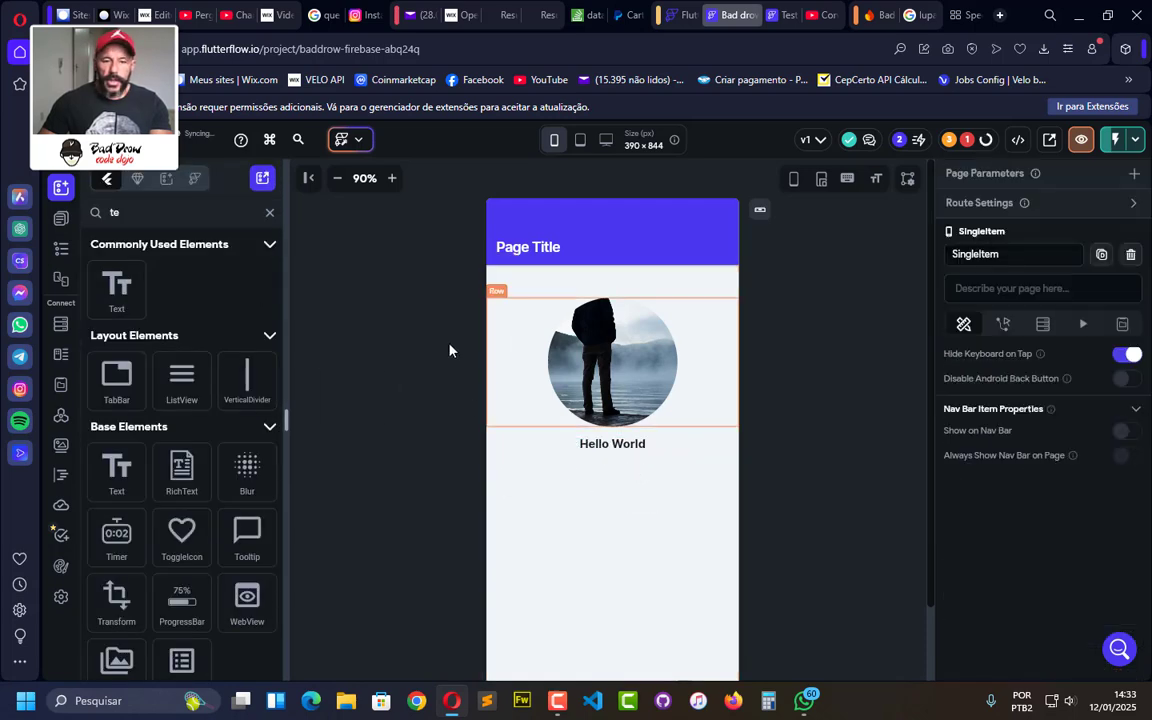
# Place a Column inside the row below the image and move the bold text into it
pyautogui.click(672, 452)
pyautogui.click(673, 447)
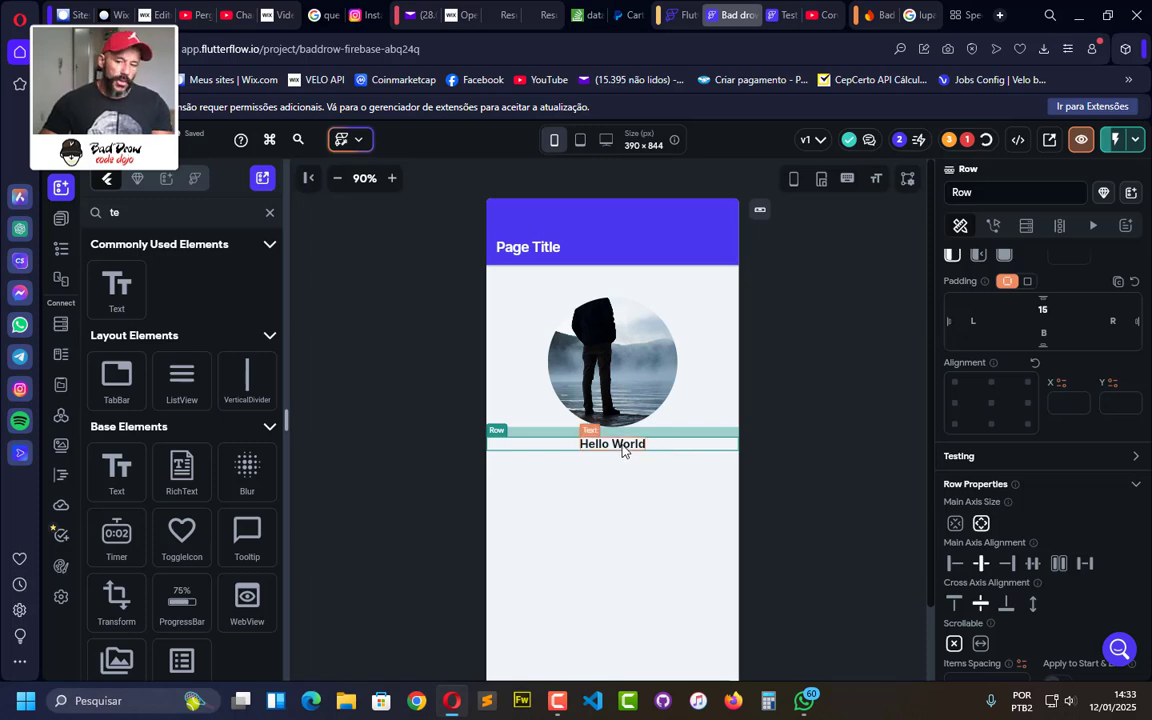
pyautogui.click(622, 449)
pyautogui.hotkey('ctrl', 'x')
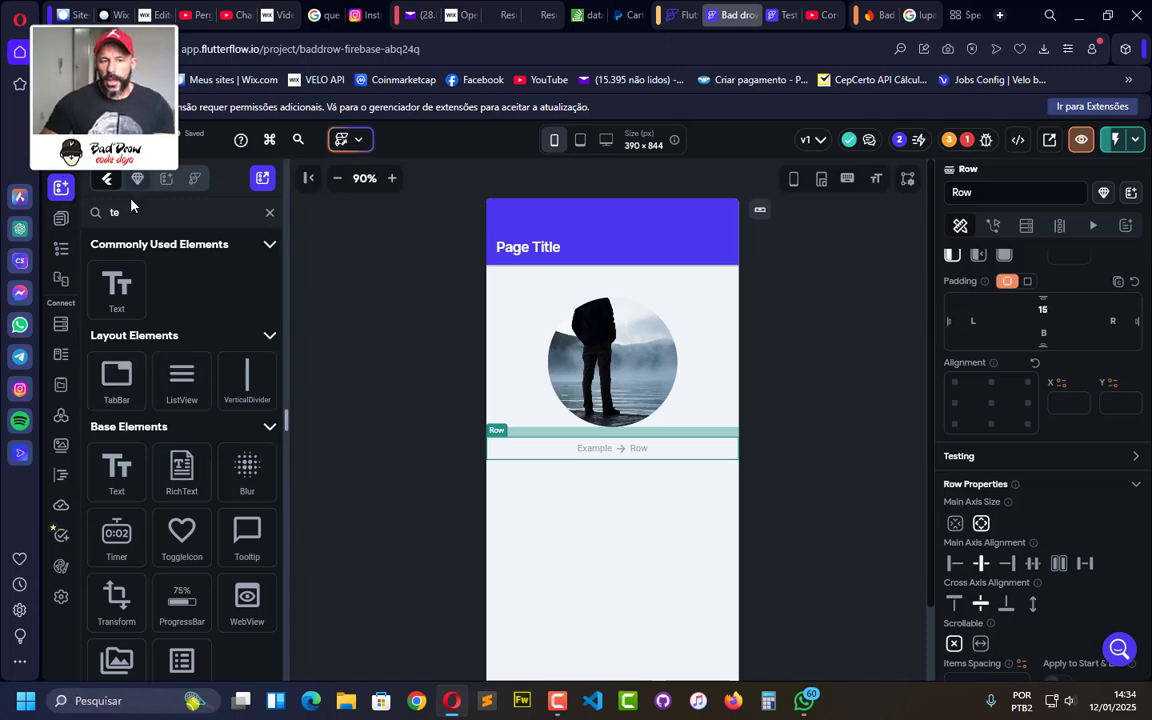
pyautogui.press('BackSpace')
pyautogui.press('BackSpace')
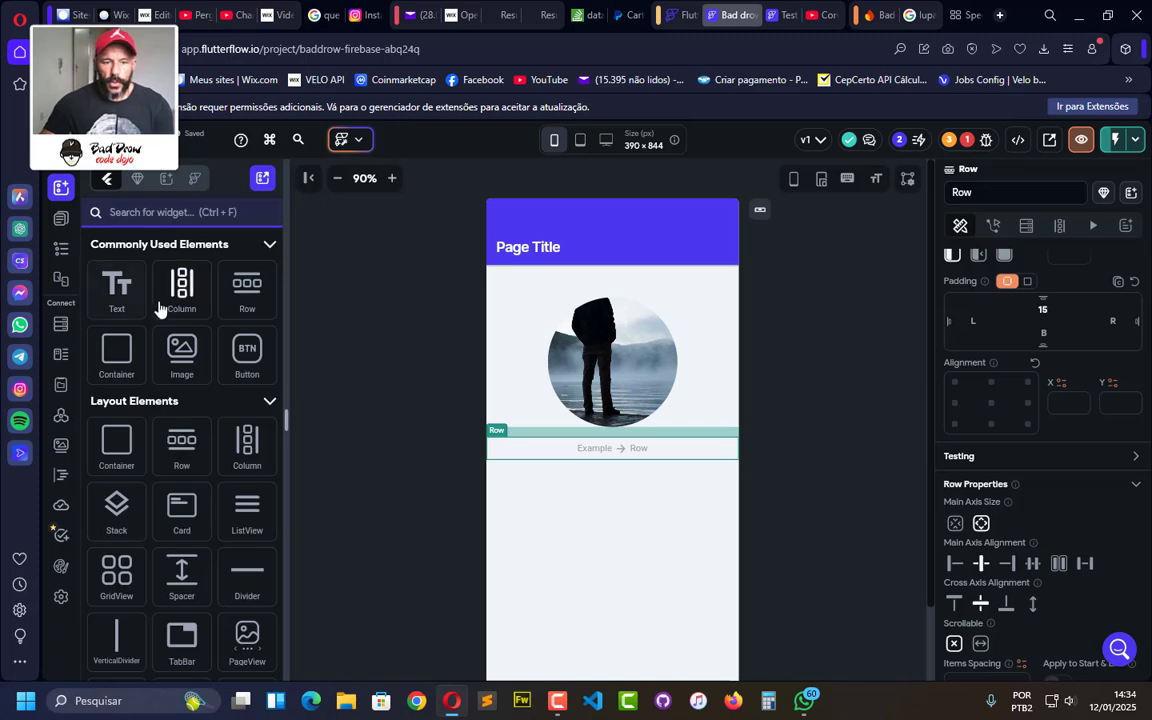
pyautogui.moveTo(165, 300); pyautogui.dragTo(650, 487)
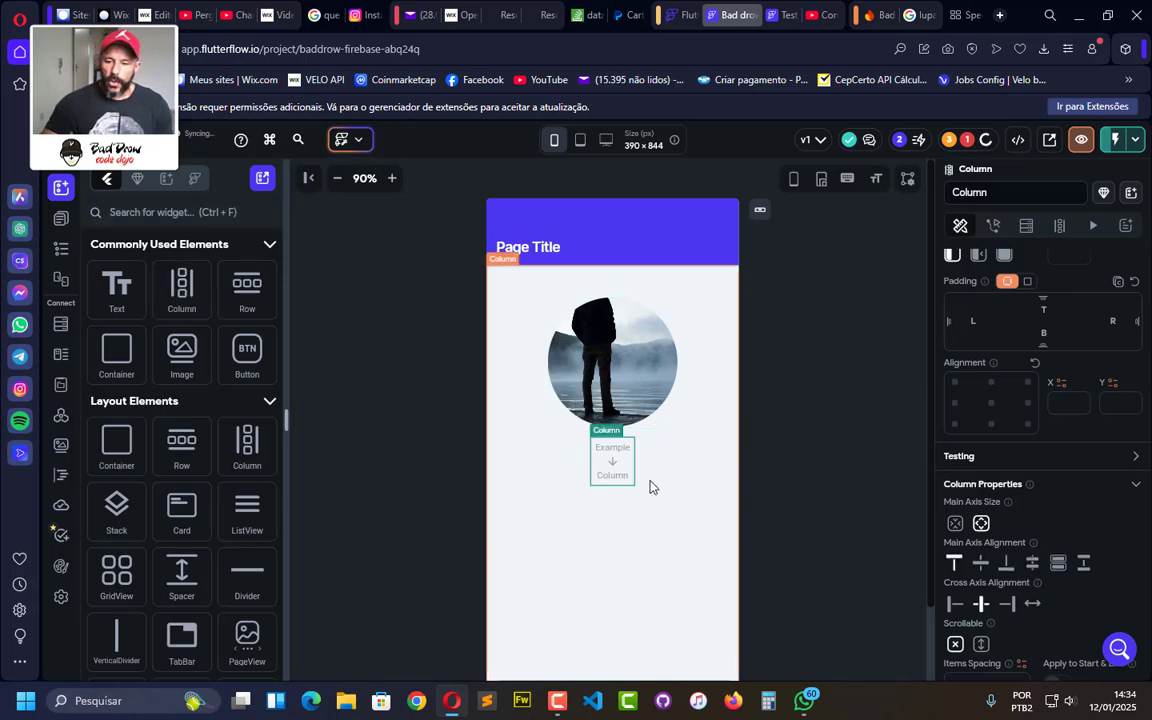
pyautogui.hotkey('ctrl', 'v')
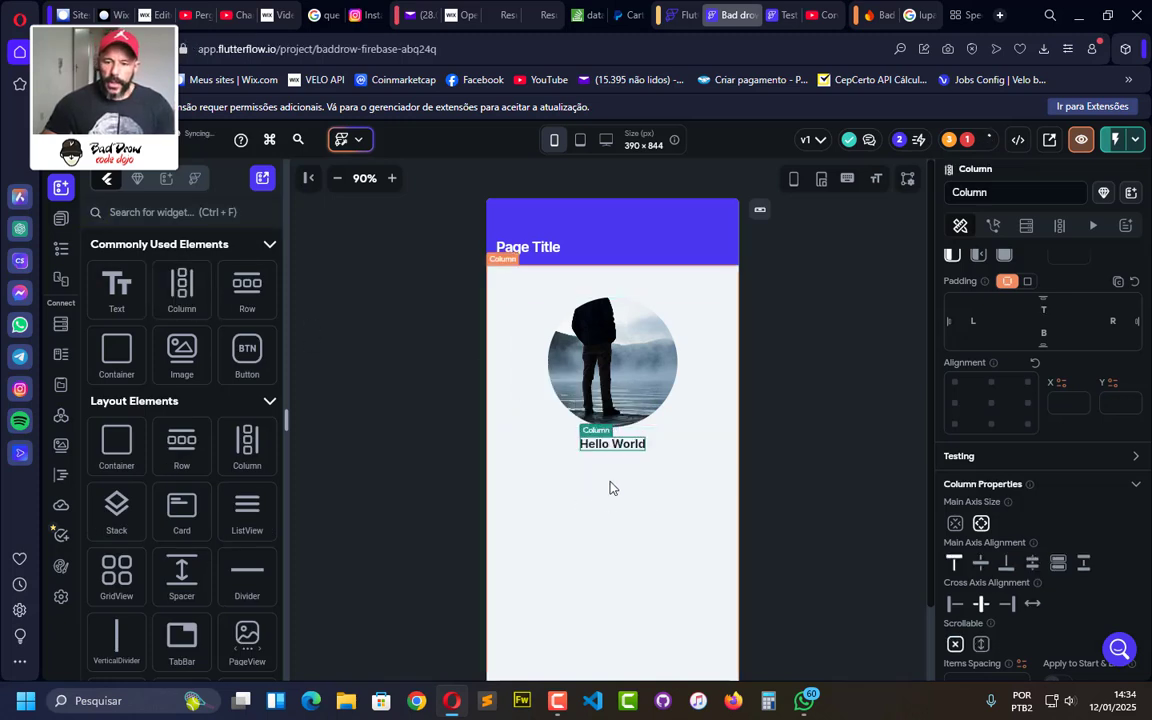
# Add a second Text widget beneath the bold text inside the column
pyautogui.moveTo(141, 284); pyautogui.dragTo(606, 460)
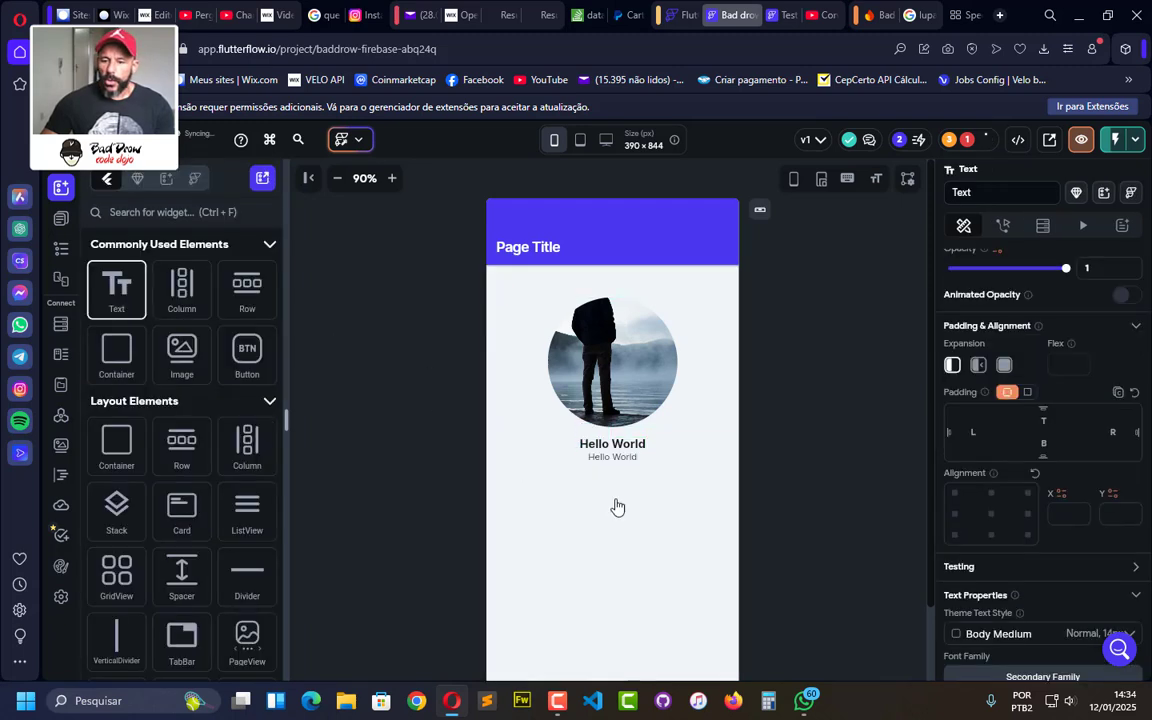
pyautogui.click(684, 483)
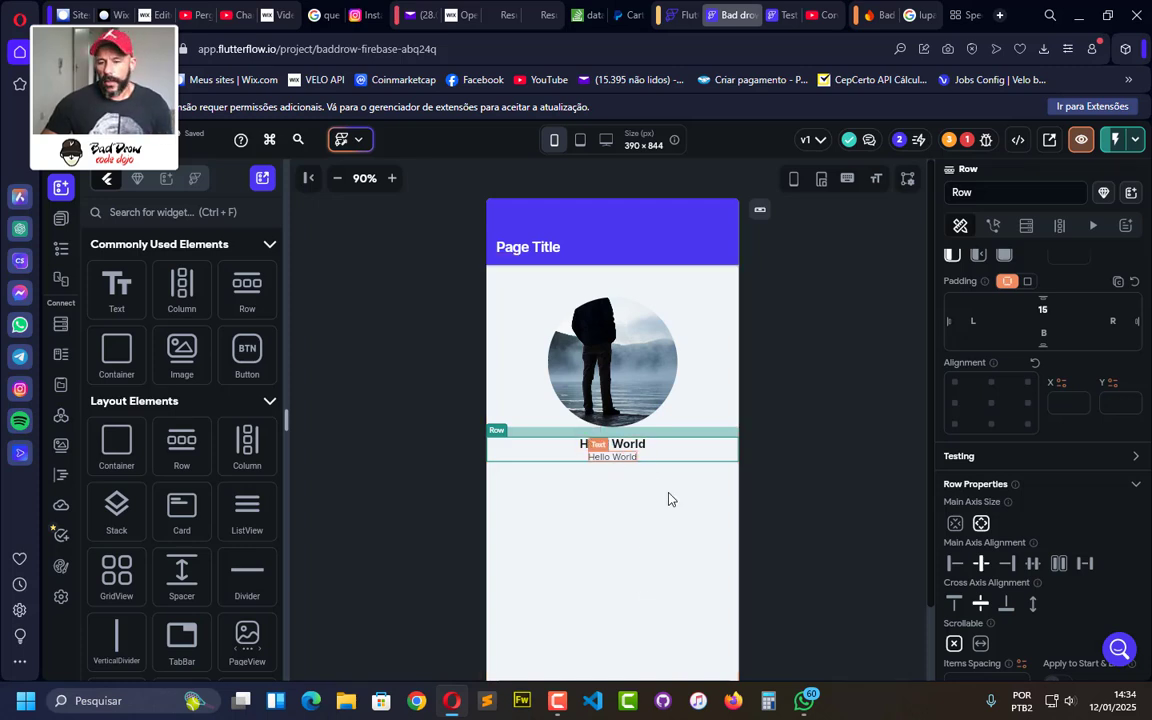
pyautogui.click(663, 581)
pyautogui.click(597, 349)
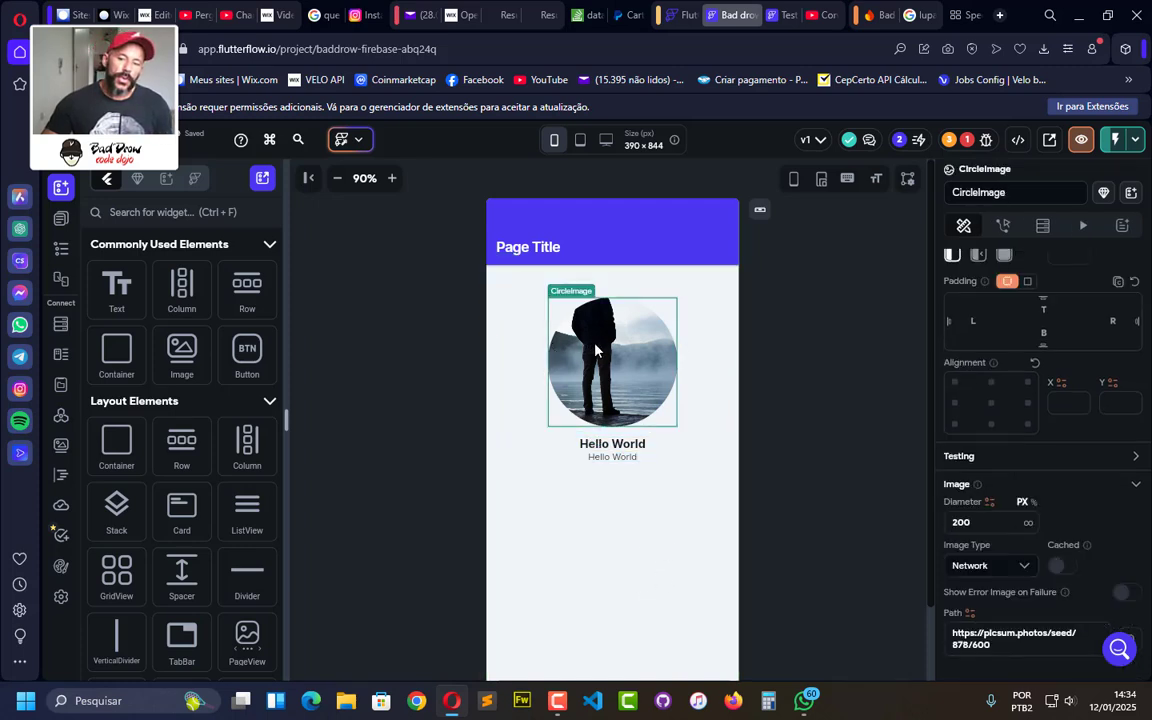
pyautogui.click(630, 447)
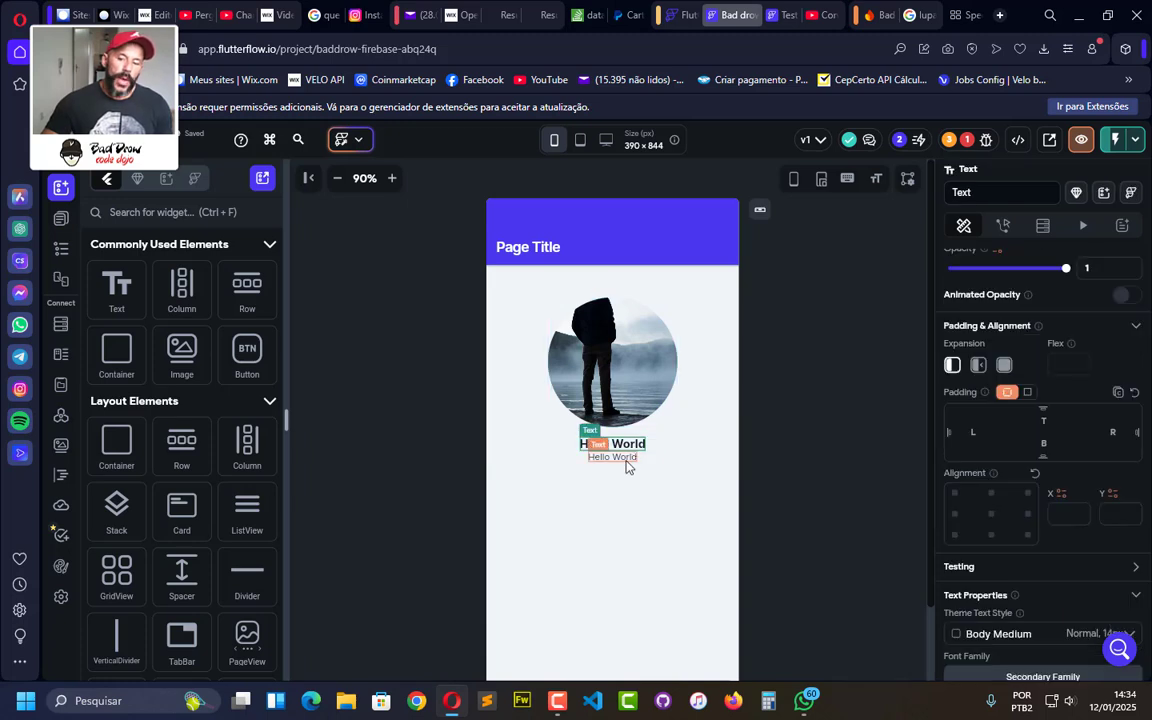
# Add an IconButton to the app bar, in front of the page title, as a back arrow
pyautogui.click(528, 247)
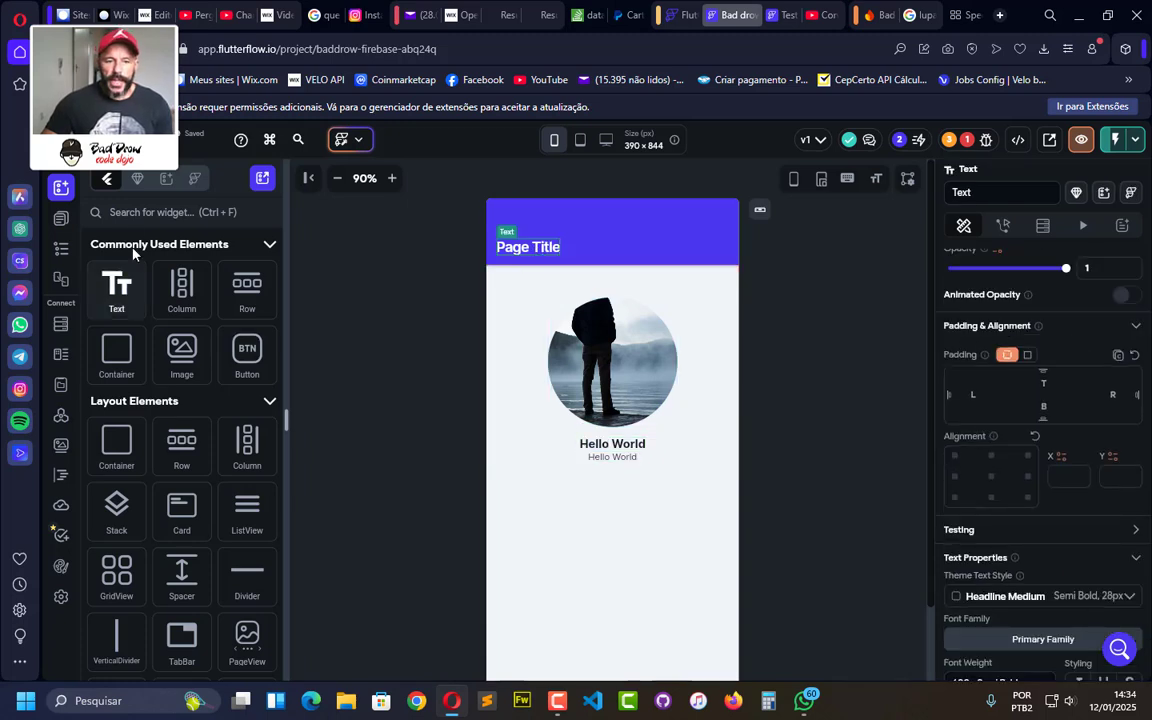
pyautogui.click(153, 209)
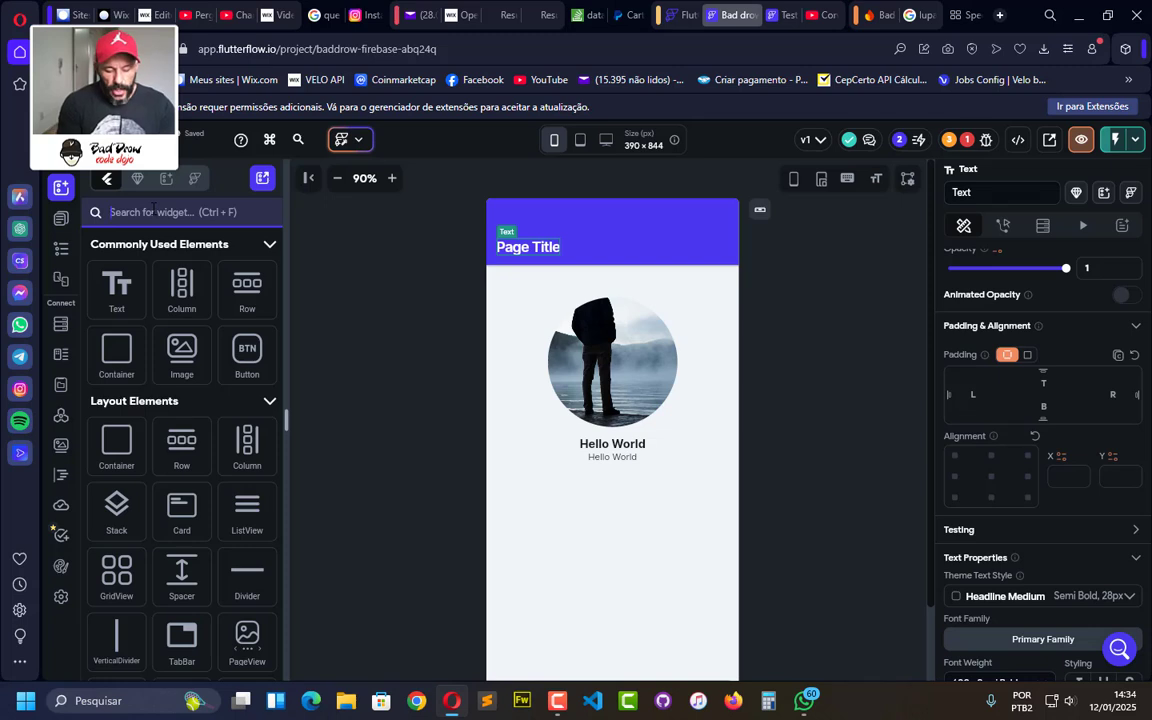
pyautogui.write('icon')
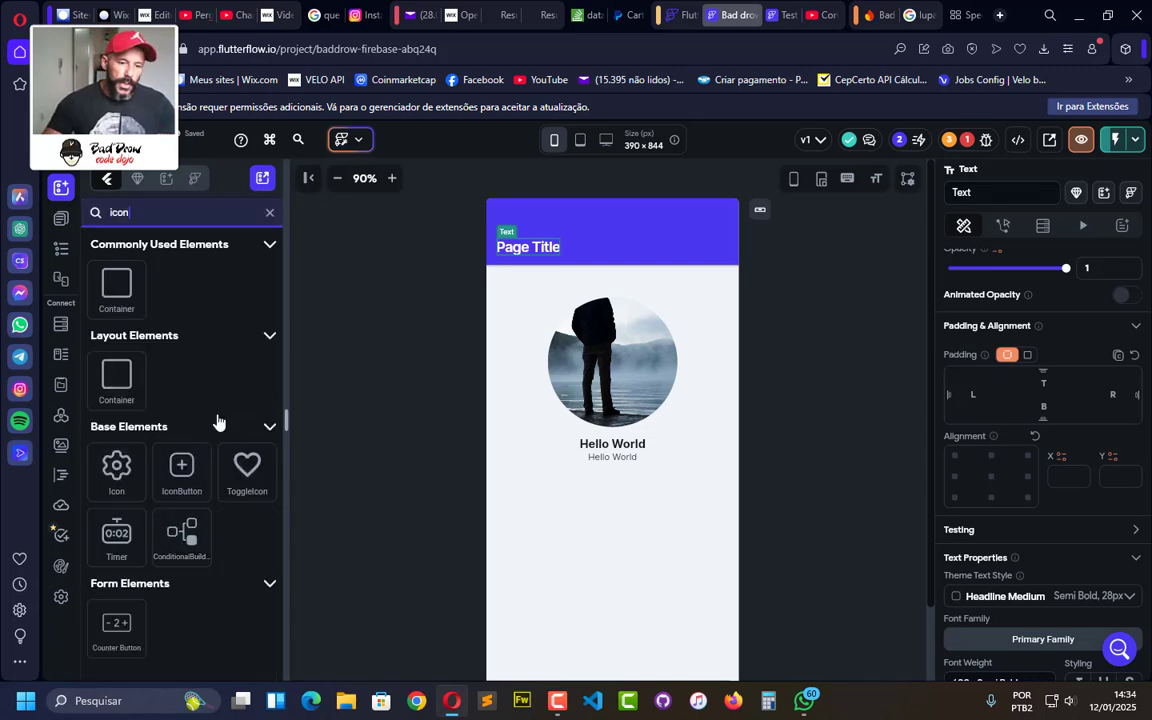
pyautogui.moveTo(182, 470); pyautogui.dragTo(504, 262)
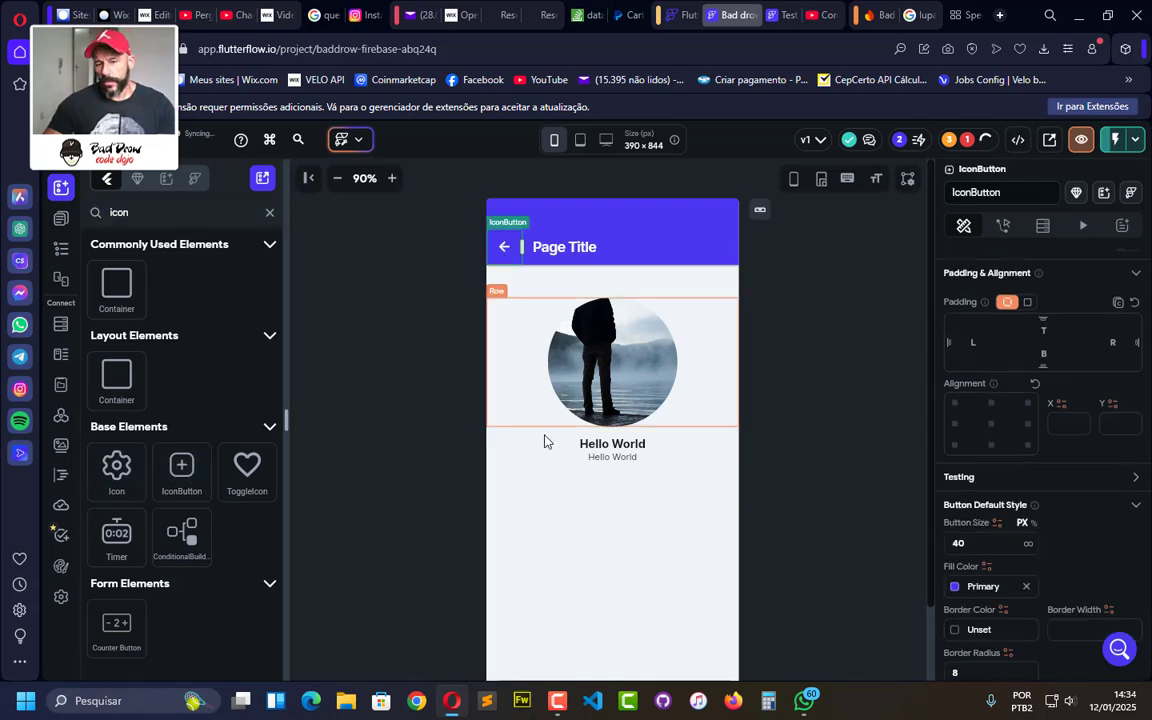
pyautogui.click(550, 465)
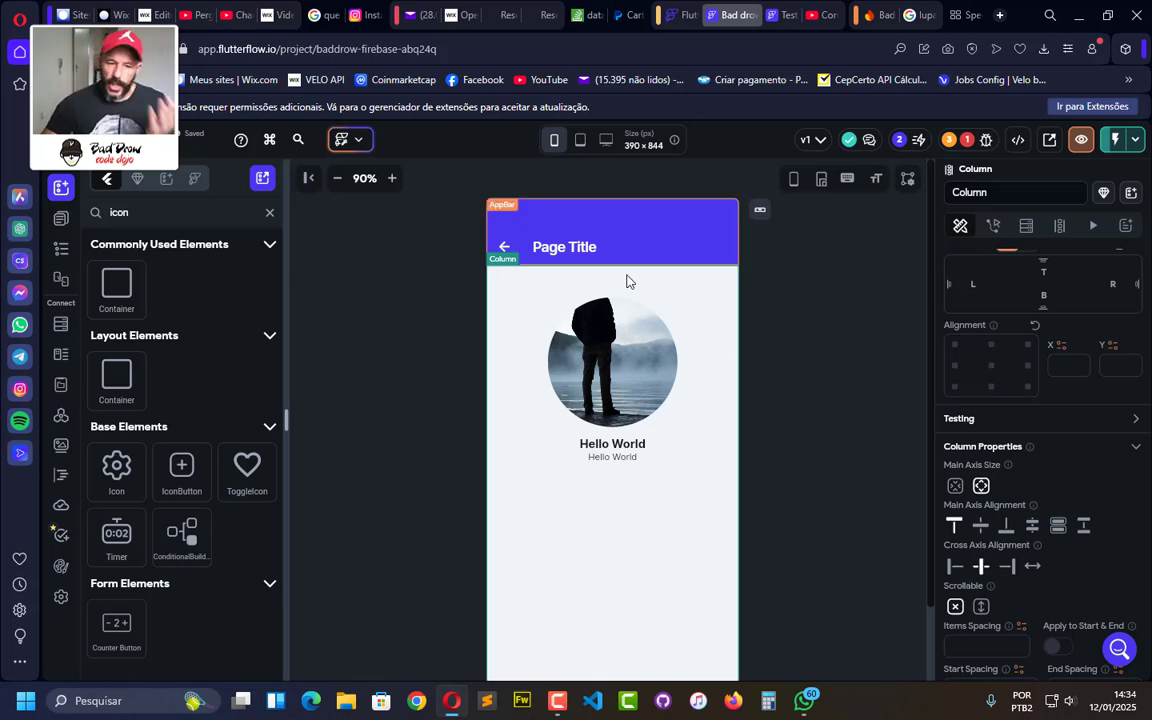
# On the HomePage, set the On Tap action of the person row in the list to Navigate To SingleItem
pyautogui.click(61, 218)
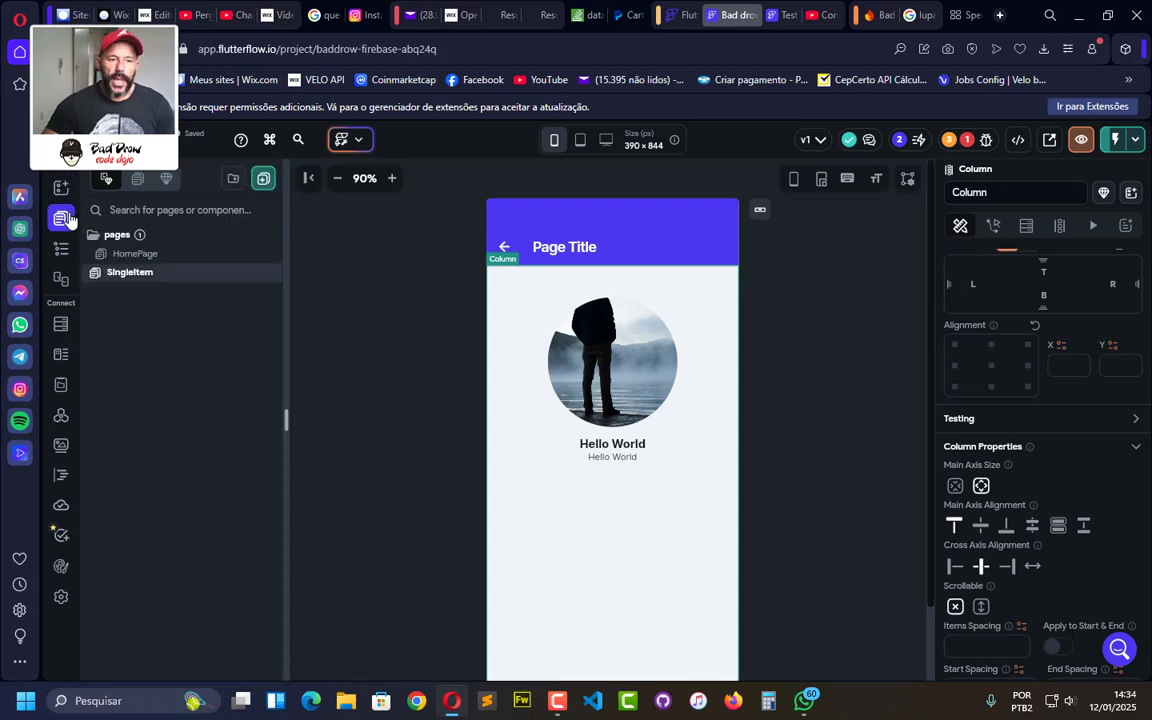
pyautogui.click(150, 253)
pyautogui.click(694, 339)
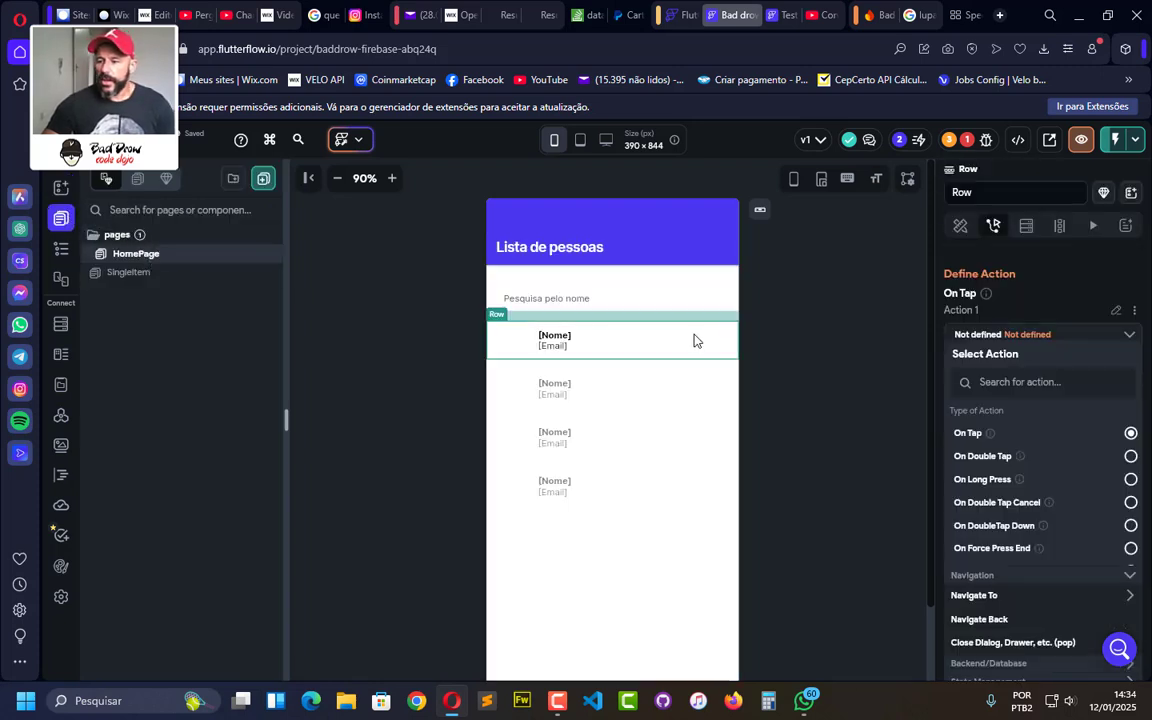
pyautogui.scroll(-2, 1060, 470)
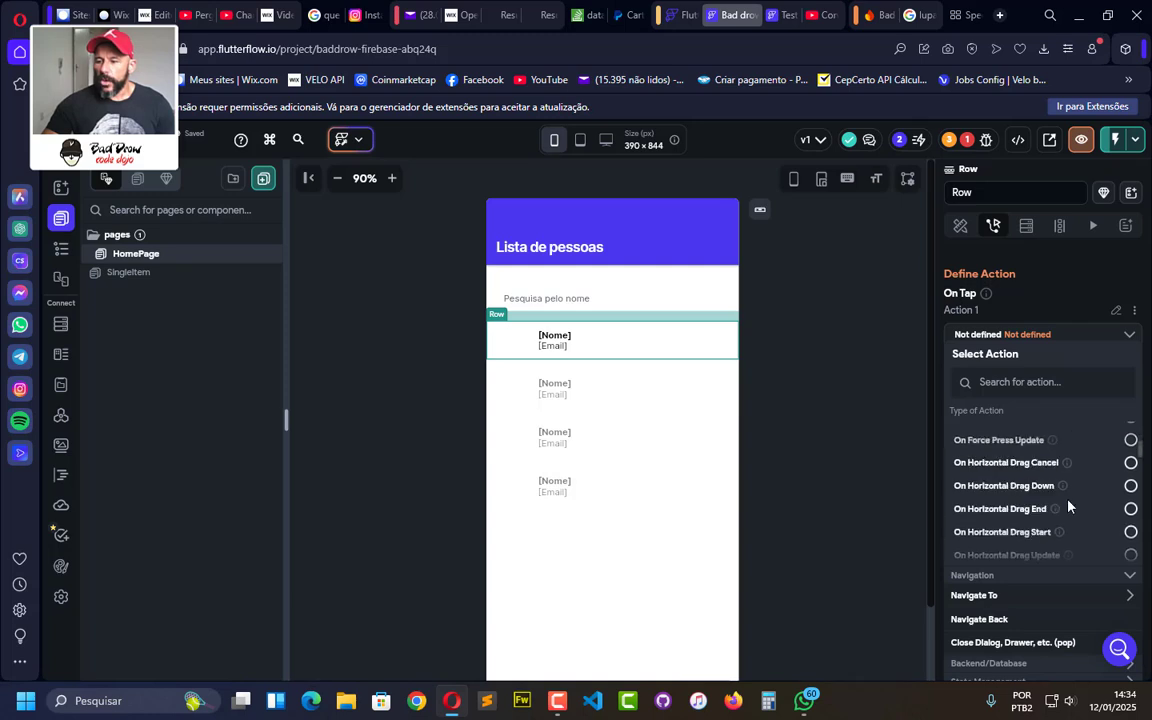
pyautogui.click(1026, 597)
pyautogui.scroll(-3, 1037, 557)
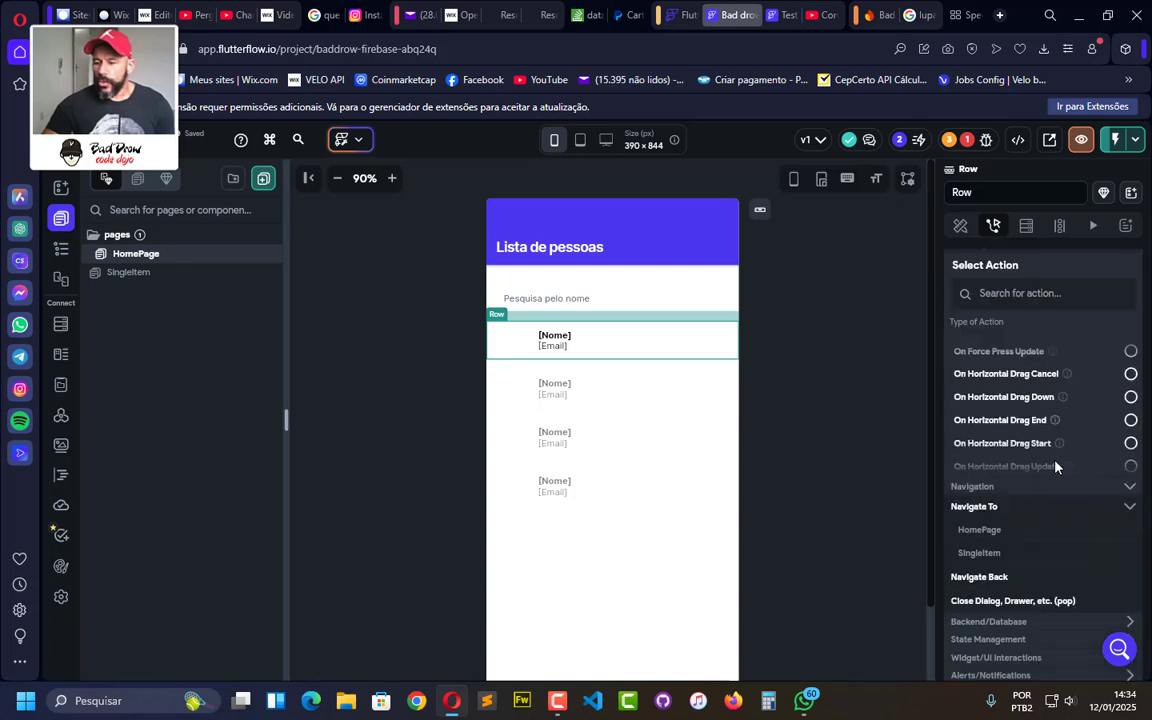
pyautogui.click(993, 553)
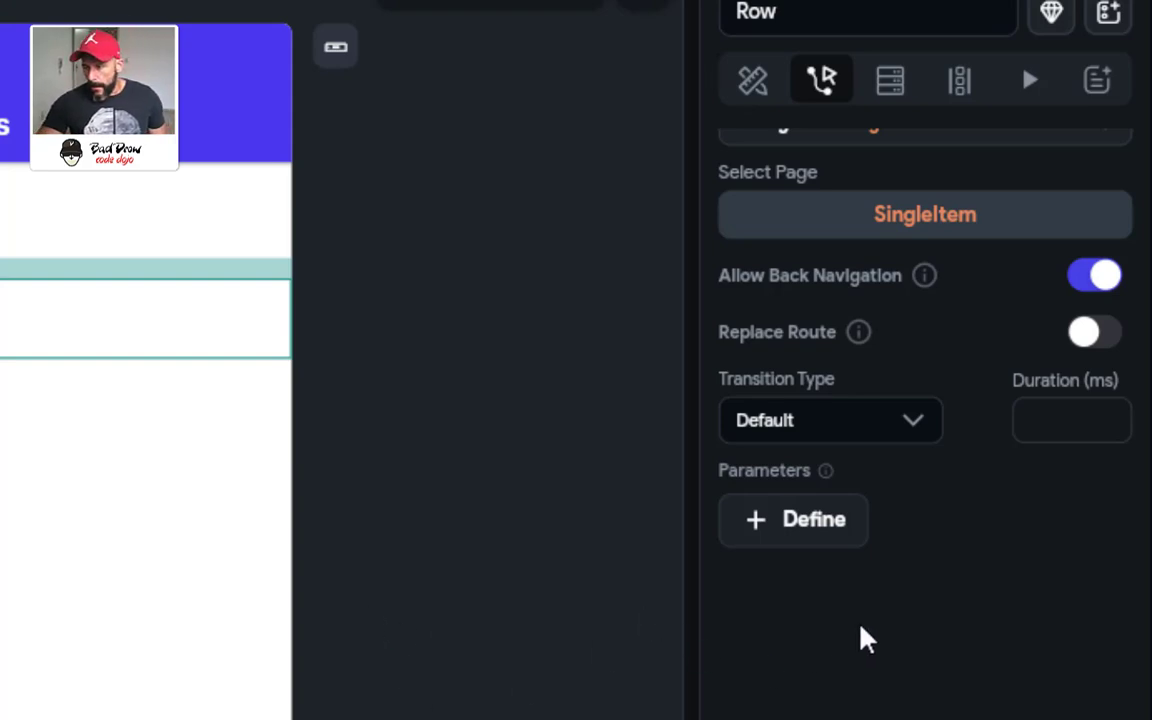
# Add a page parameter named itemUsuarios to the SingleItem page
pyautogui.scroll(4, 1041, 545)
pyautogui.scroll(-5, 977, 604)
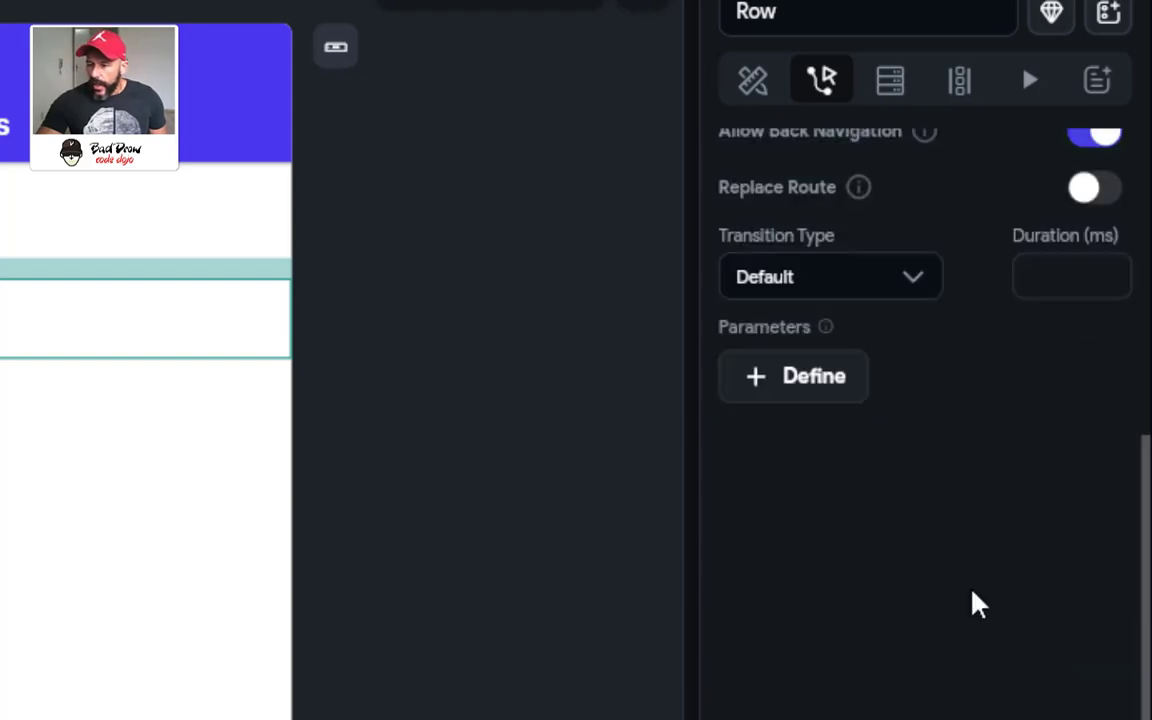
pyautogui.scroll(4, 900, 430)
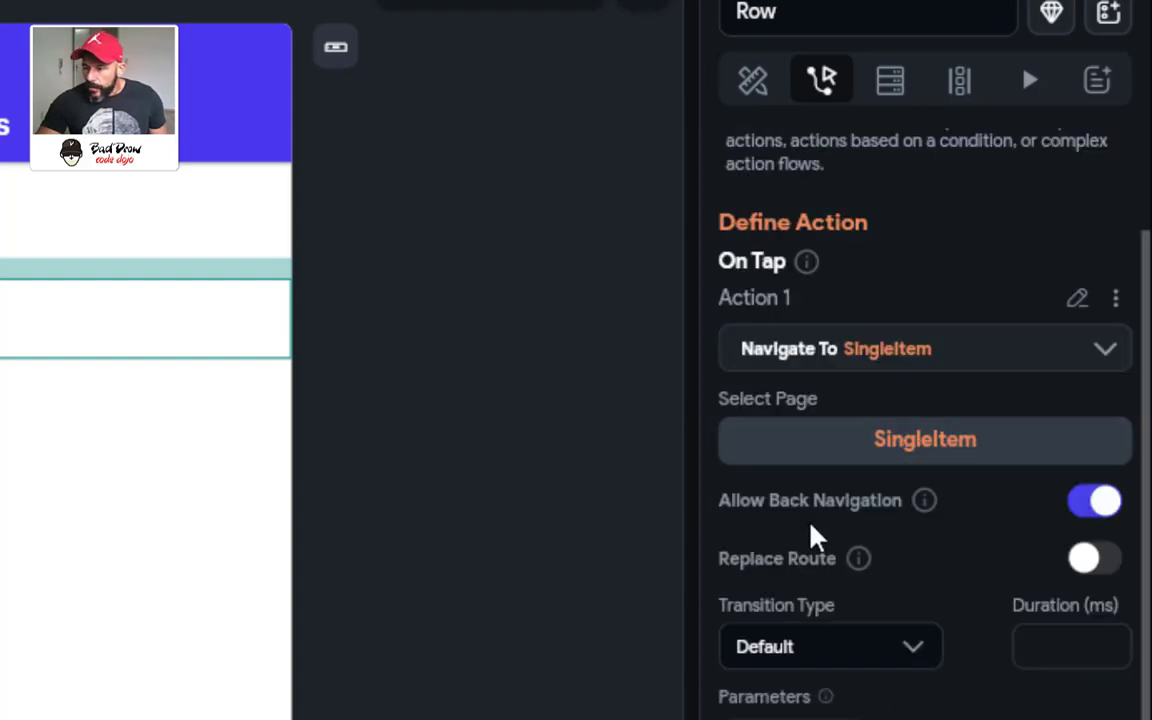
pyautogui.scroll(-3, 800, 500)
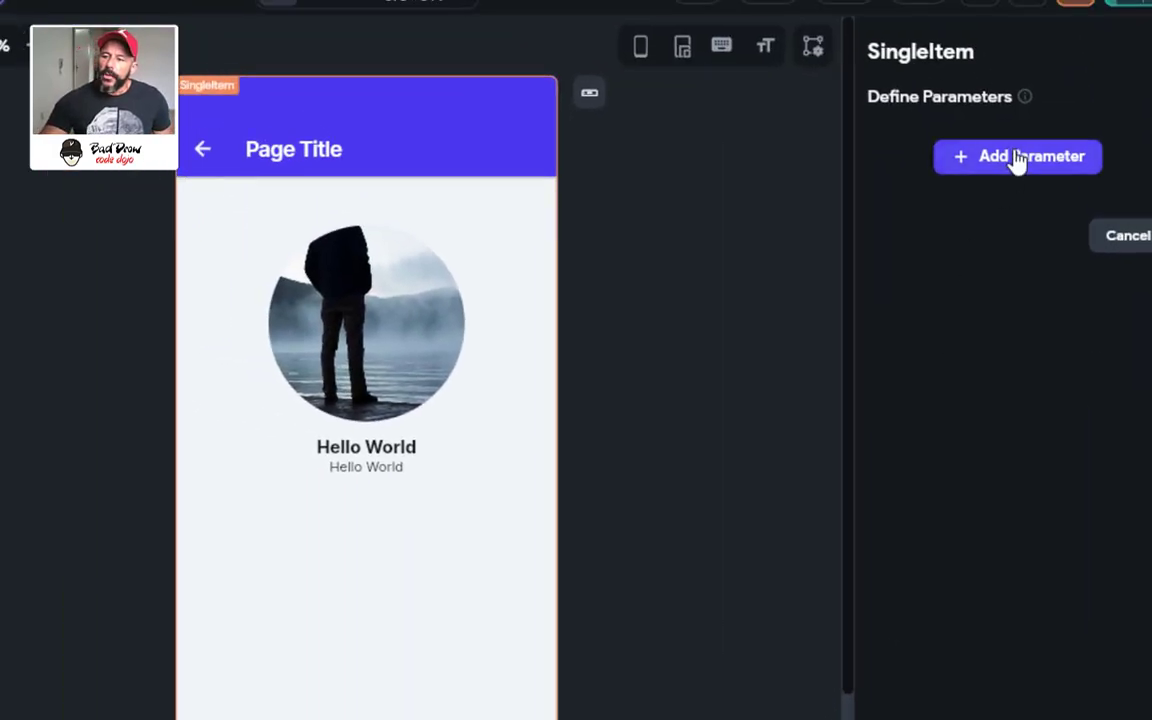
pyautogui.click(1018, 159)
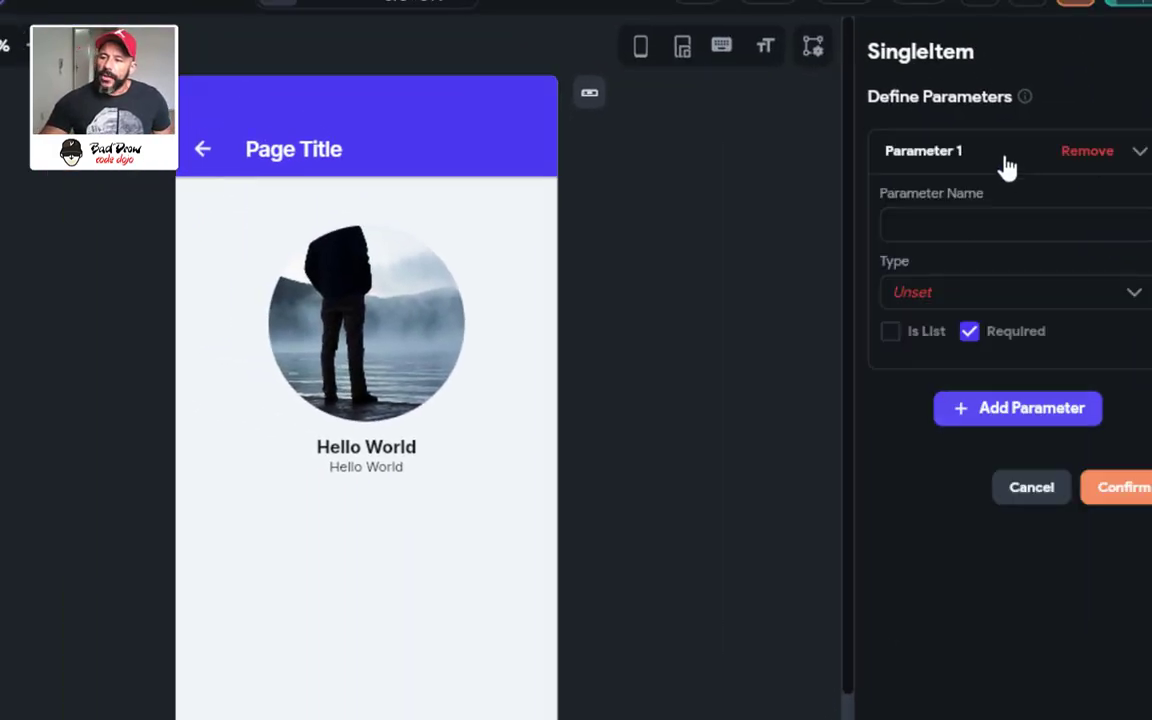
pyautogui.click(952, 226)
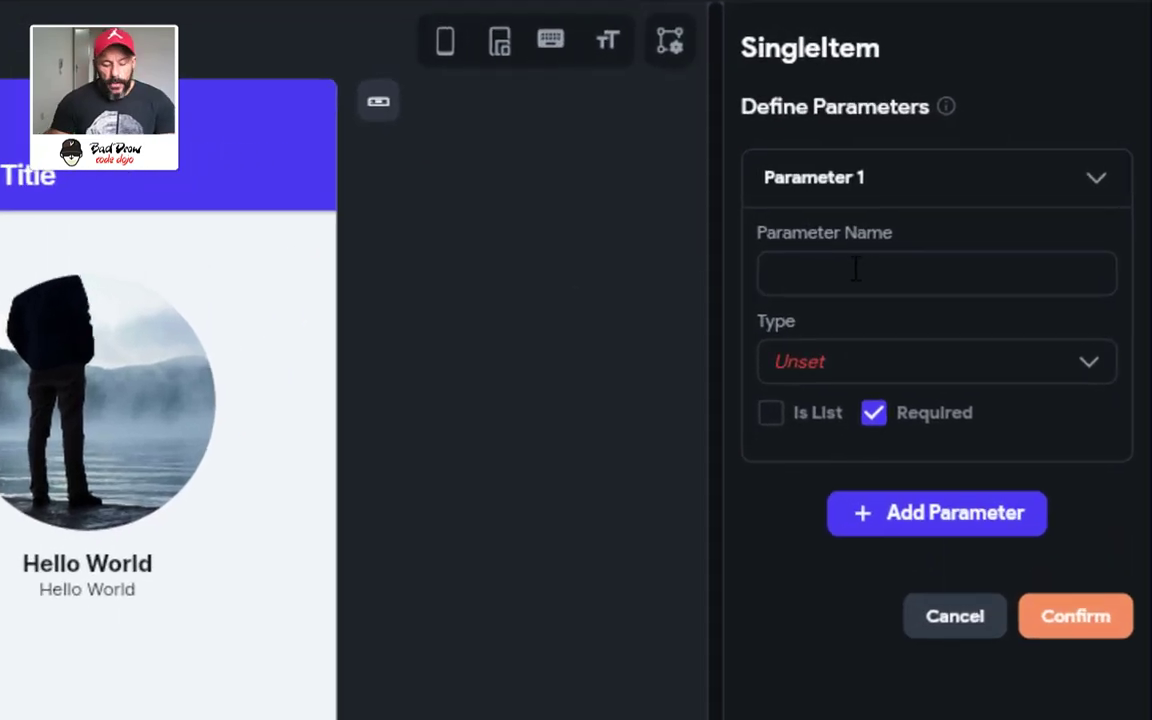
pyautogui.write('Item')
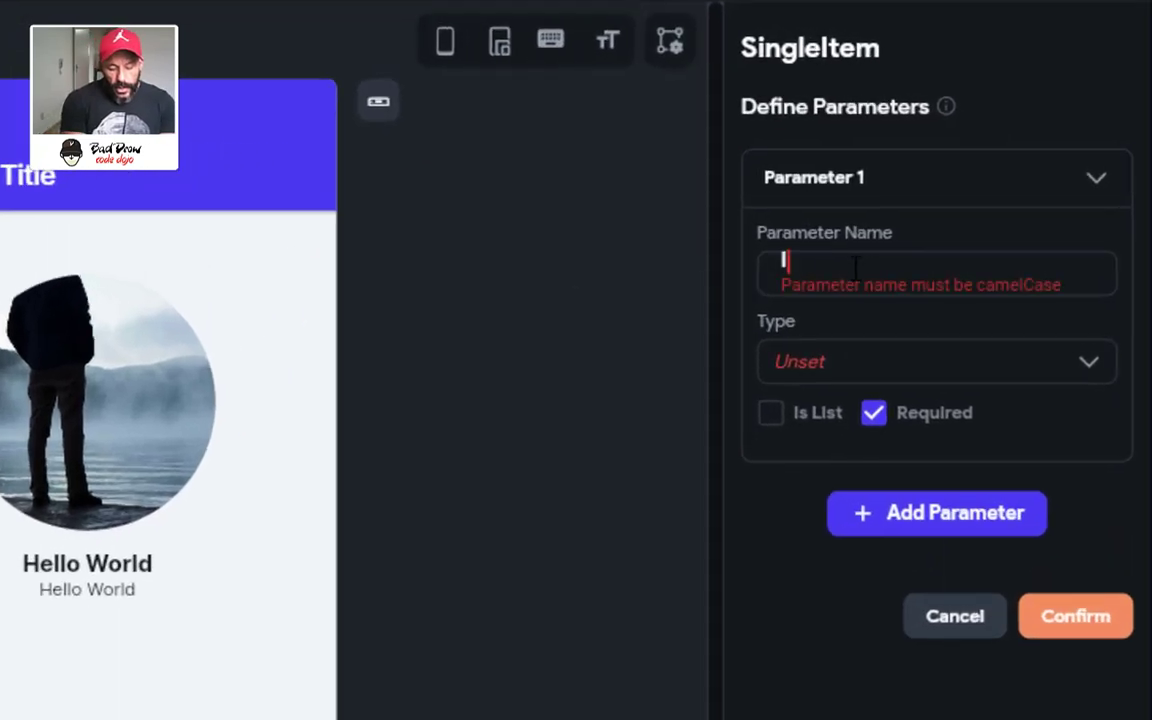
pyautogui.press('BackSpace')
pyautogui.press('BackSpace')
pyautogui.press('BackSpace')
pyautogui.press('BackSpace')
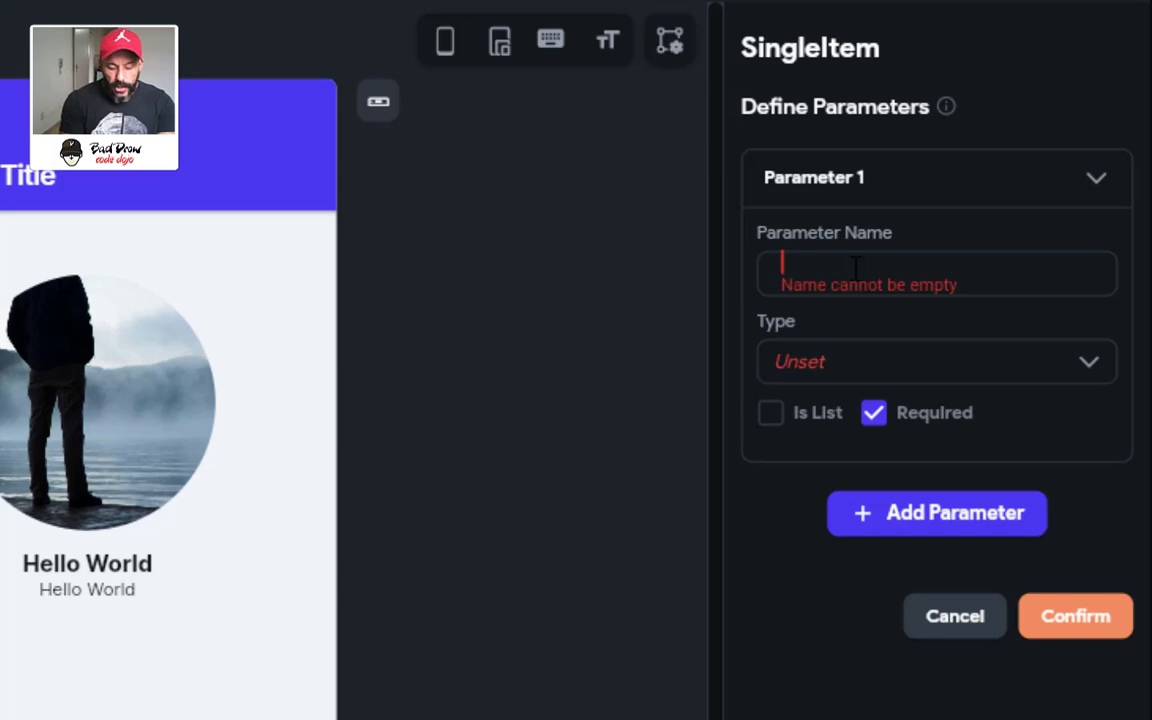
pyautogui.write('it')
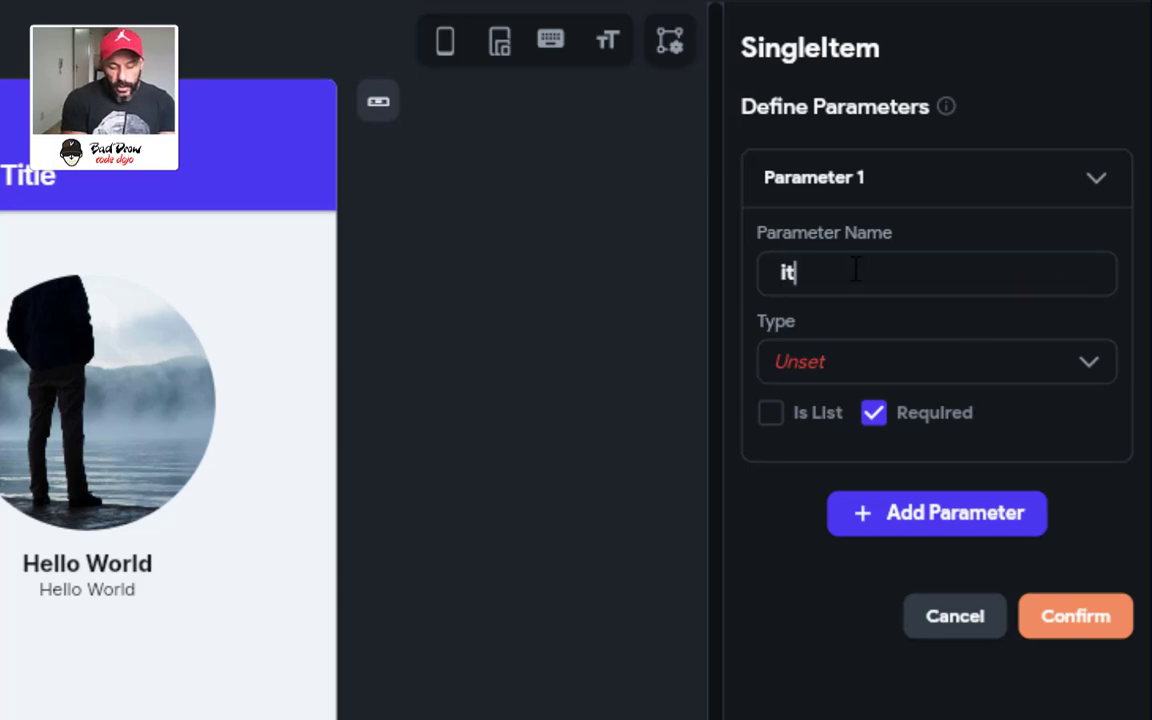
pyautogui.write('emUsuarios')
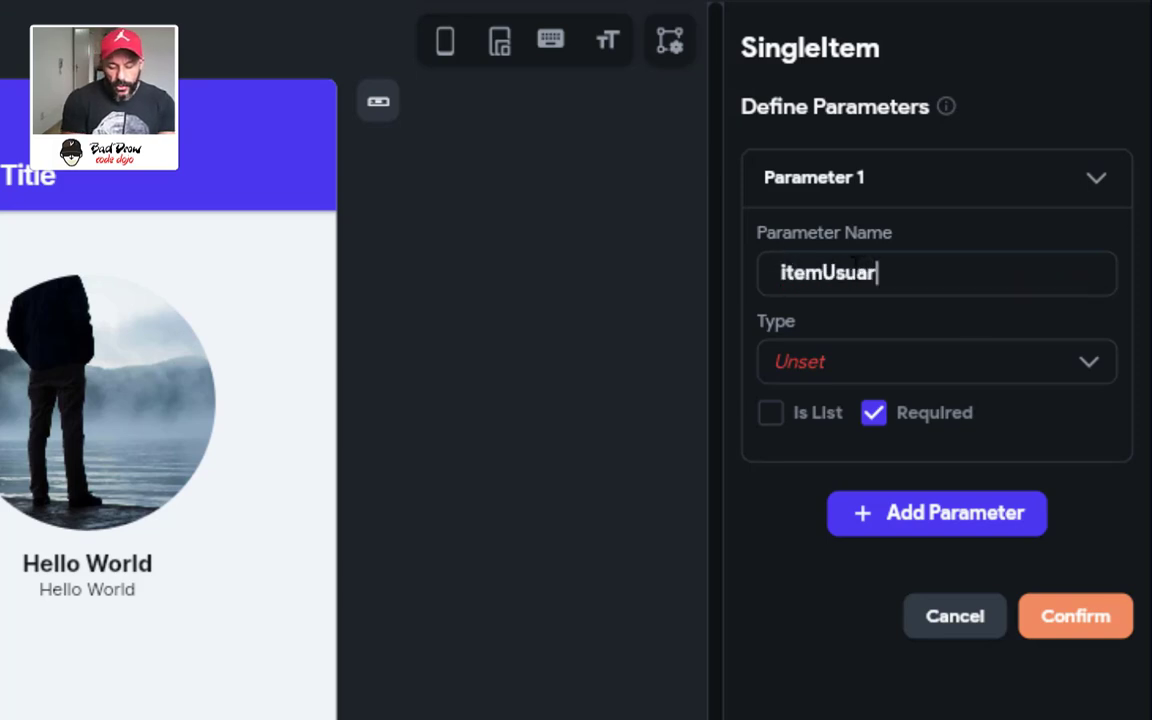
# Try item_usuarios as the parameter name and restore the camelCase spelling itemUsuarios
pyautogui.press('Left')
pyautogui.press('Left')
pyautogui.press('Left')
pyautogui.press('Left')
pyautogui.press('Left')
pyautogui.press('Left')
pyautogui.press('Left')
pyautogui.press('Left')
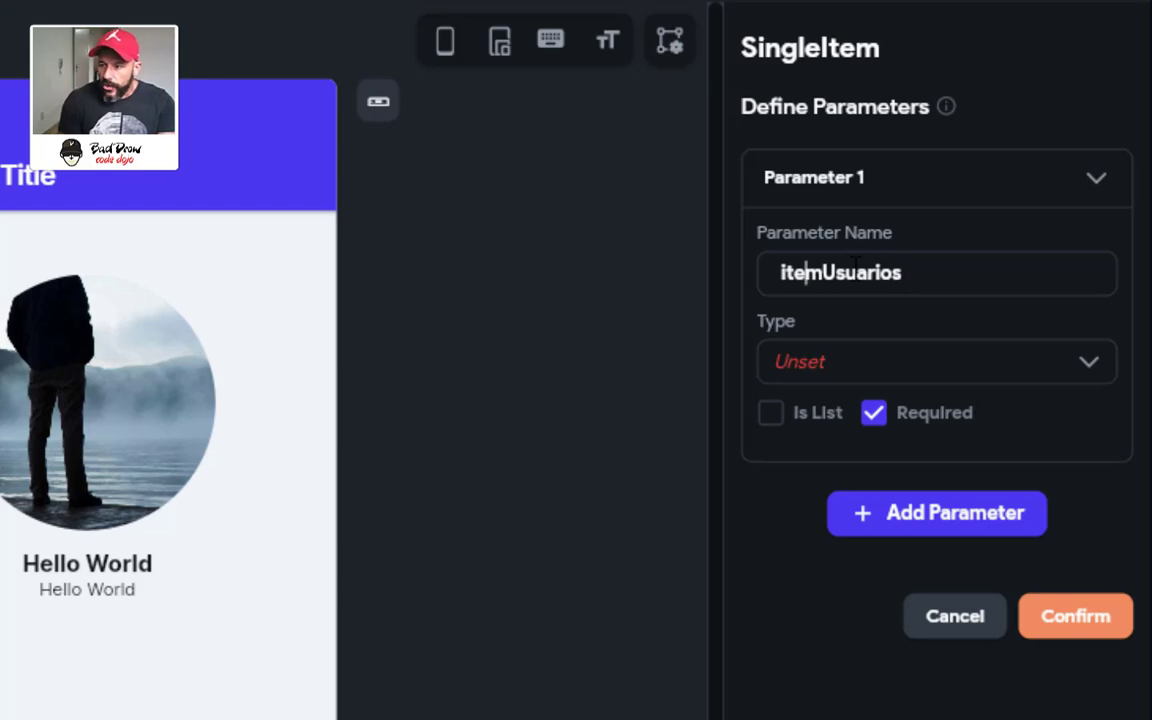
pyautogui.press('Delete')
pyautogui.write('_u')
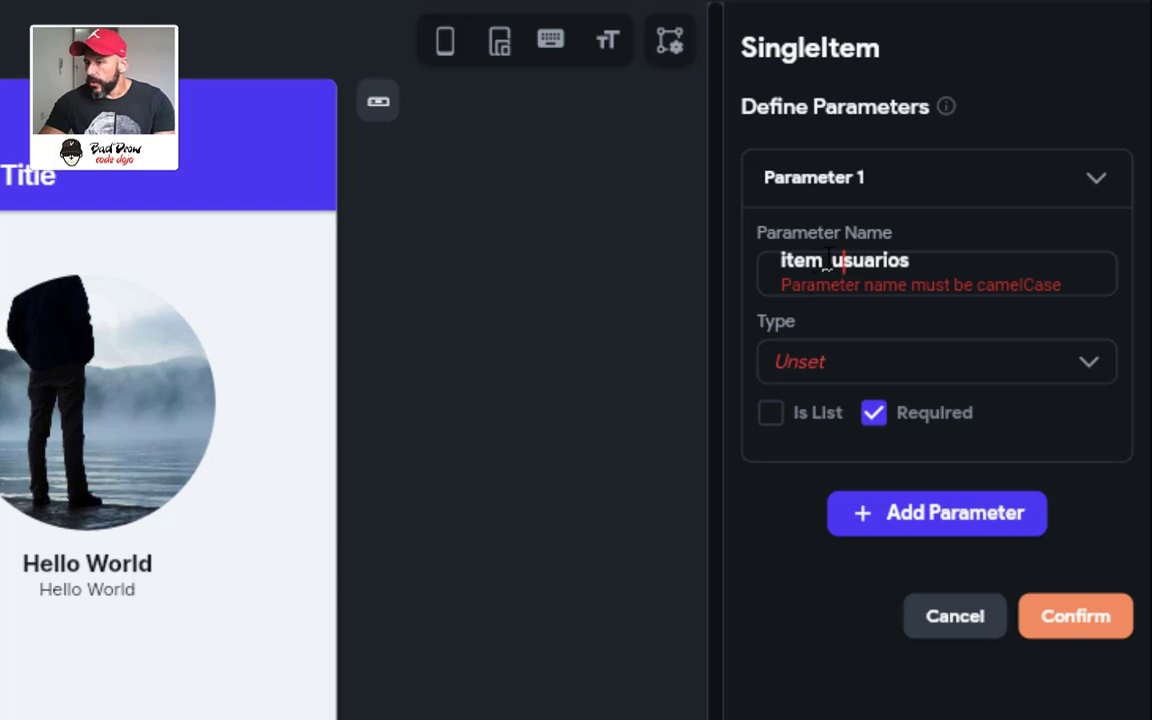
pyautogui.press('BackSpace')
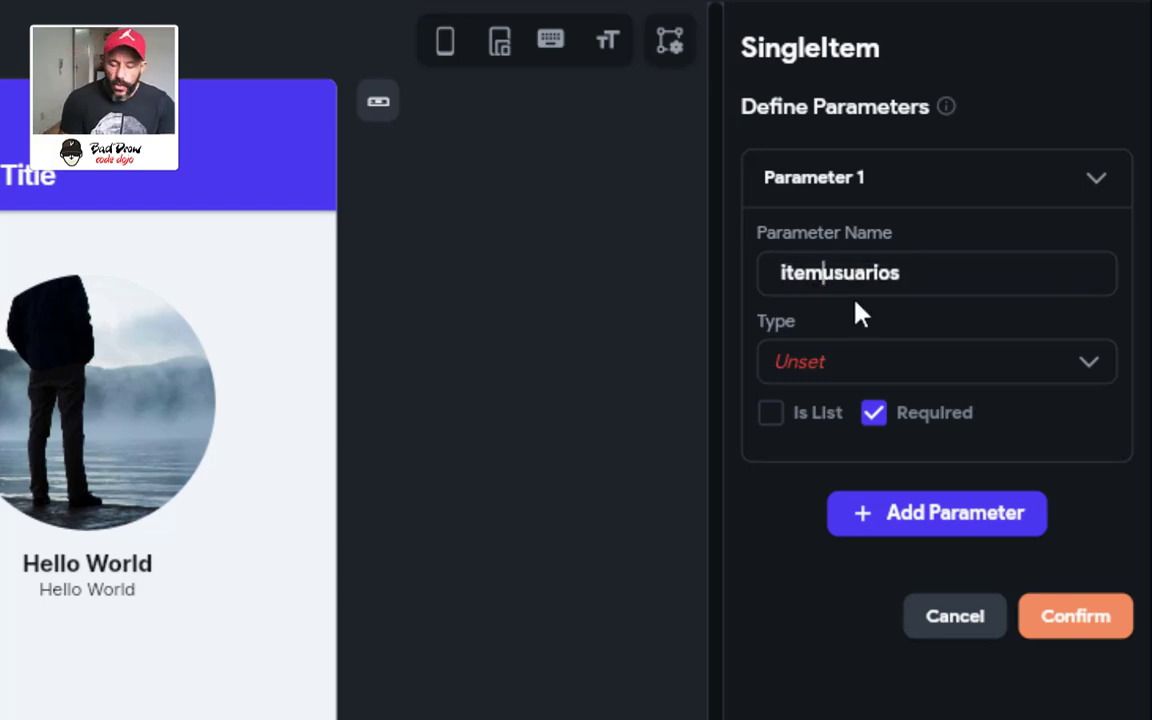
pyautogui.press('Delete')
pyautogui.write('U')
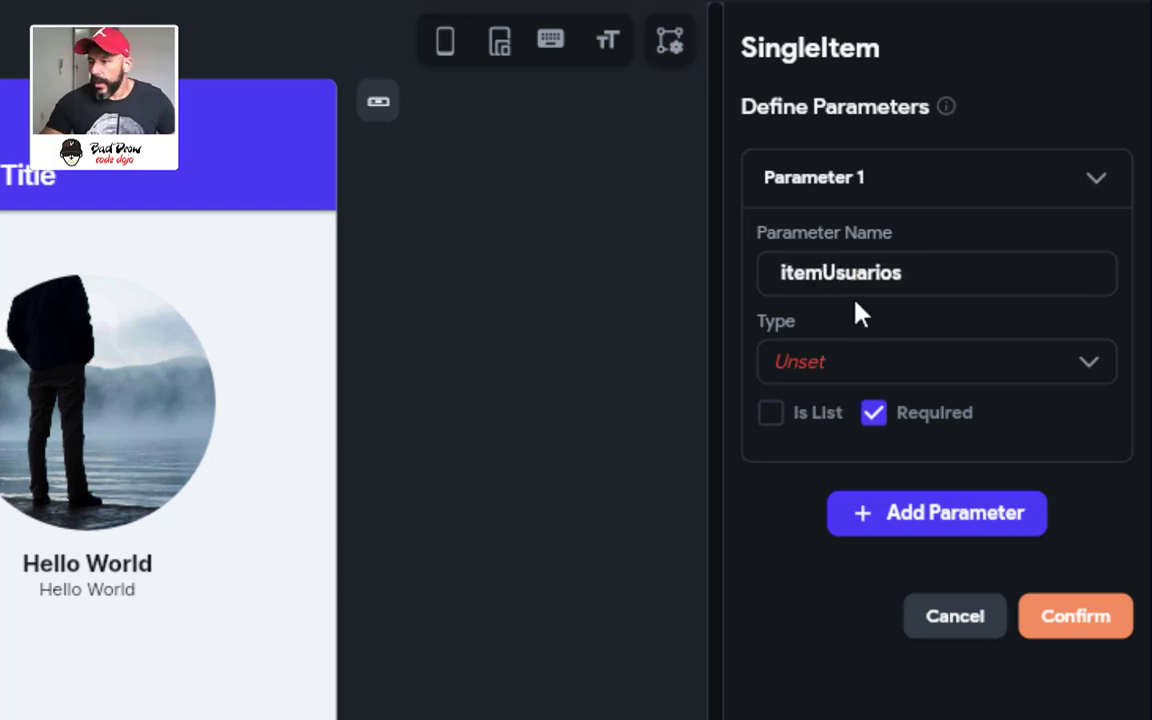
# Set the itemUsuarios parameter's type to DocumentReference with the Usuarios collection and confirm the parameter definition
pyautogui.click(882, 360)
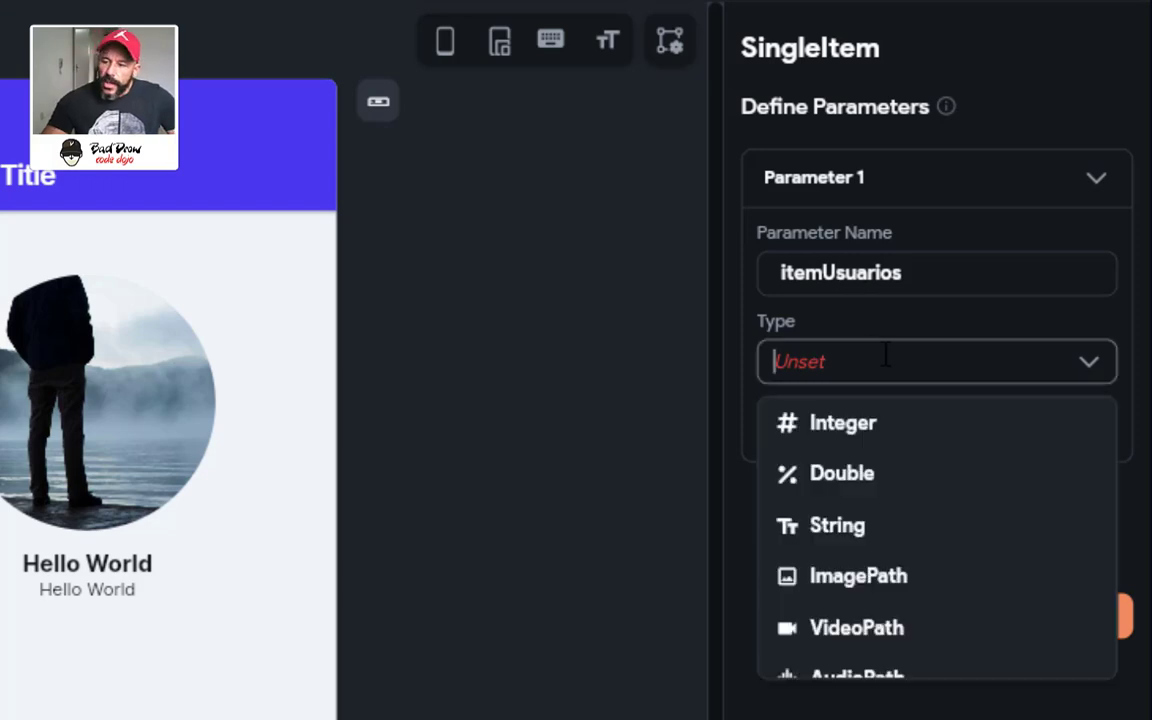
pyautogui.click(886, 530)
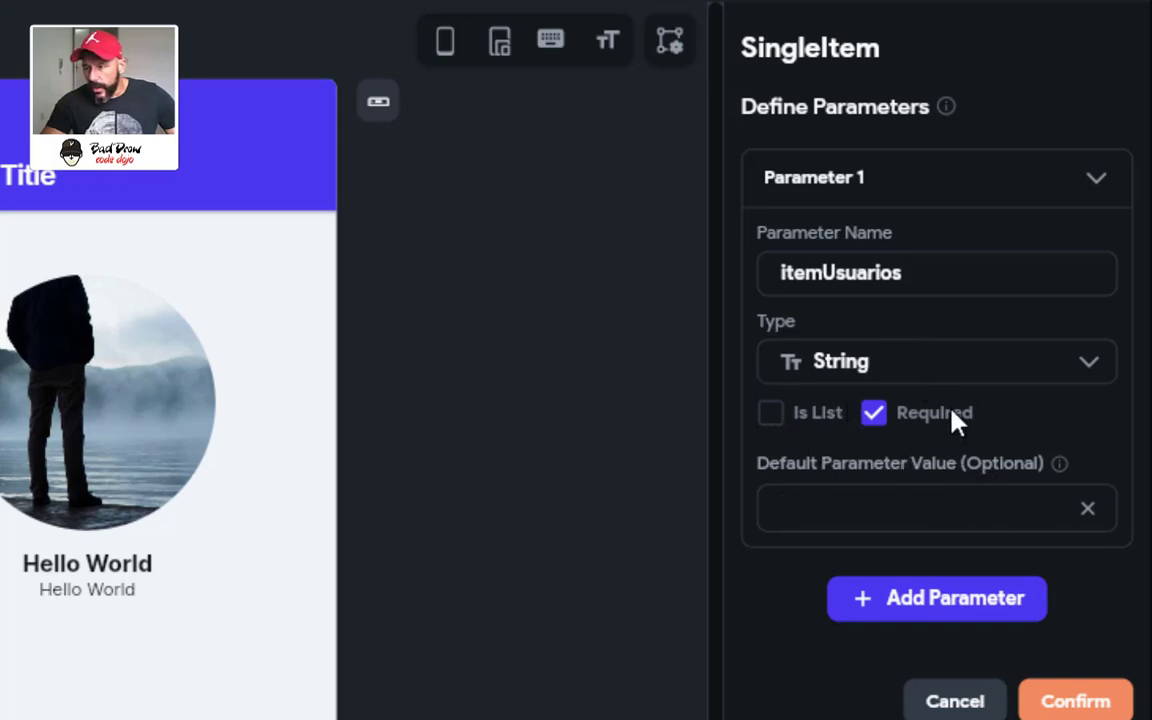
pyautogui.click(980, 358)
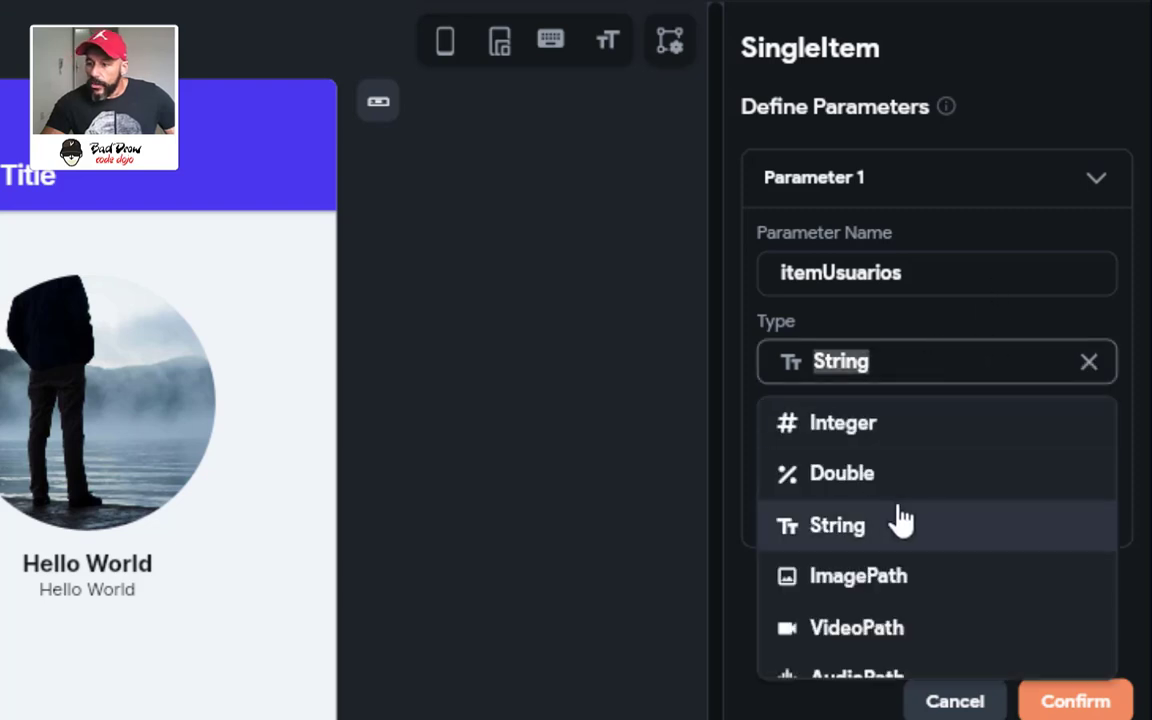
pyautogui.scroll(-3, 903, 520)
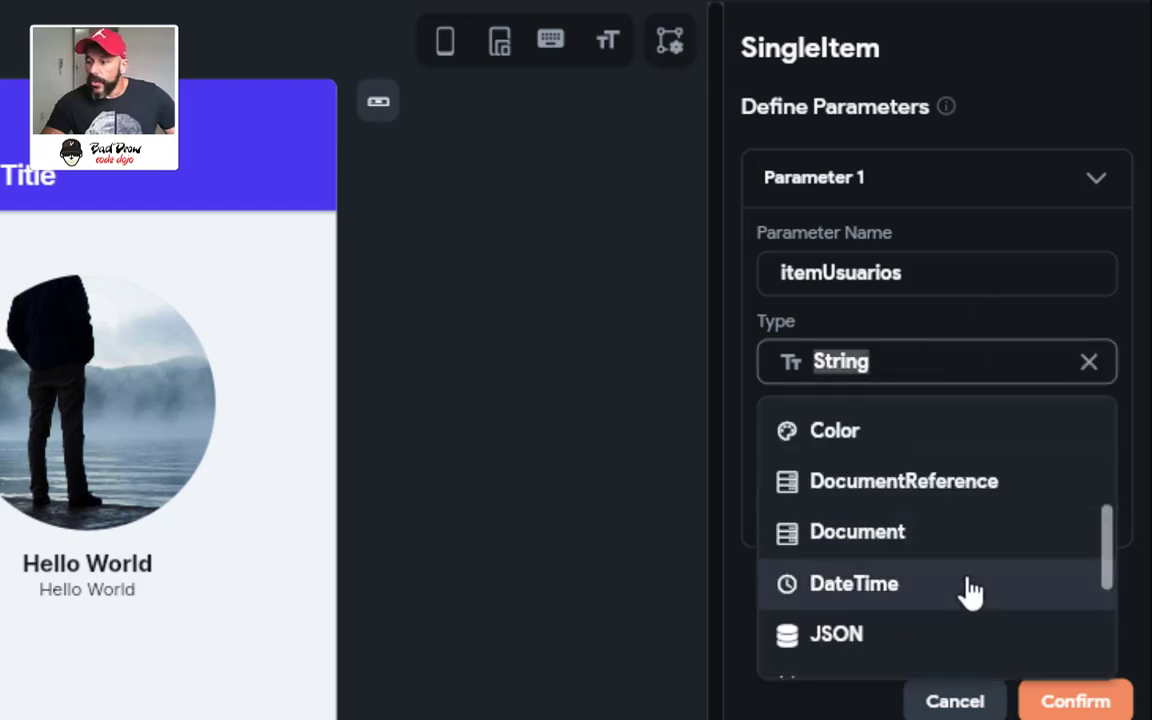
pyautogui.click(966, 496)
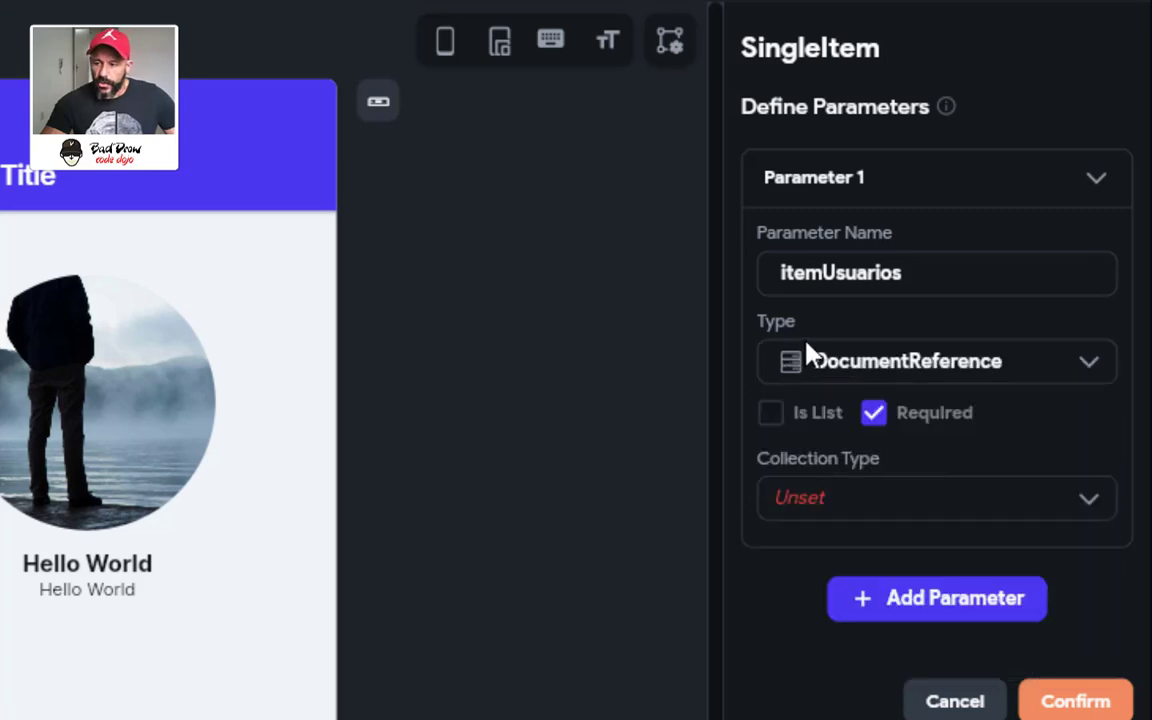
pyautogui.click(905, 505)
pyautogui.click(862, 560)
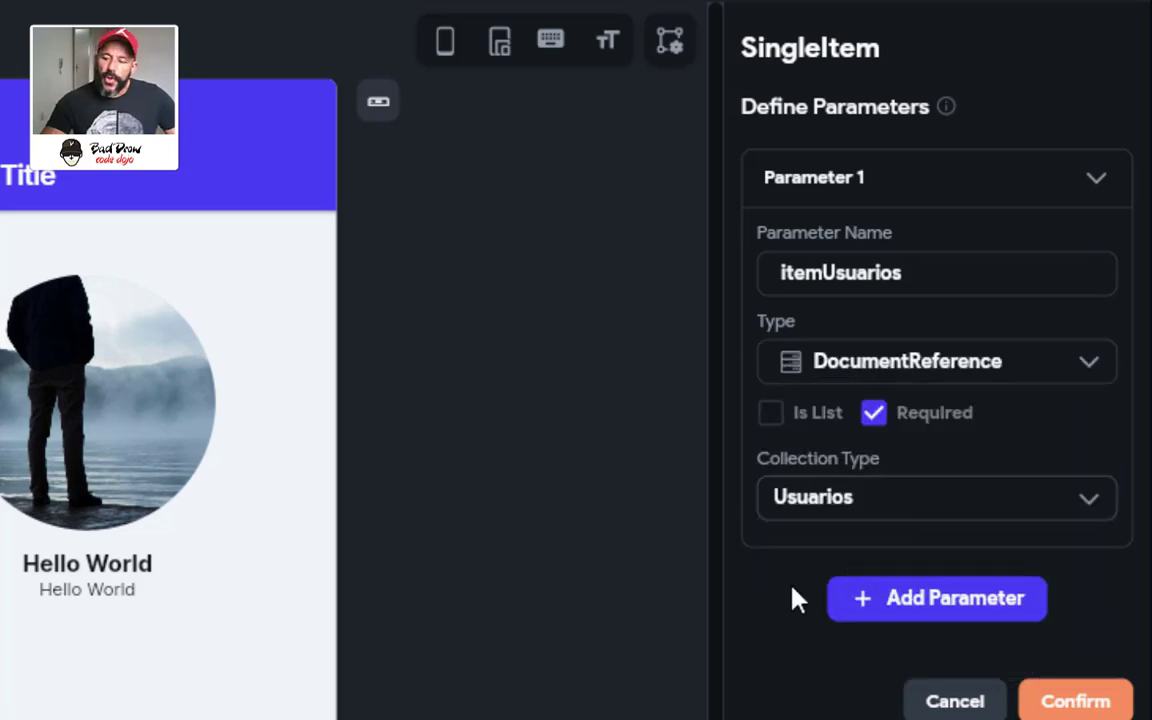
pyautogui.click(1070, 701)
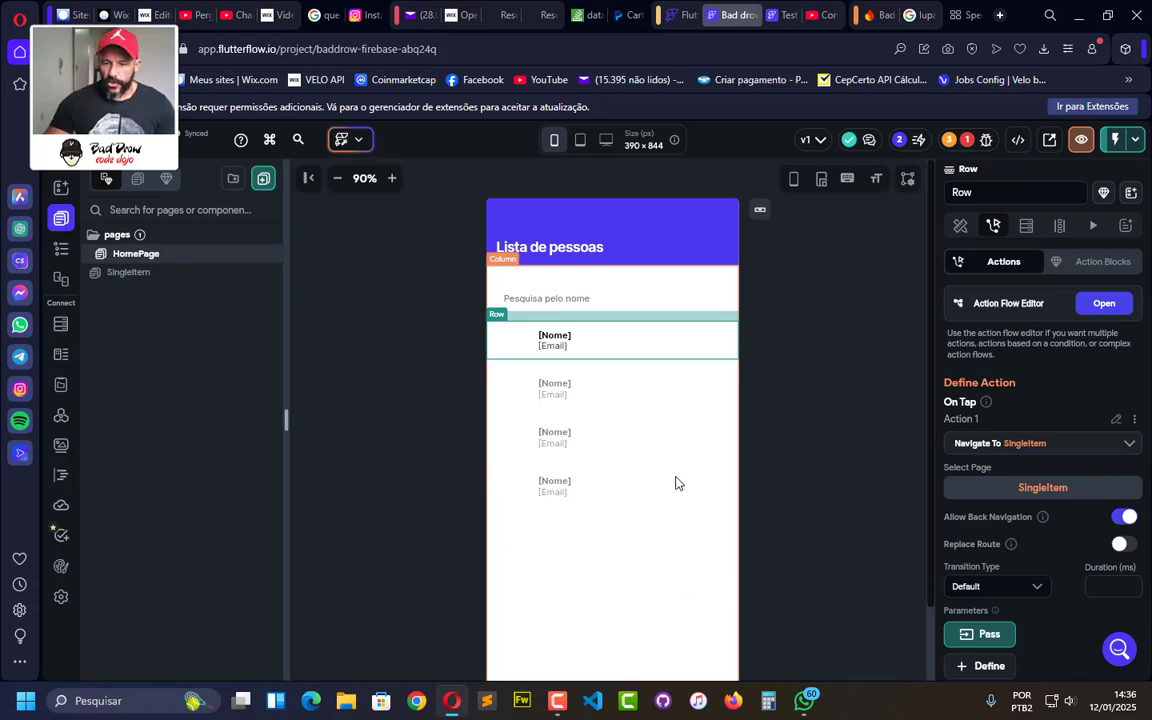
# Open the SingleItem page and add a backend query of type Document from Reference to it
pyautogui.click(686, 429)
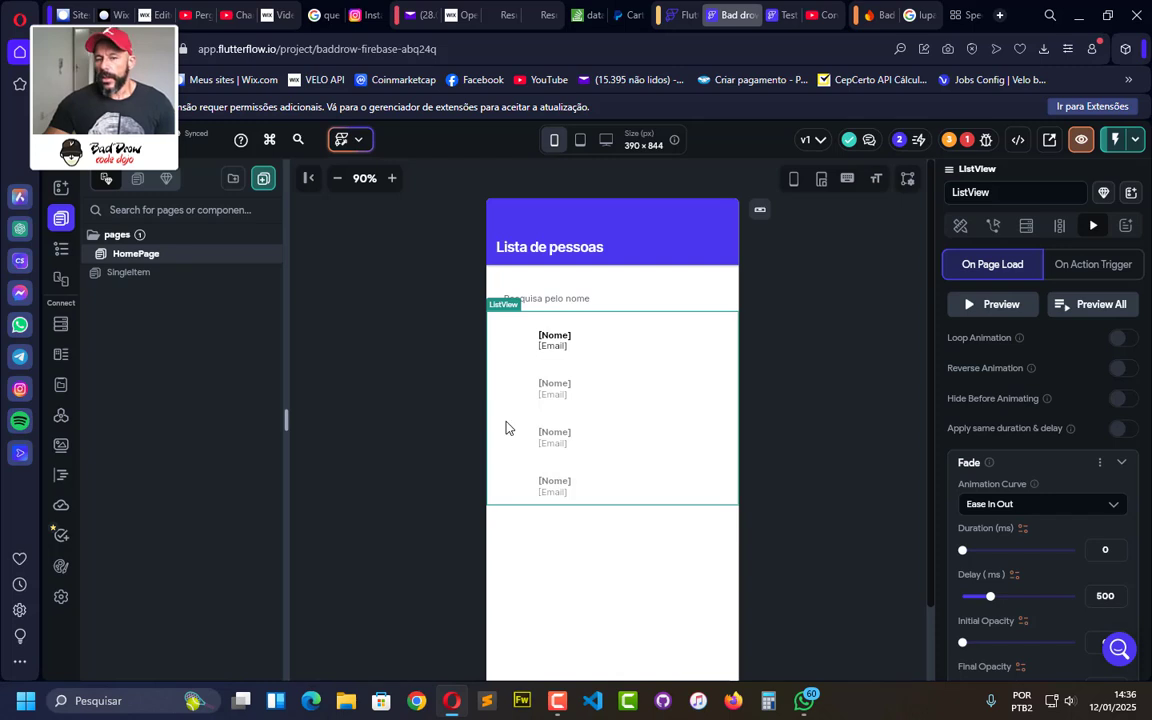
pyautogui.click(159, 281)
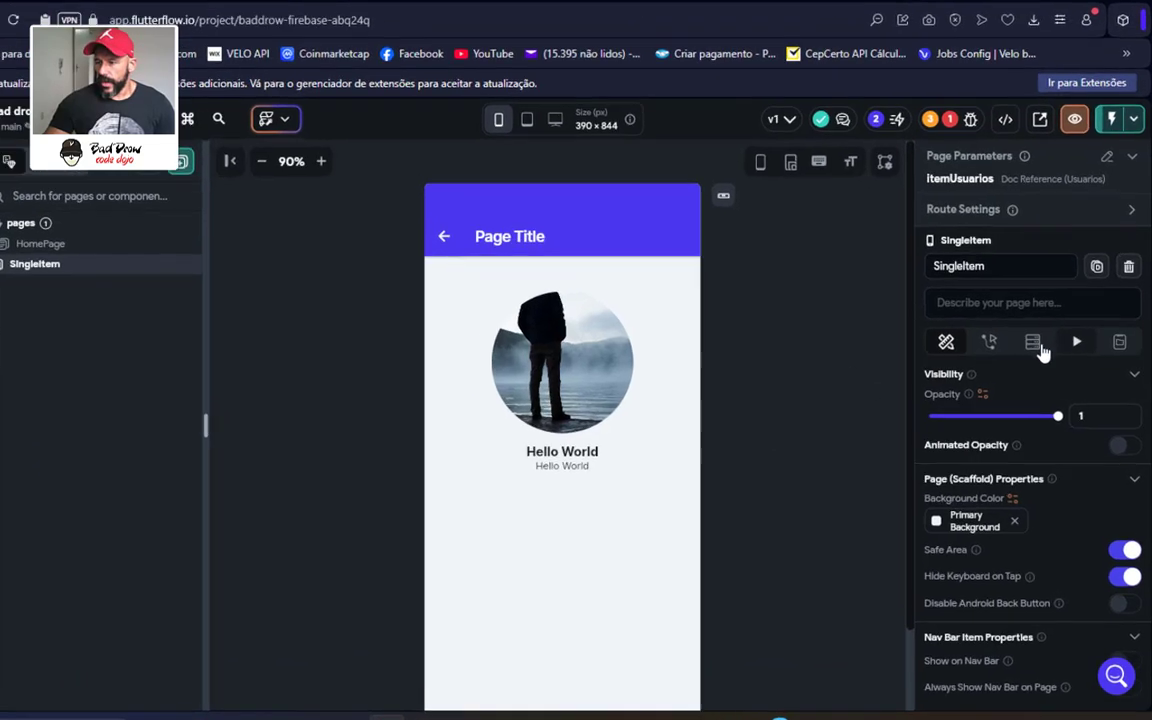
pyautogui.click(1042, 343)
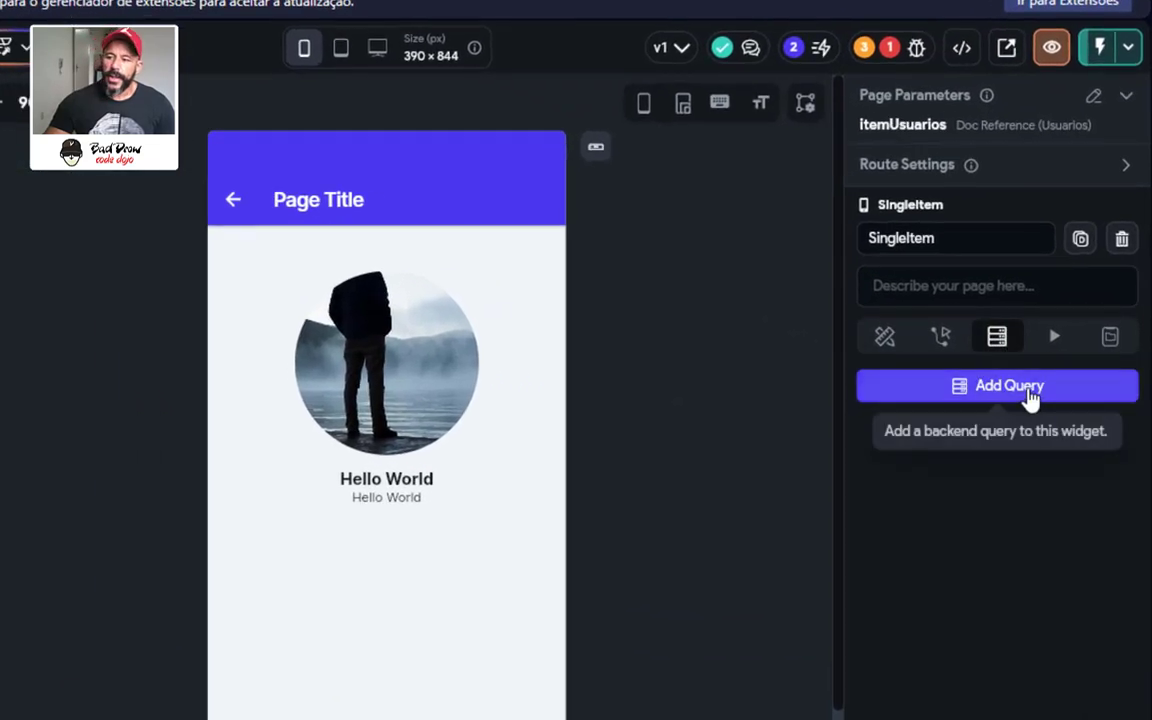
pyautogui.click(1023, 398)
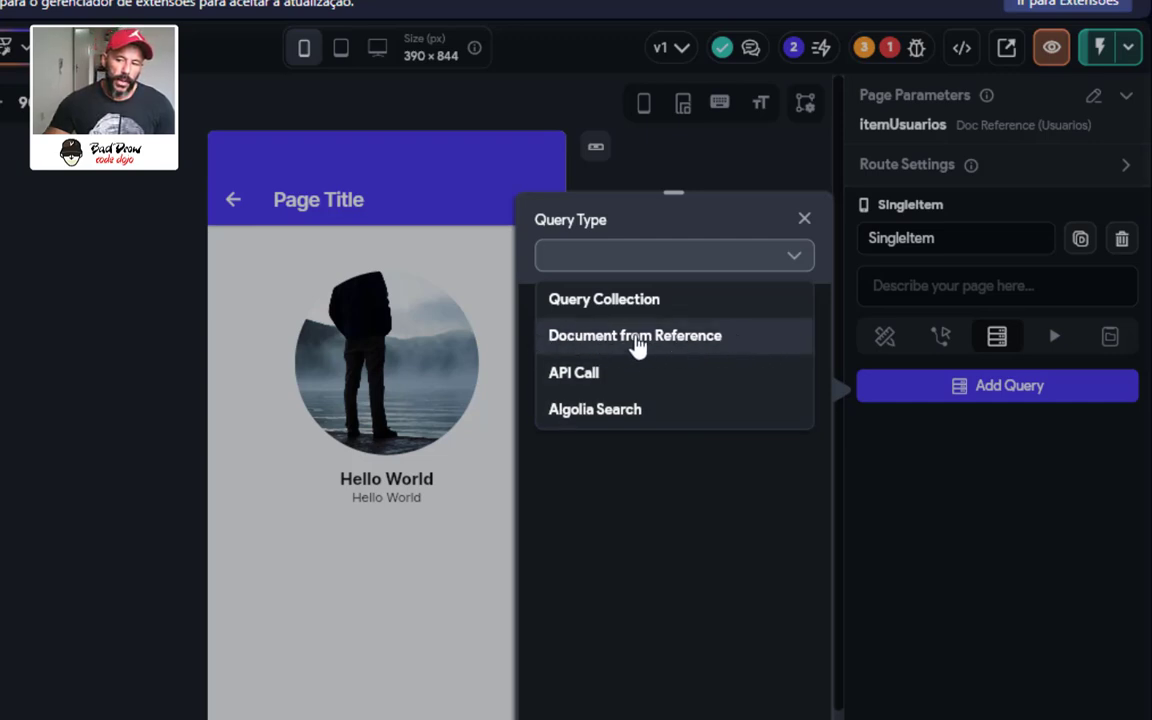
pyautogui.click(635, 340)
# Set the query's collection to Usuarios and its reference to the itemUsuarios page parameter, and confirm the query
pyautogui.click(607, 372)
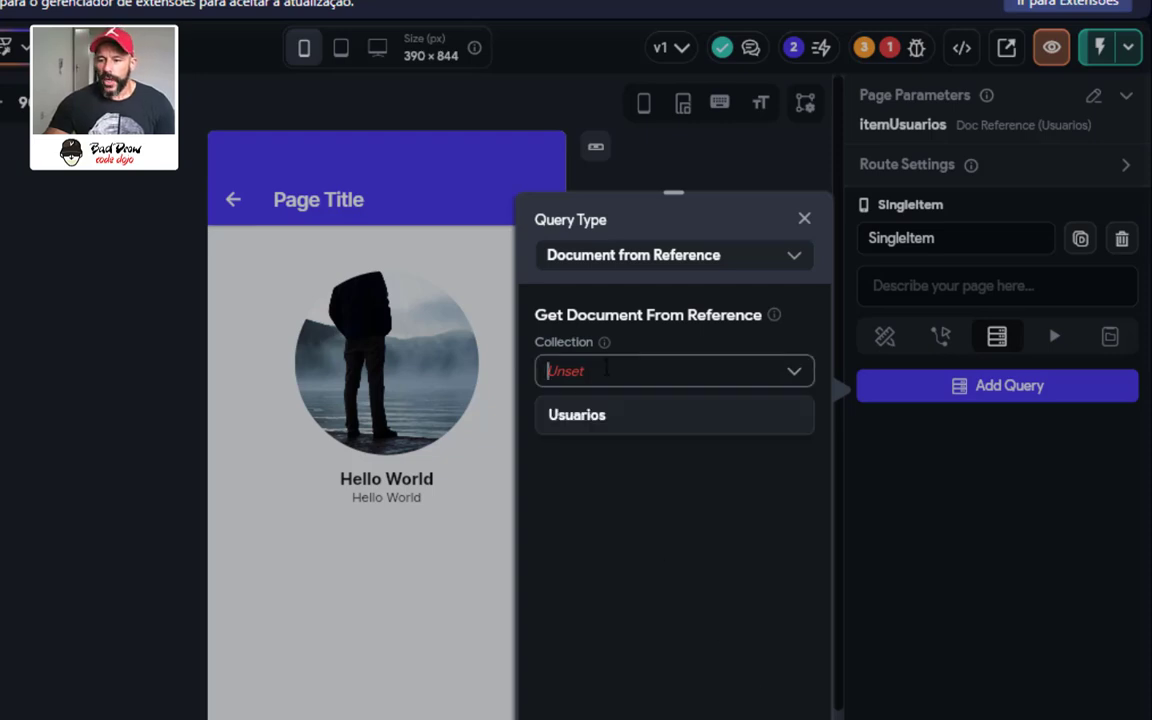
pyautogui.click(599, 422)
pyautogui.click(617, 414)
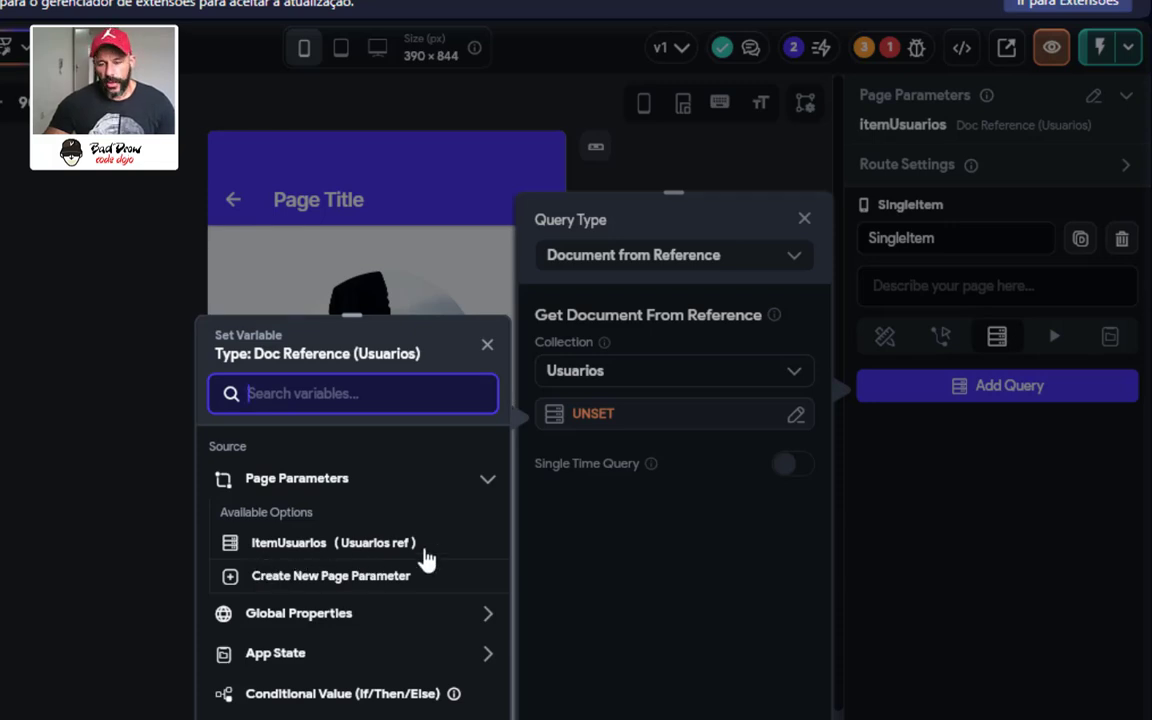
pyautogui.click(293, 546)
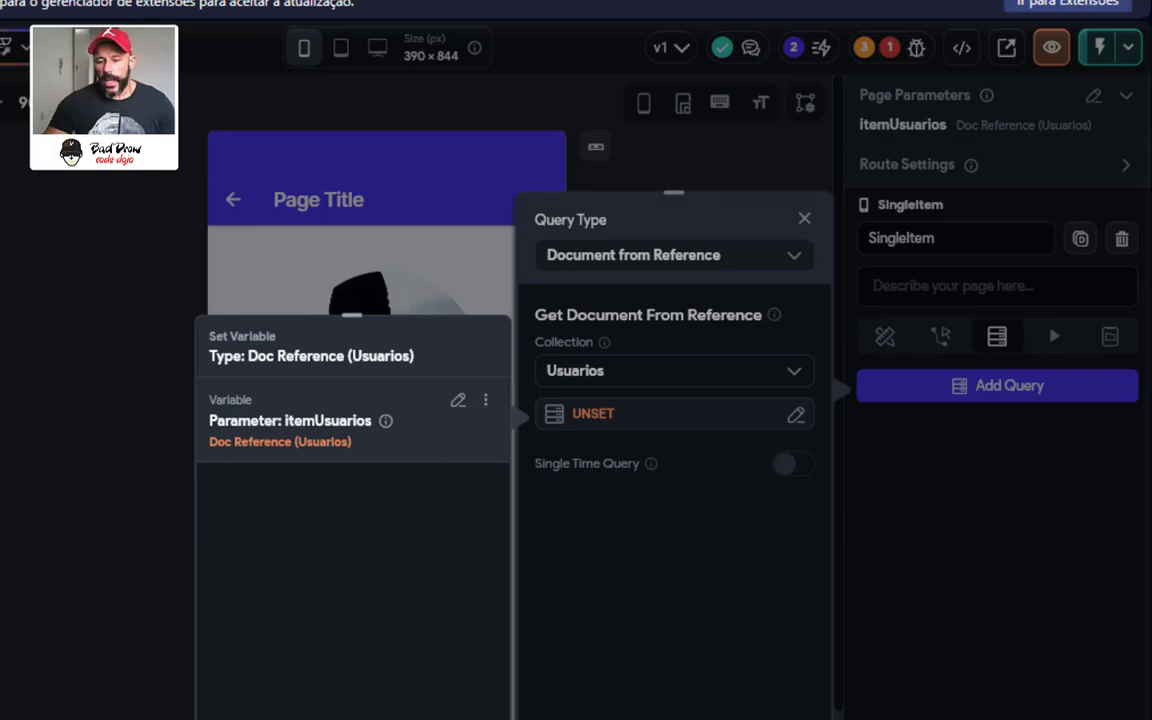
pyautogui.click(468, 717)
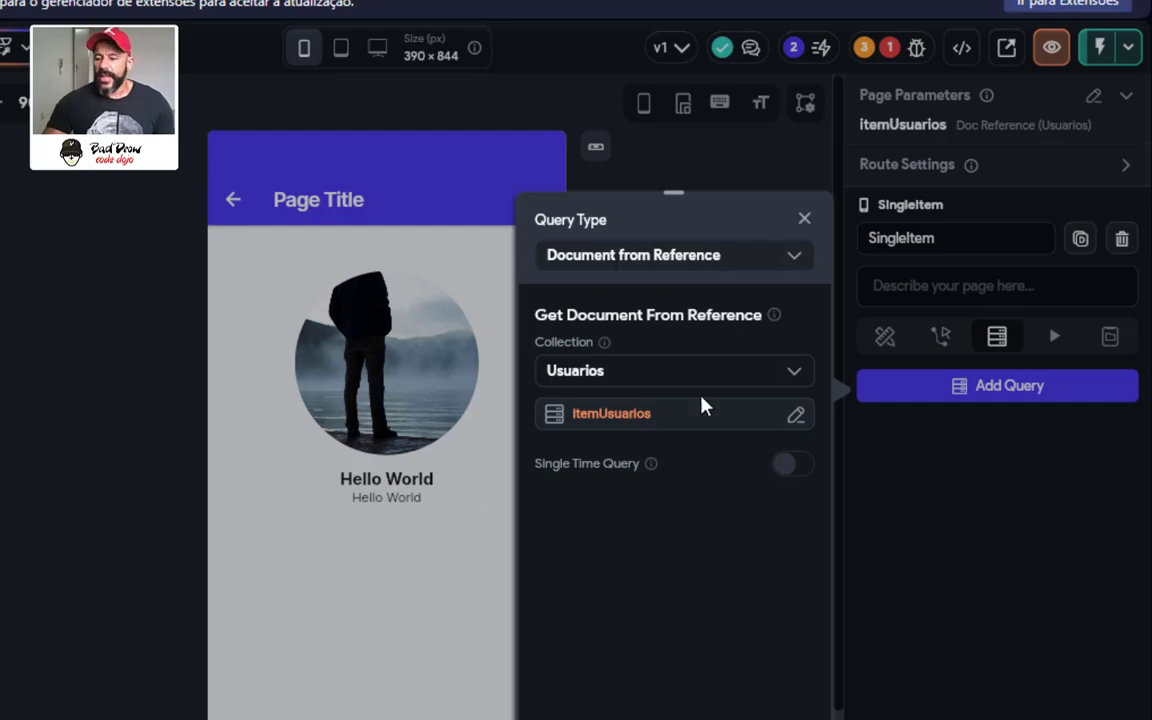
pyautogui.press('Escape')
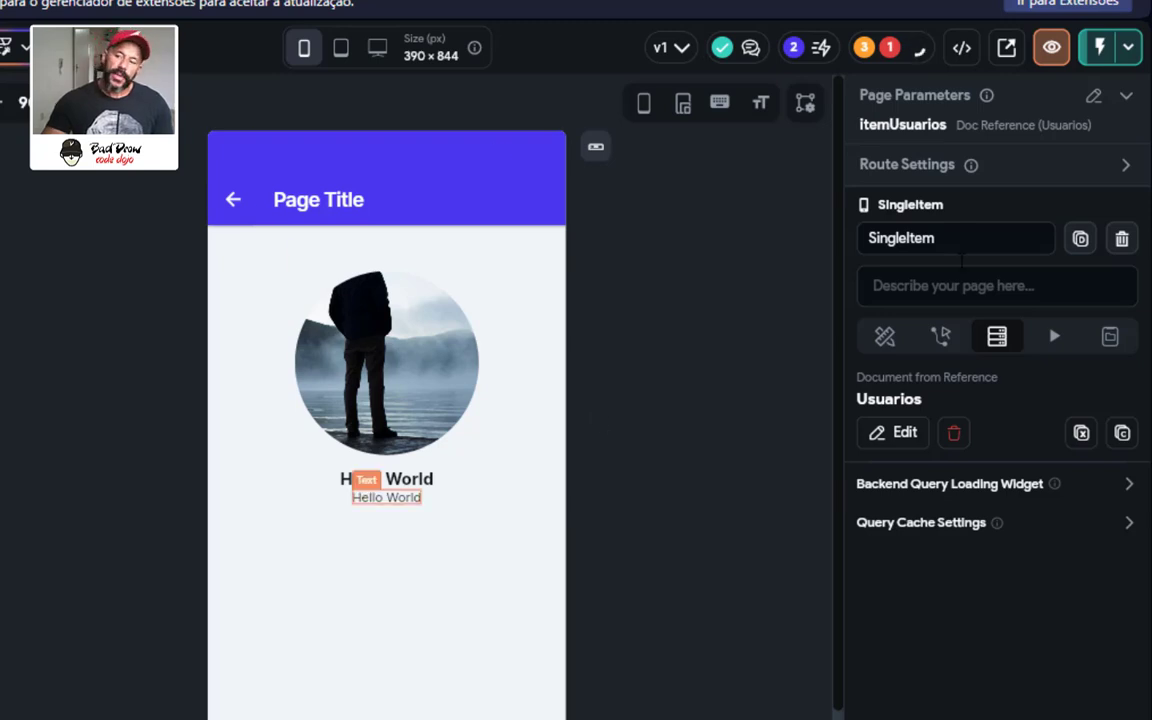
# Bind the circle image's path to the Foto field of the Usuarios document
pyautogui.click(362, 405)
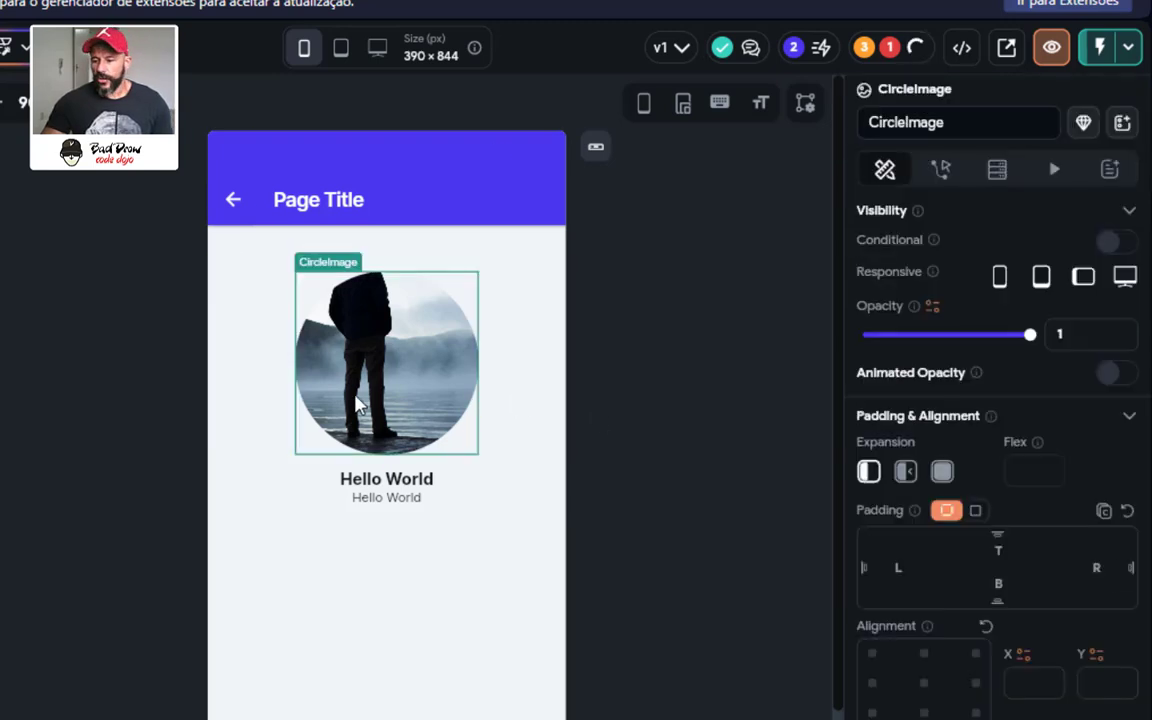
pyautogui.scroll(-10, 1078, 545)
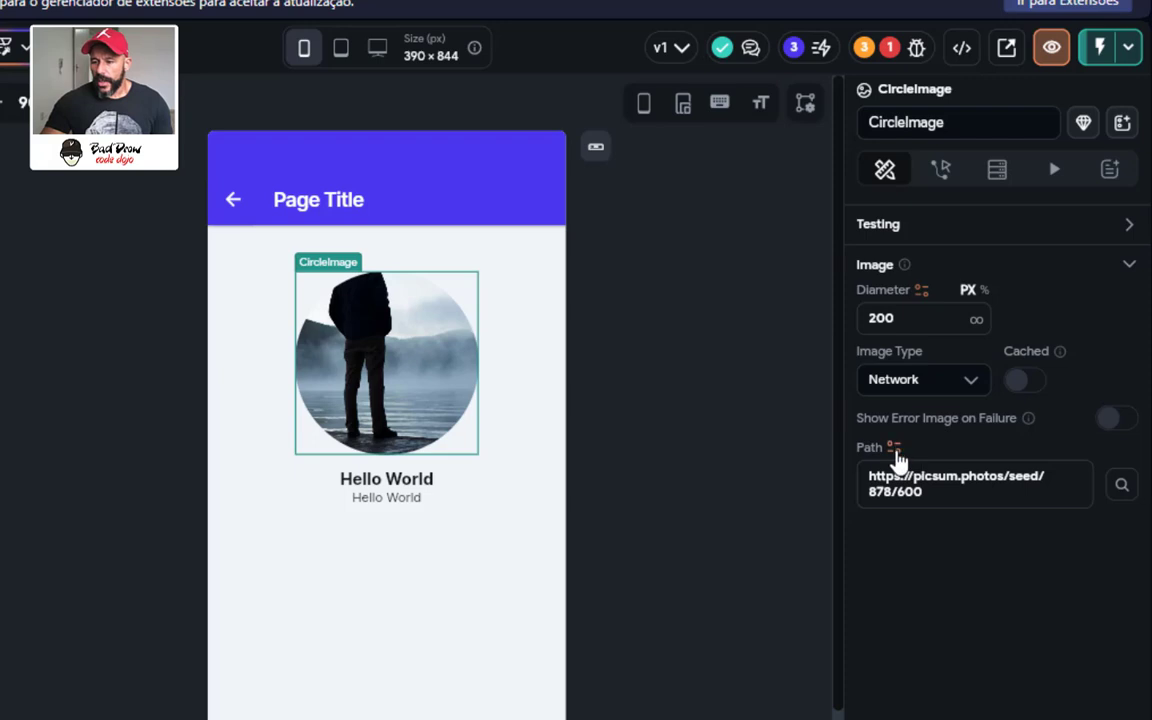
pyautogui.click(894, 449)
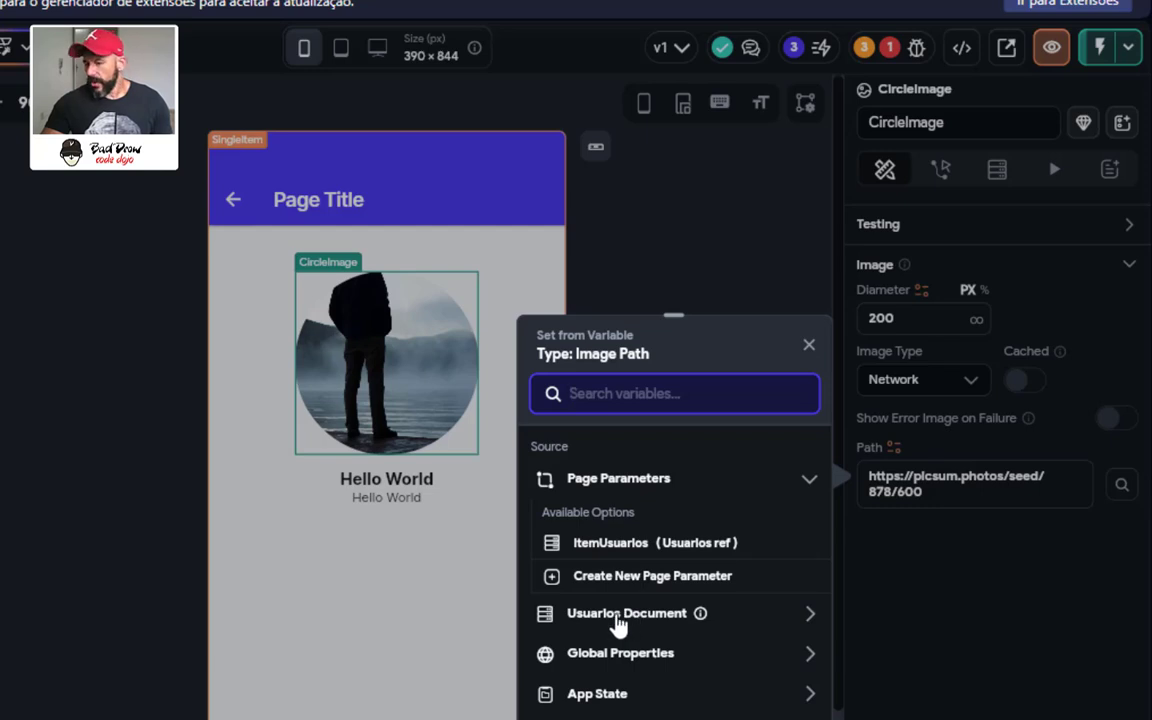
pyautogui.click(618, 622)
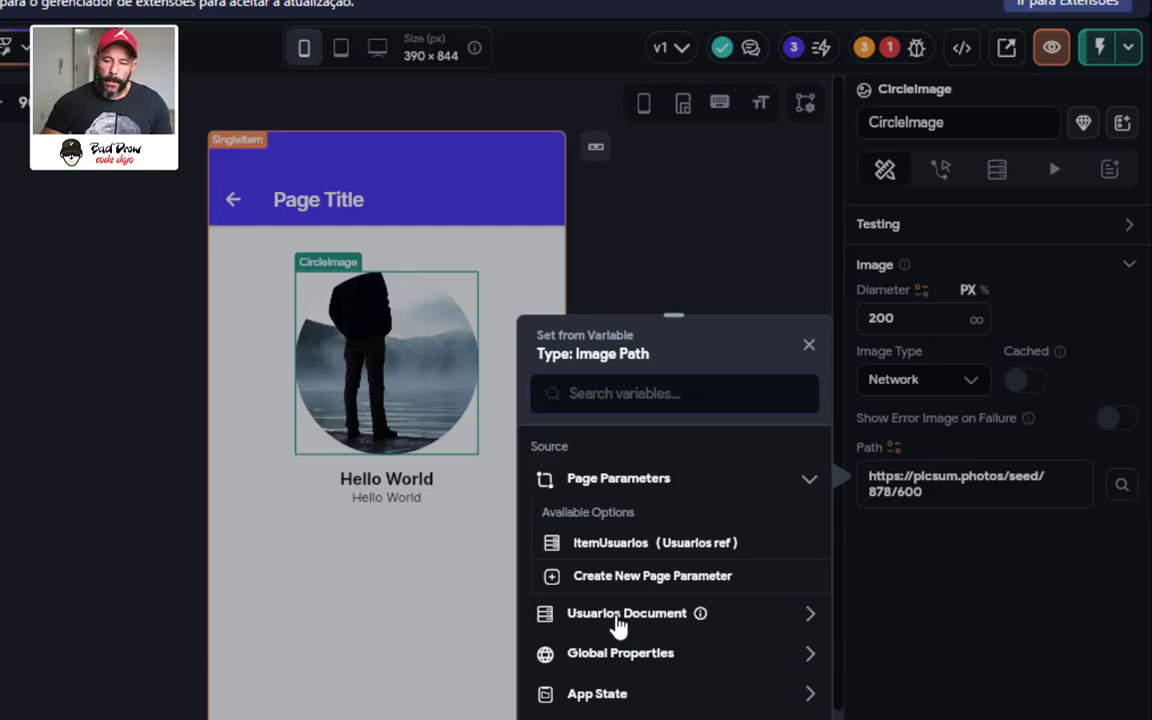
pyautogui.click(587, 595)
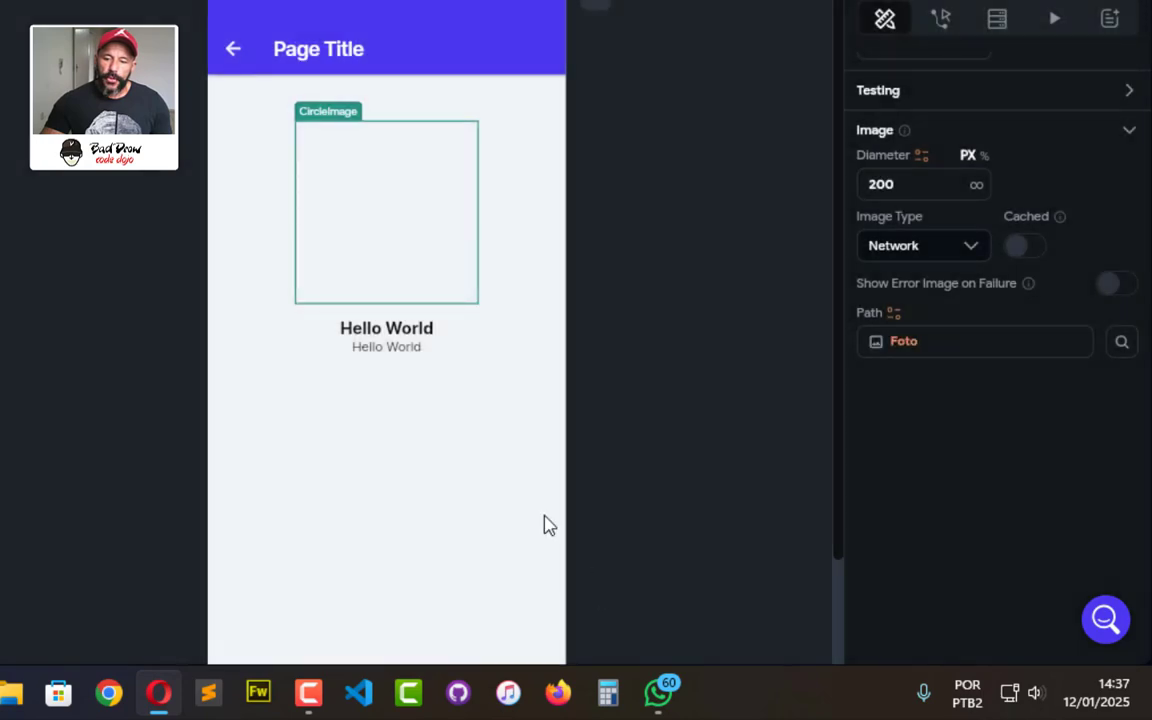
# Bind the bold Hello World text beneath the circle image to the Nome field of the Usuarios document
pyautogui.click(411, 339)
pyautogui.scroll(5, 952, 322)
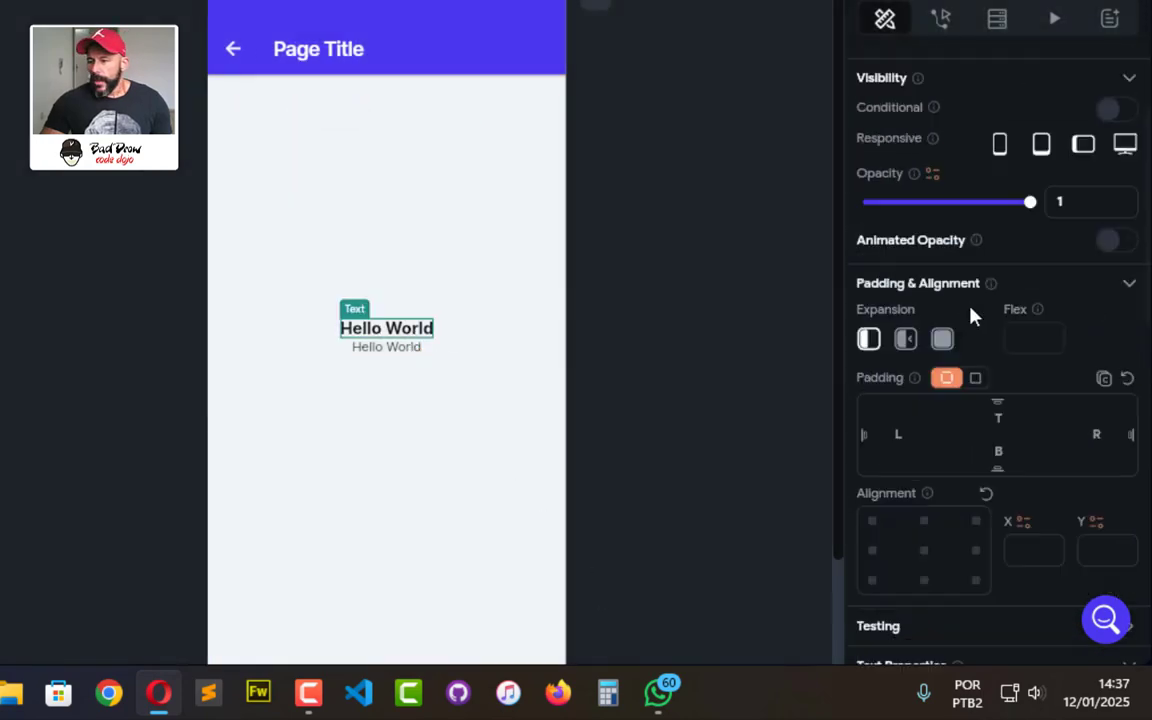
pyautogui.click(891, 143)
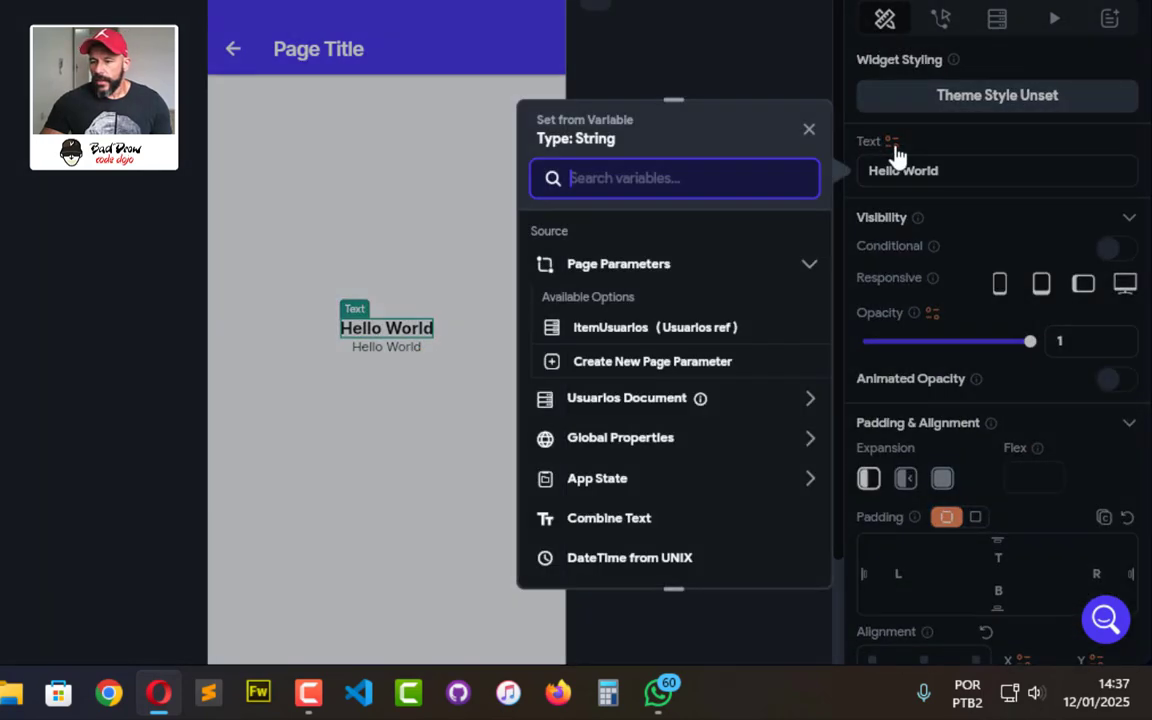
pyautogui.click(633, 402)
pyautogui.click(592, 463)
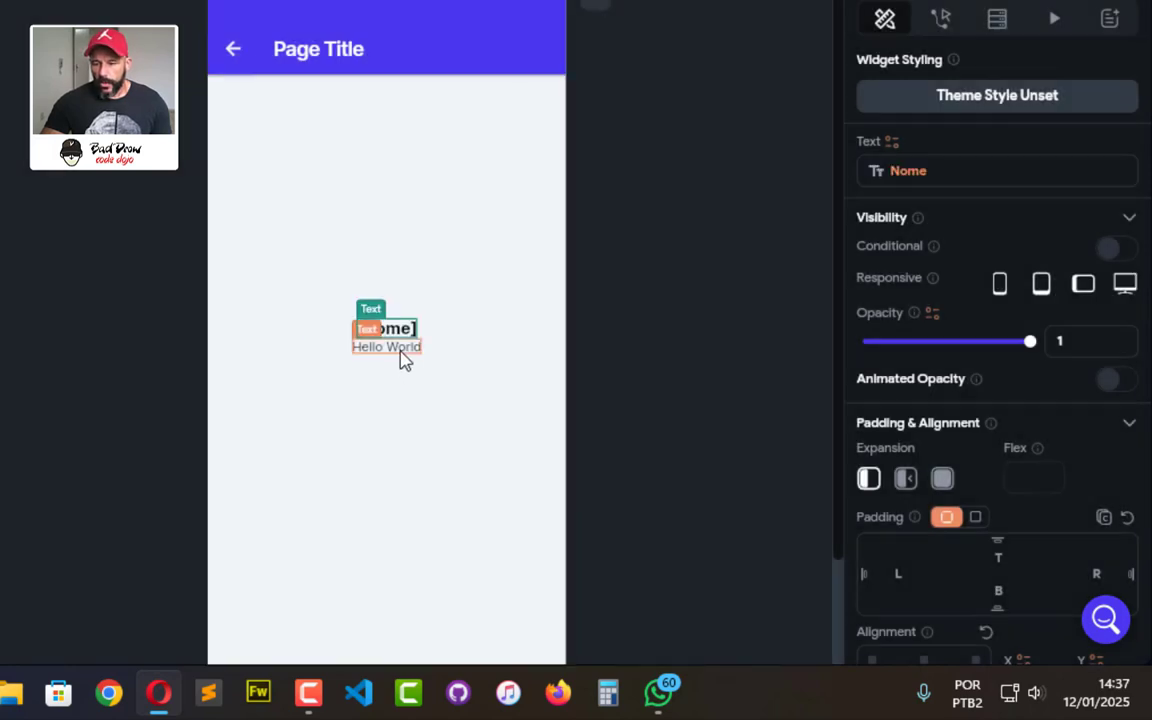
# Bind the smaller Hello World text to the Email field of the Usuarios document
pyautogui.click(400, 349)
pyautogui.click(893, 142)
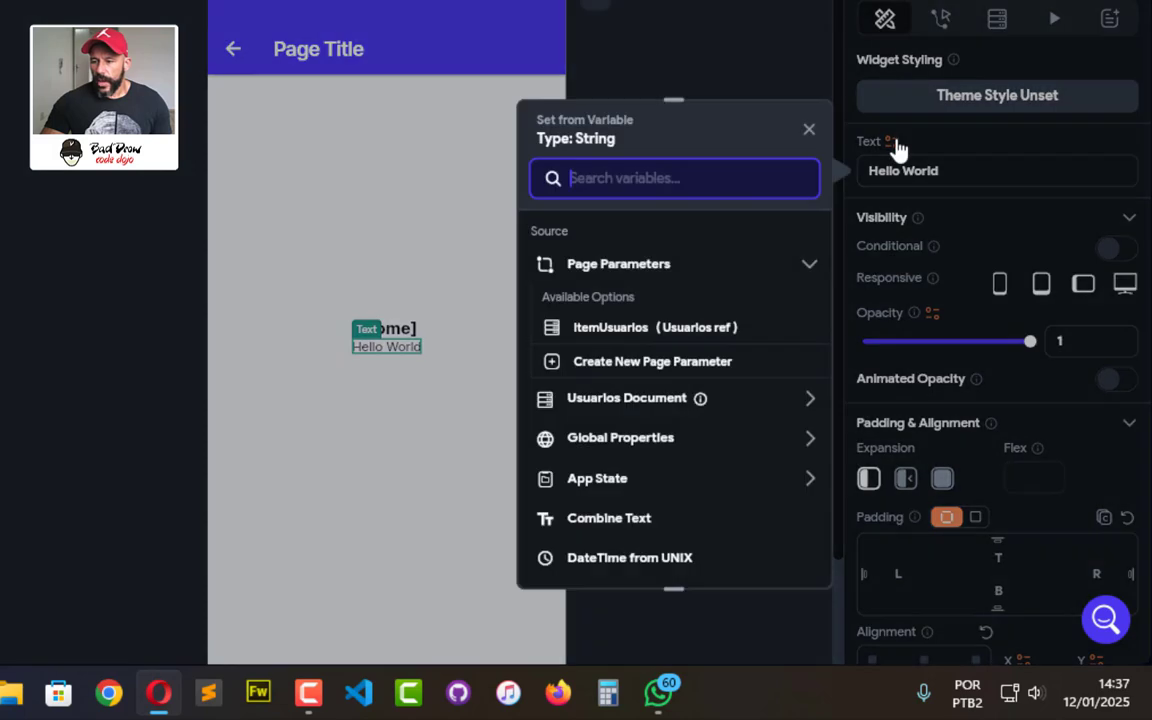
pyautogui.click(642, 400)
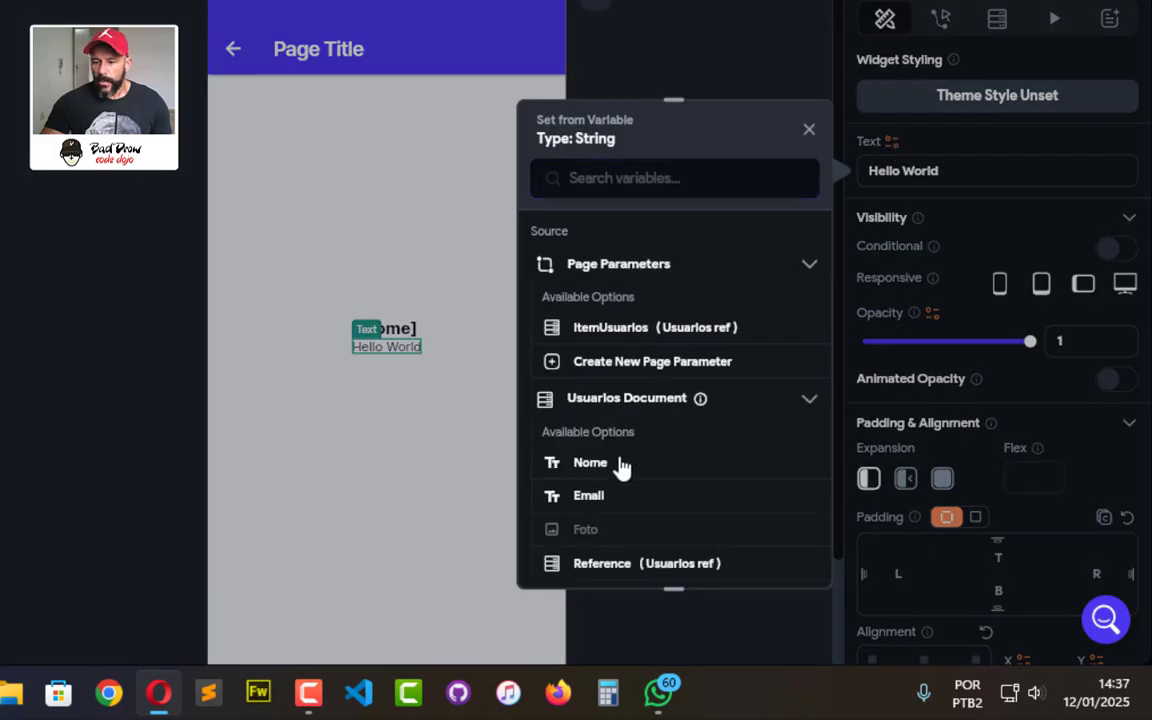
pyautogui.click(604, 502)
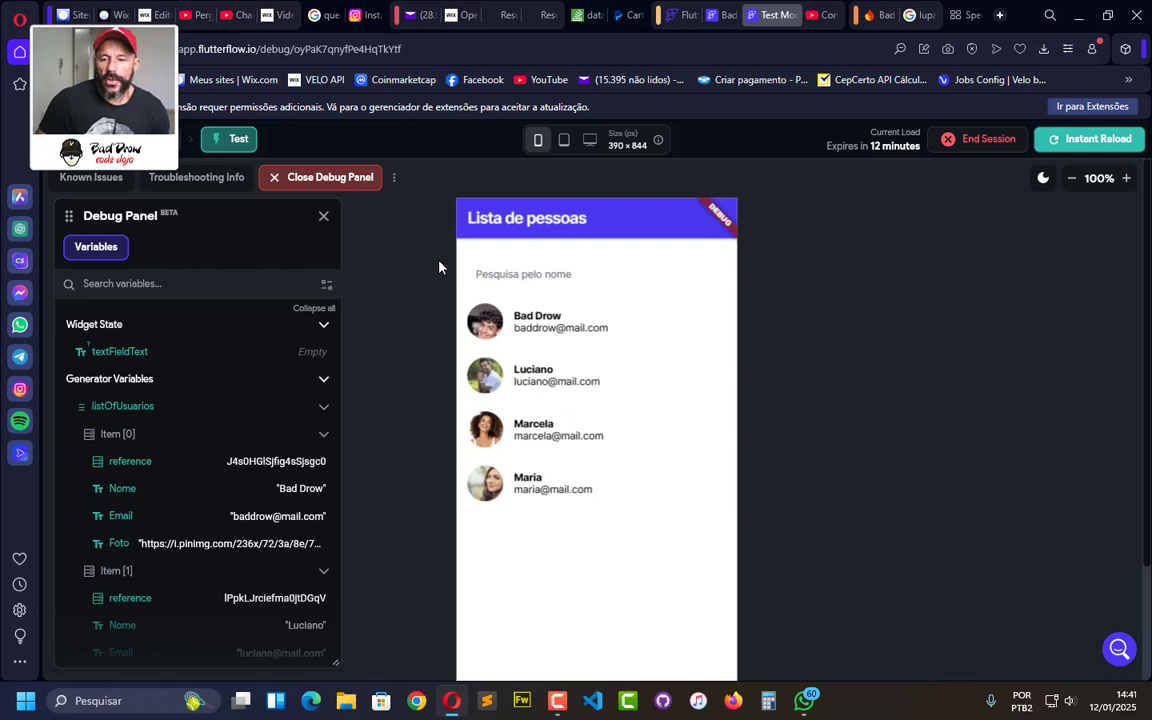
# Check the second person's detail page in the running test app, and return to the SingleItem page in the project editor
pyautogui.click(563, 378)
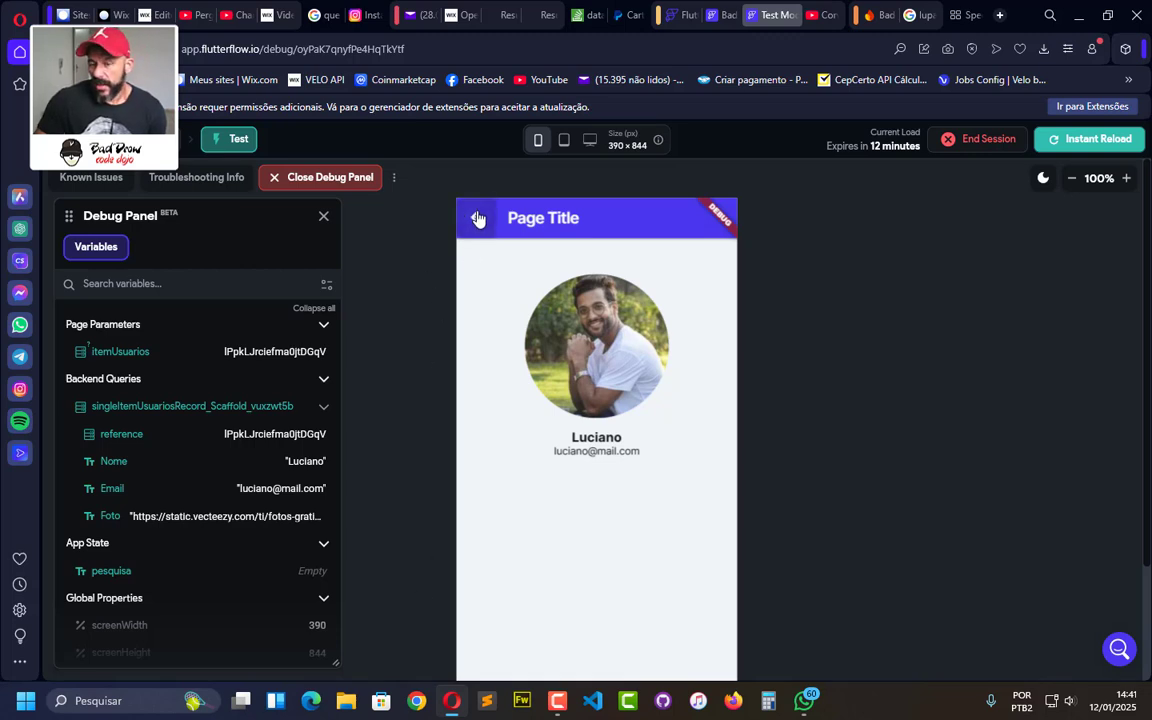
pyautogui.click(728, 15)
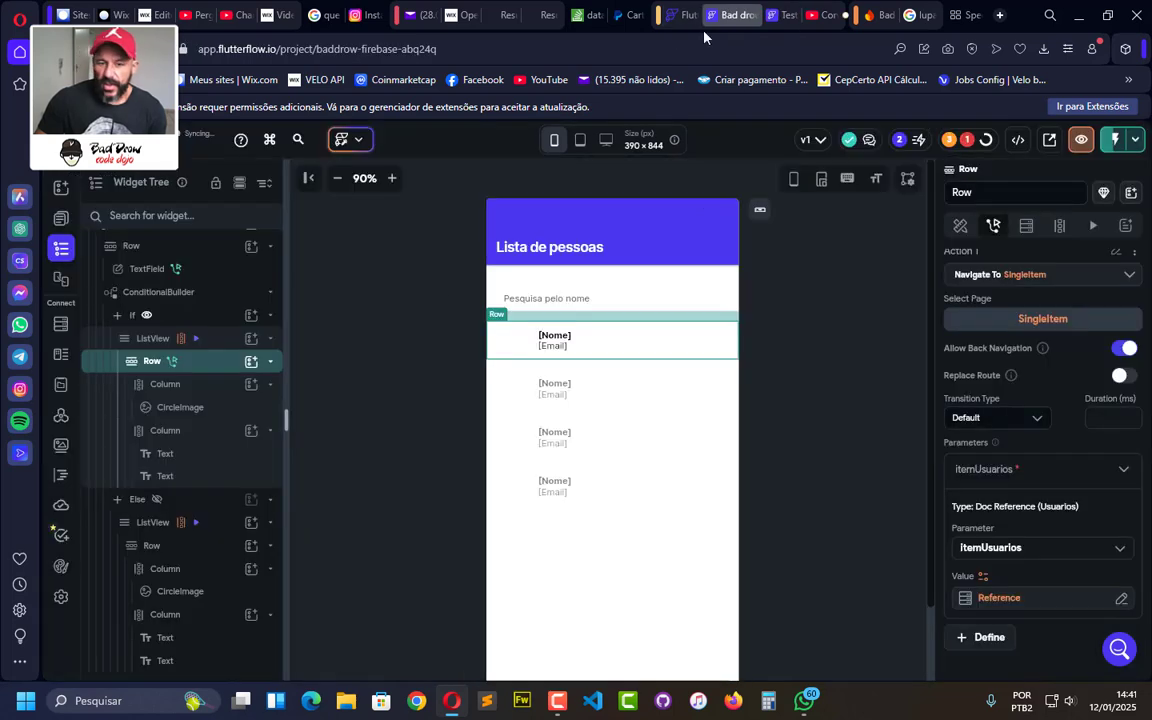
pyautogui.click(61, 218)
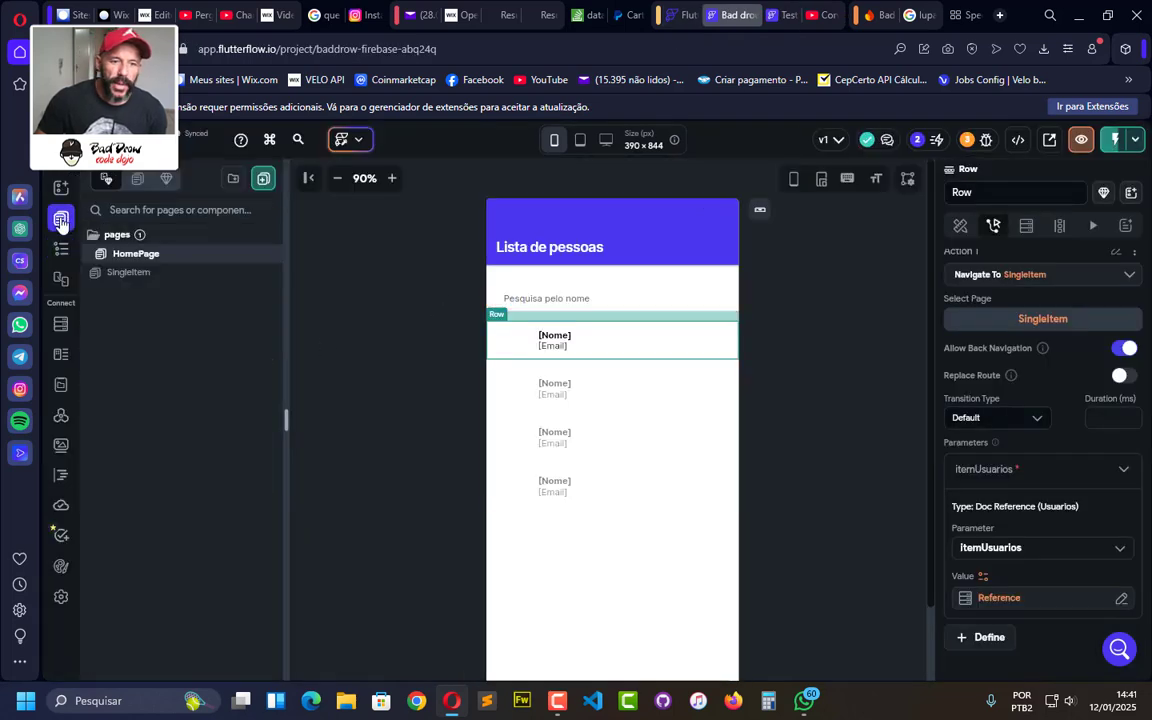
pyautogui.click(138, 276)
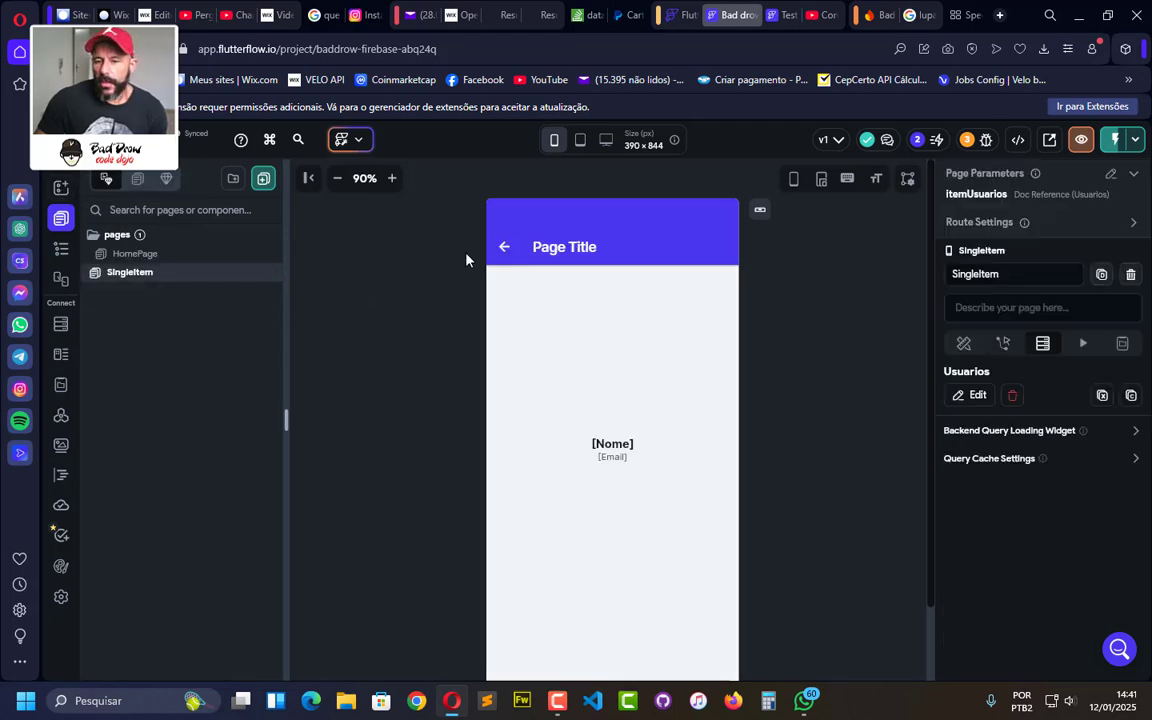
# Add an On Tap action to the back arrow IconButton that navigates to HomePage
pyautogui.click(504, 247)
pyautogui.scroll(-5, 1061, 515)
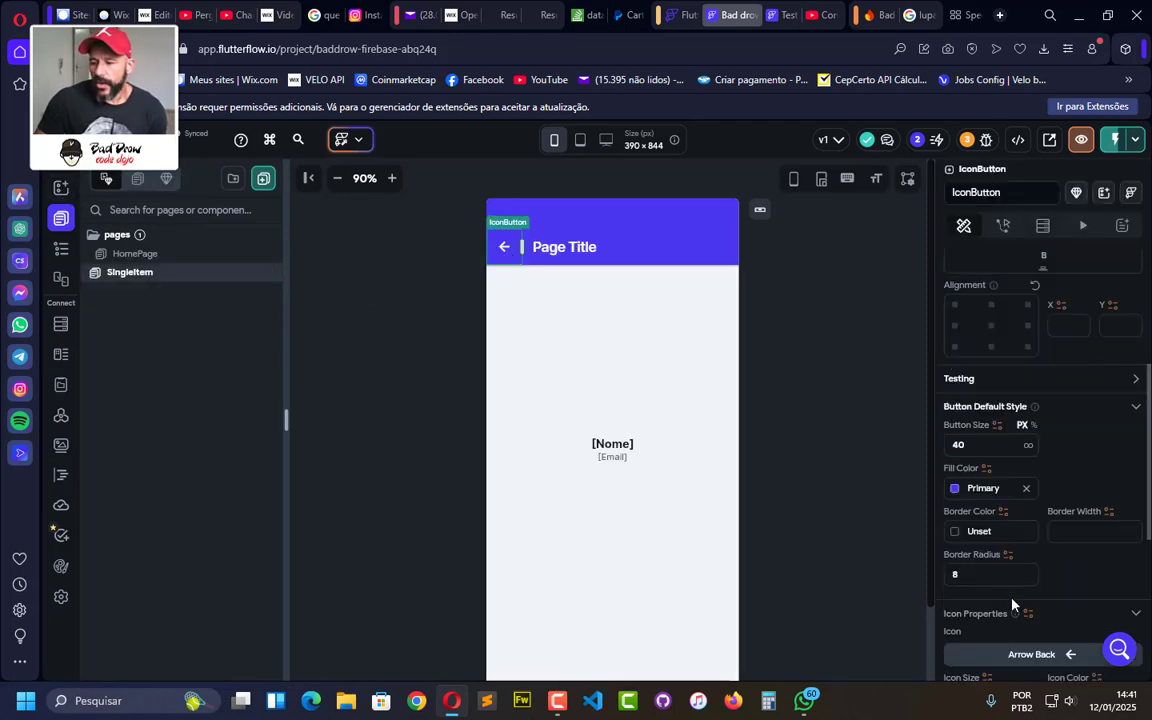
pyautogui.scroll(5, 1036, 527)
pyautogui.click(1003, 226)
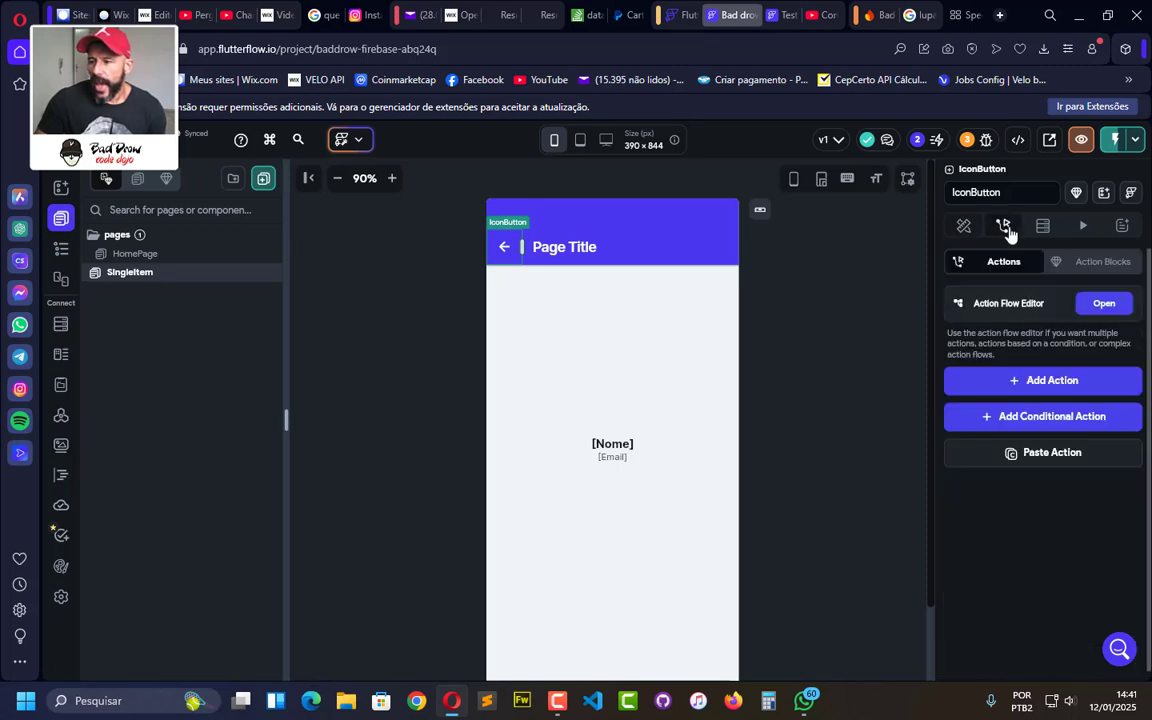
pyautogui.click(1040, 388)
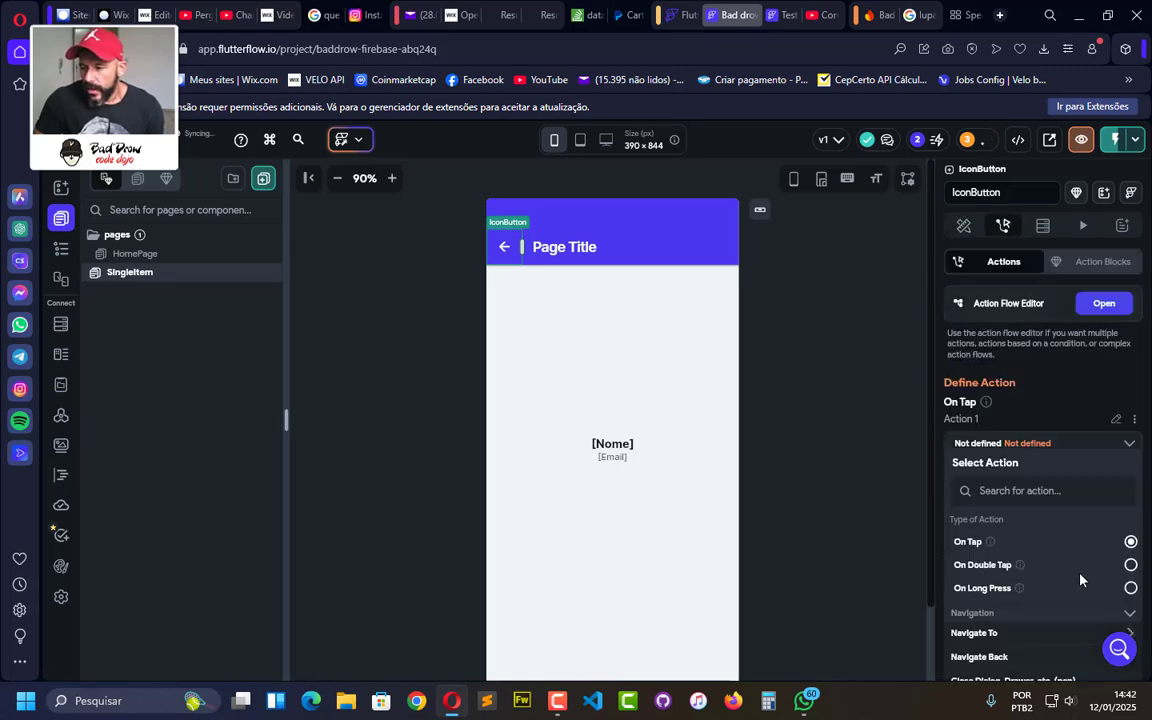
pyautogui.click(1072, 632)
pyautogui.scroll(-2, 1072, 546)
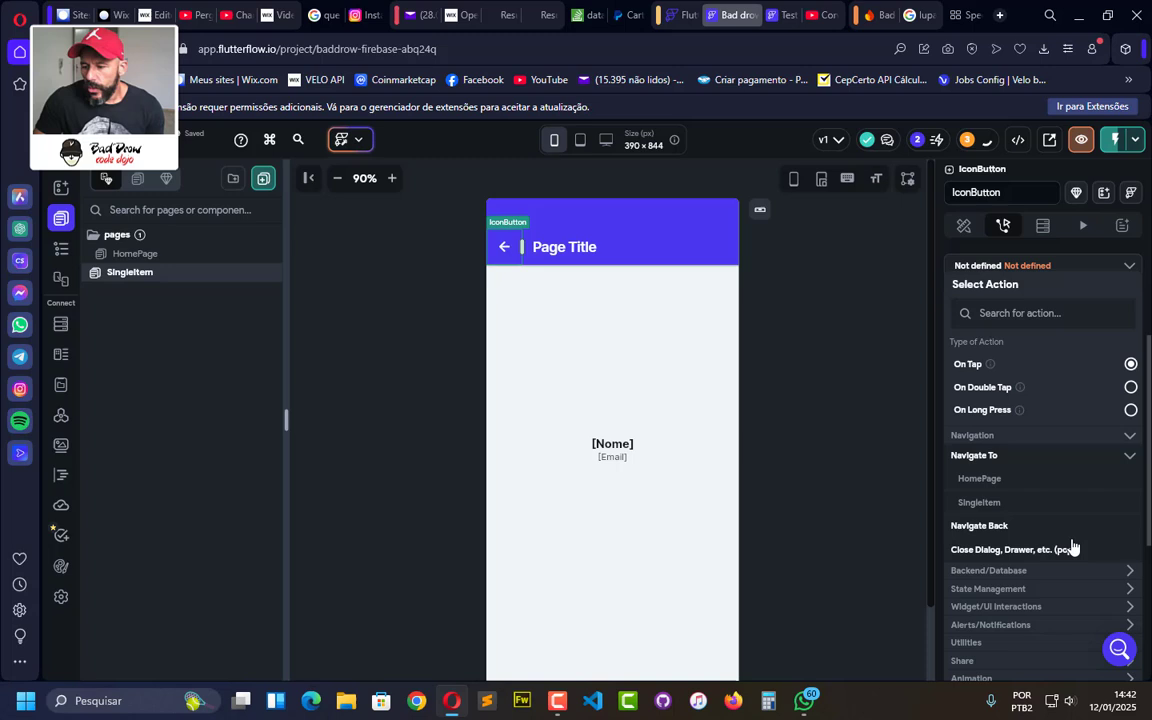
pyautogui.click(1005, 480)
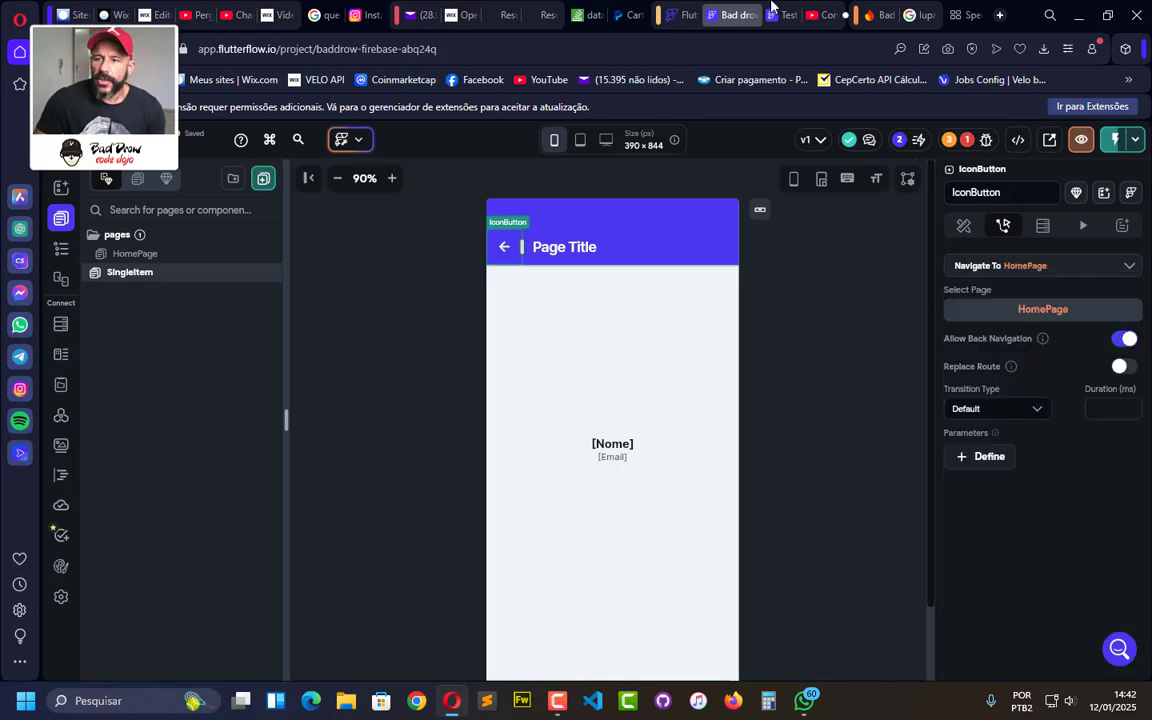
# Reload the test session, open the second person's detail page and return to the list with the page's back arrow
pyautogui.click(782, 15)
pyautogui.click(1096, 138)
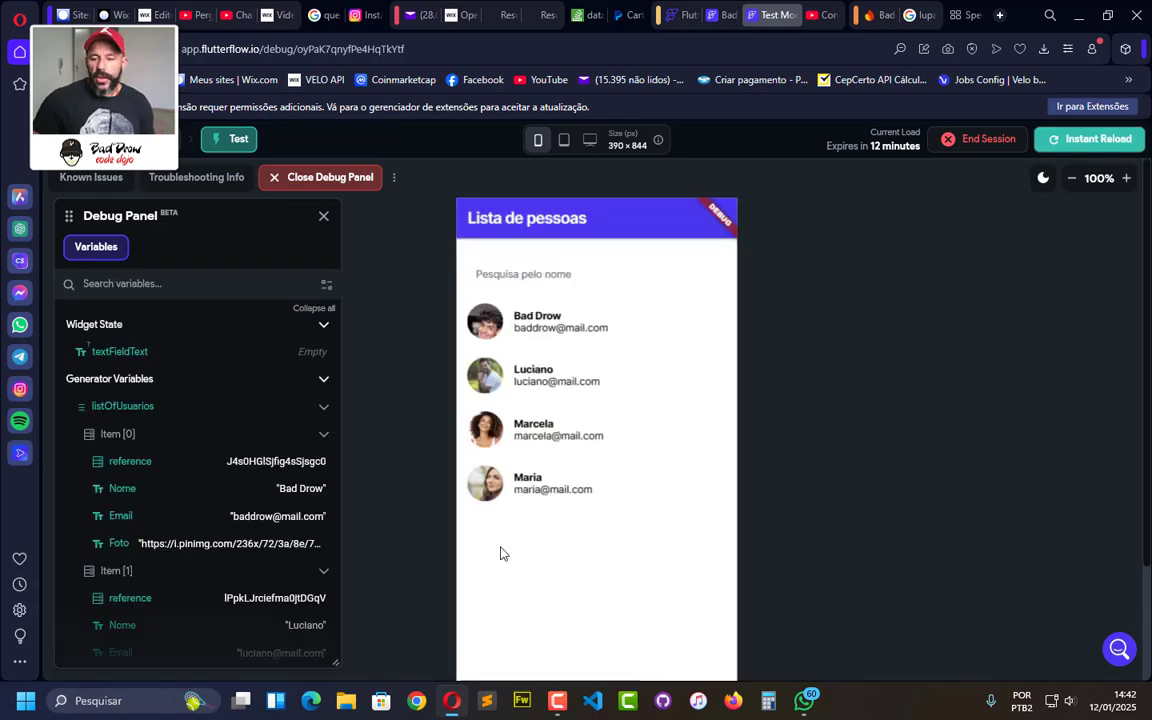
pyautogui.click(532, 388)
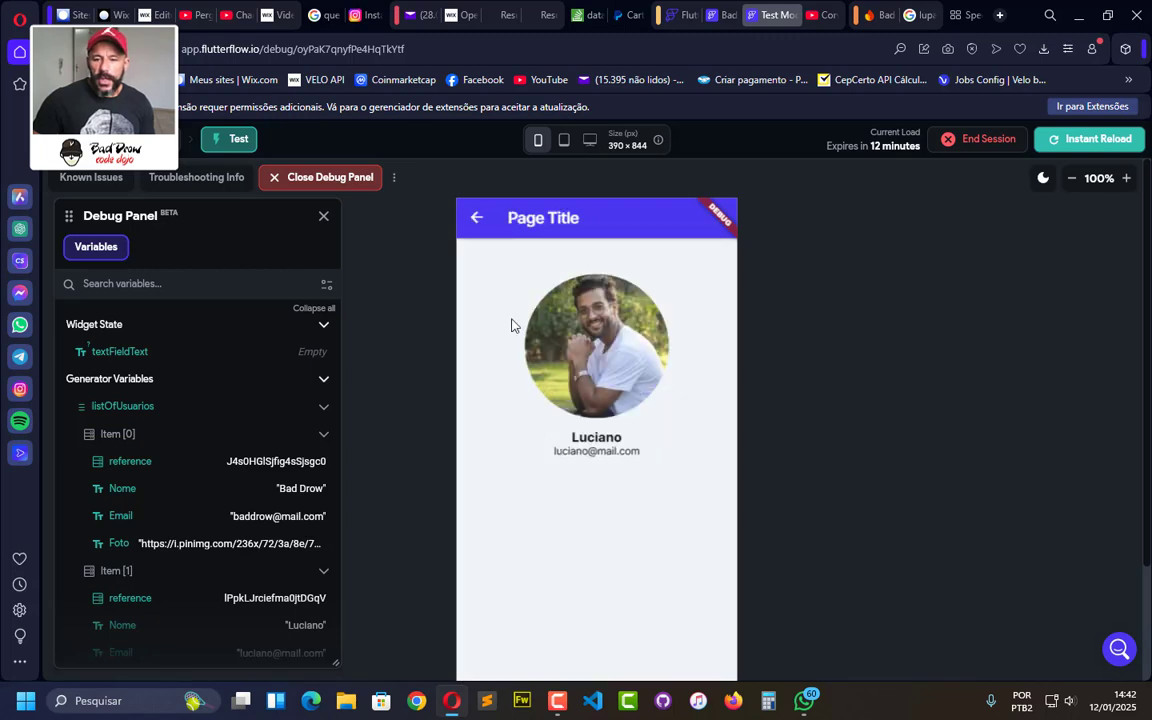
pyautogui.click(476, 220)
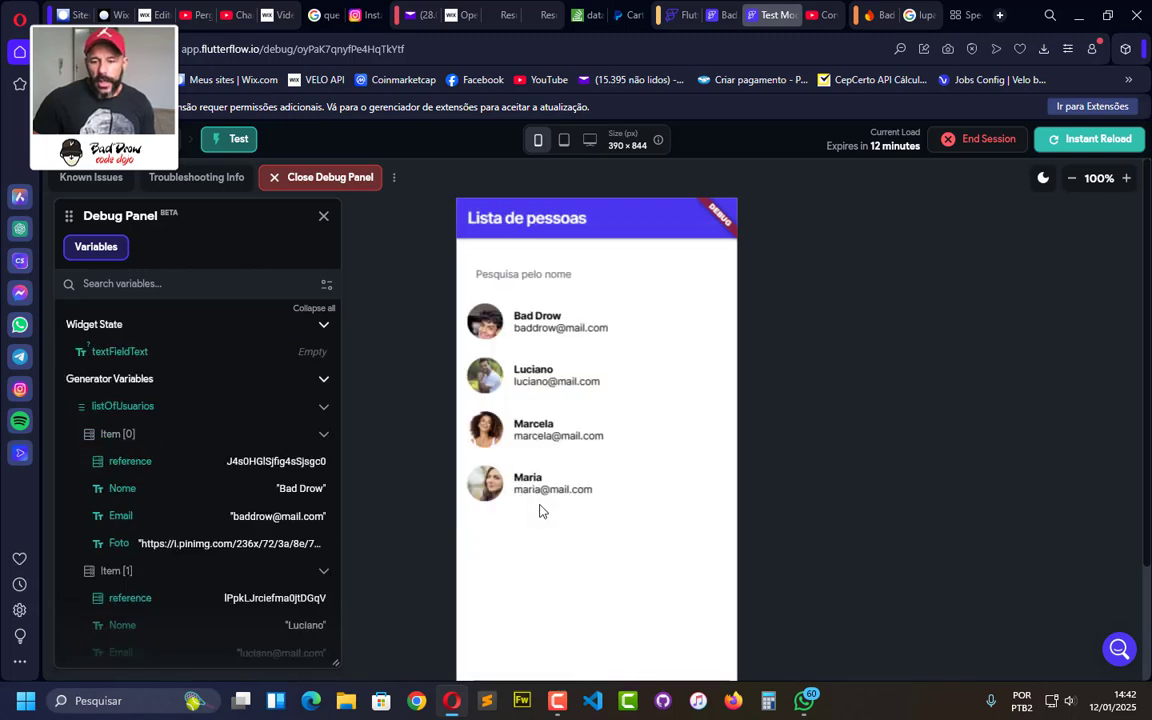
# Test the detail pages of the fourth, first and third people, returning to the list between them
pyautogui.click(487, 470)
pyautogui.click(477, 219)
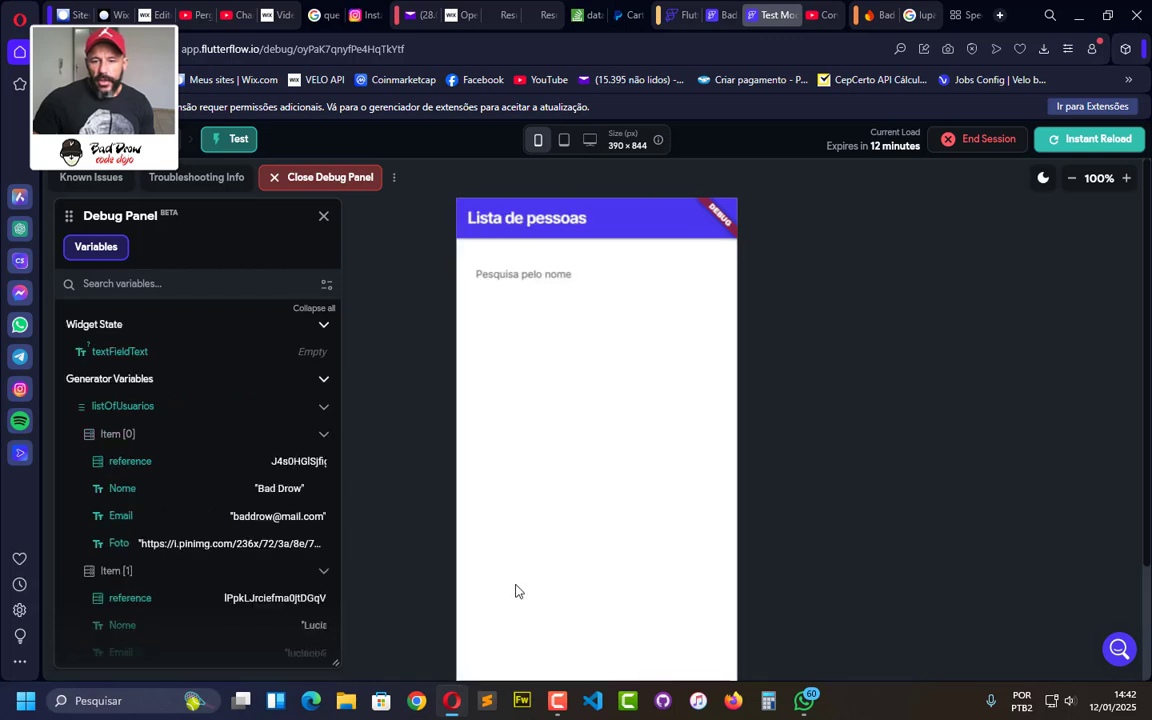
pyautogui.click(552, 325)
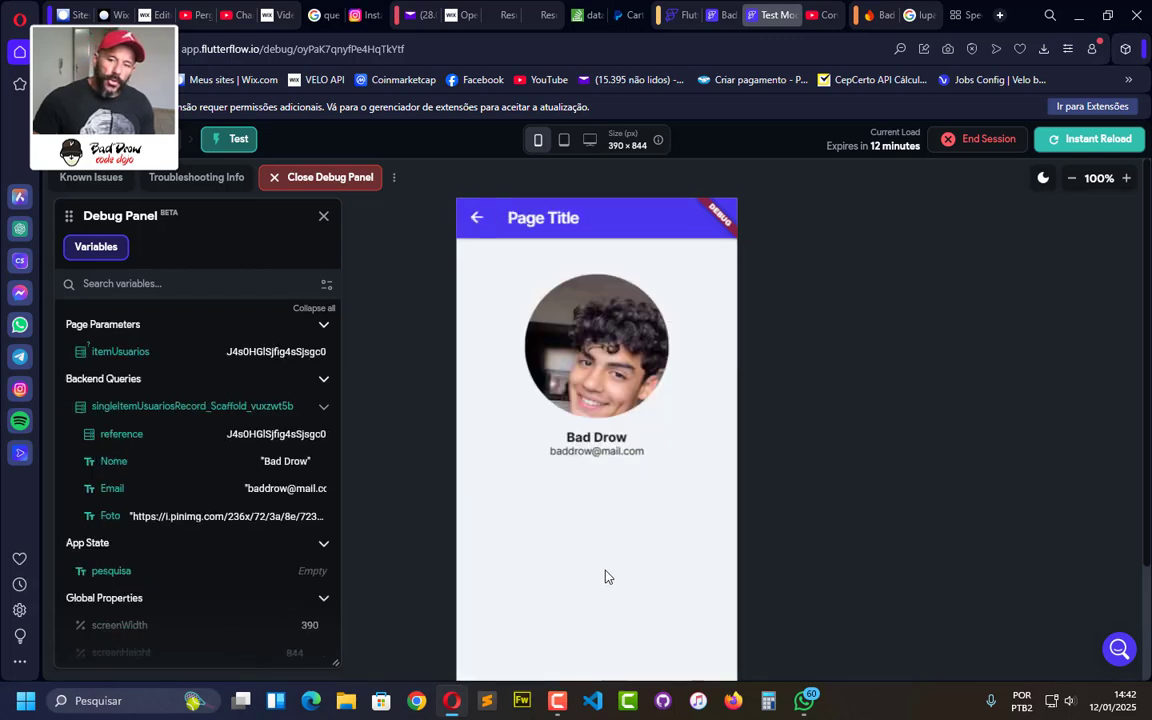
pyautogui.click(478, 220)
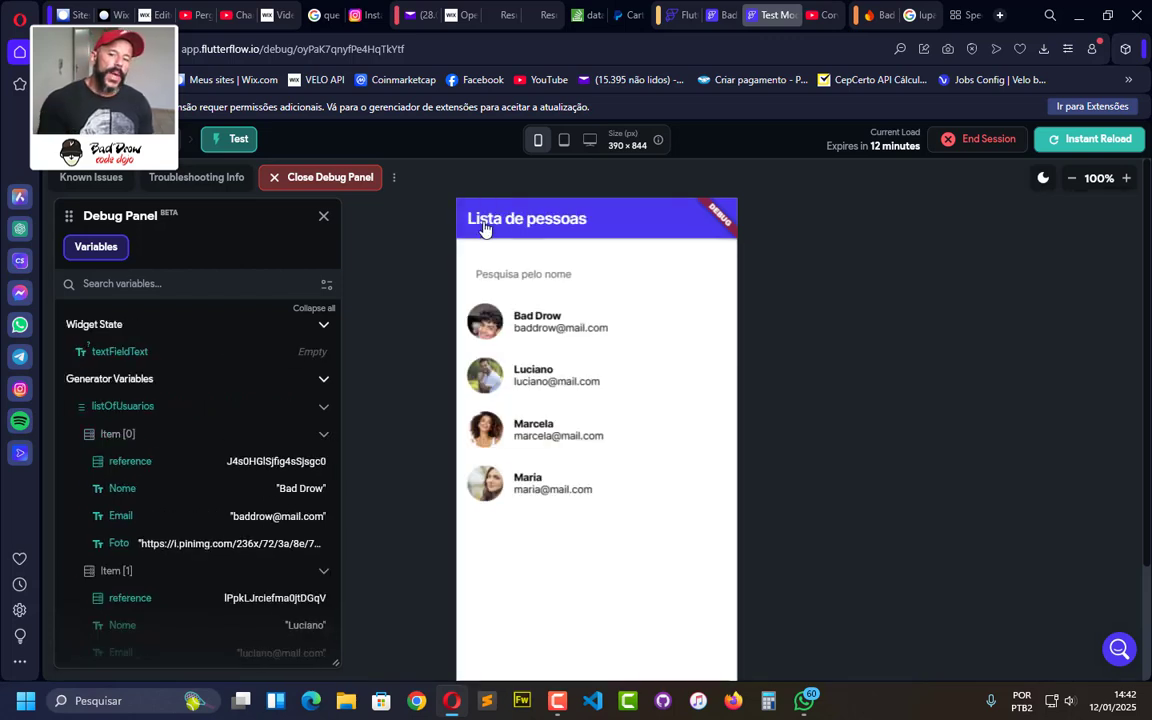
pyautogui.click(541, 437)
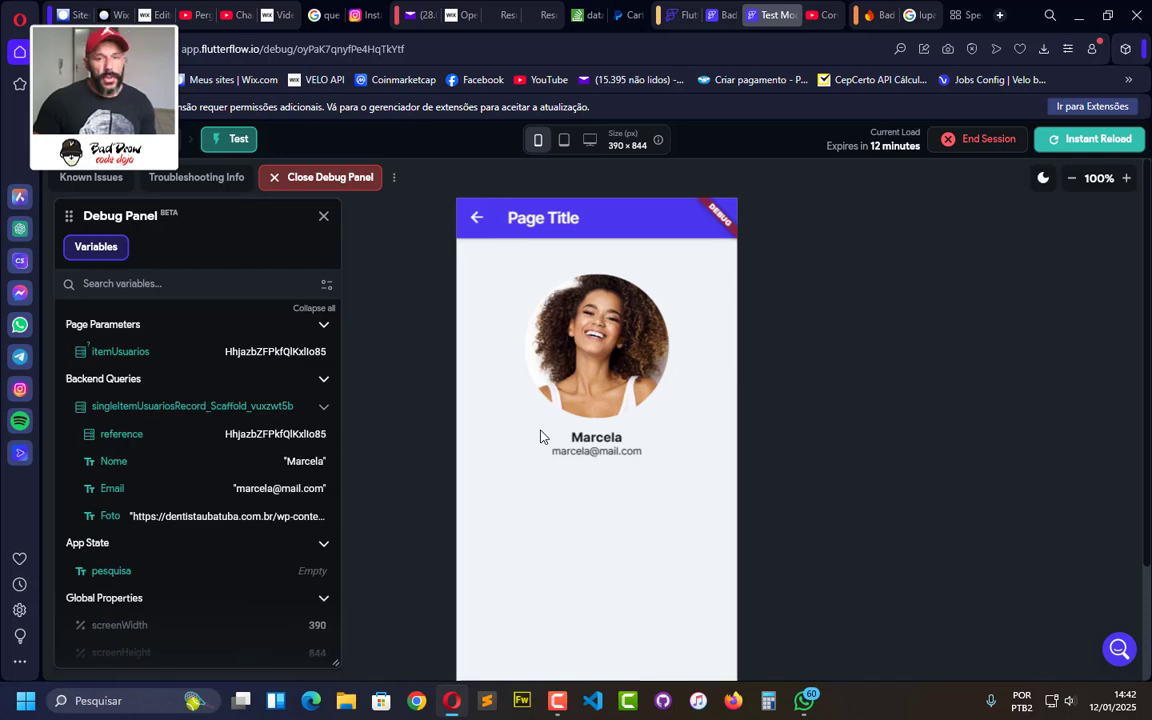